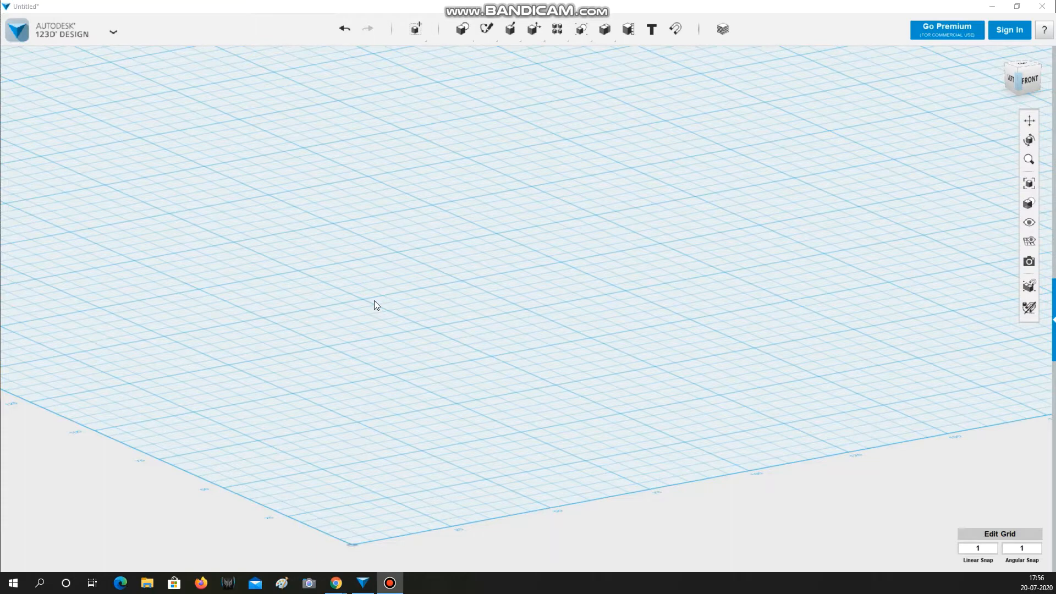
{"action": "mouse_move", "coordinate": [460, 37]}
{"action": "mouse_move", "coordinate": [559, 33]}
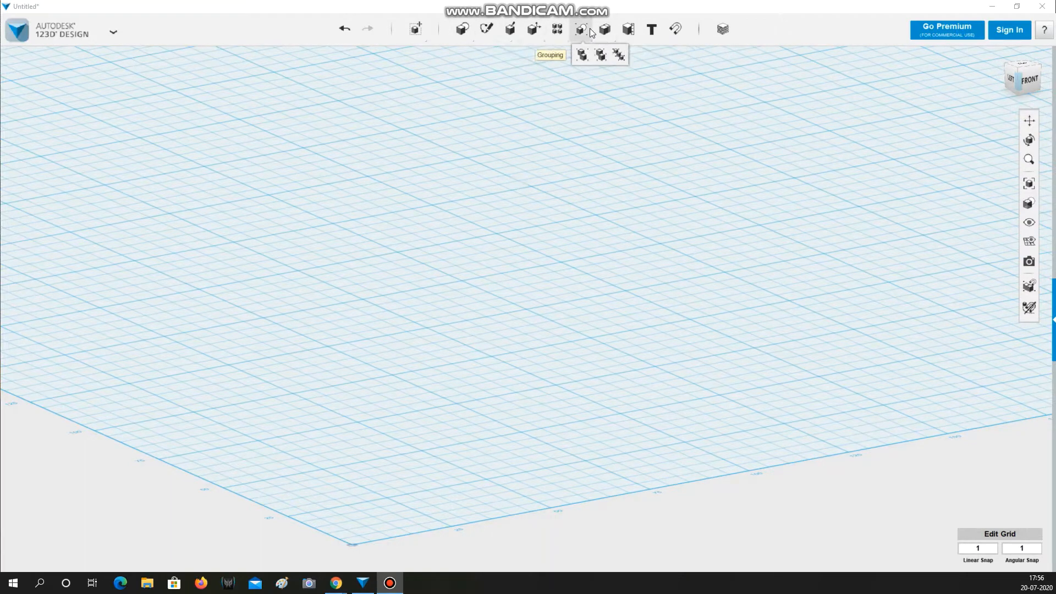
{"action": "mouse_move", "coordinate": [605, 34]}
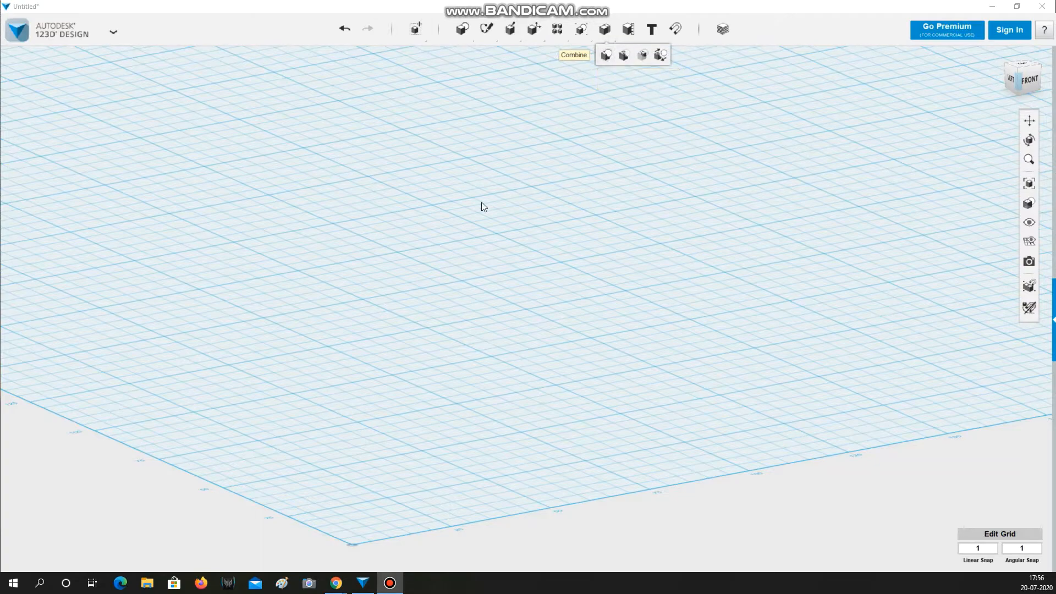
{"action": "mouse_move", "coordinate": [1015, 76]}
{"action": "left_mouse_down"}
{"action": "mouse_move", "coordinate": [1005, 71]}
{"action": "mouse_move", "coordinate": [1023, 72]}
{"action": "left_mouse_up"}
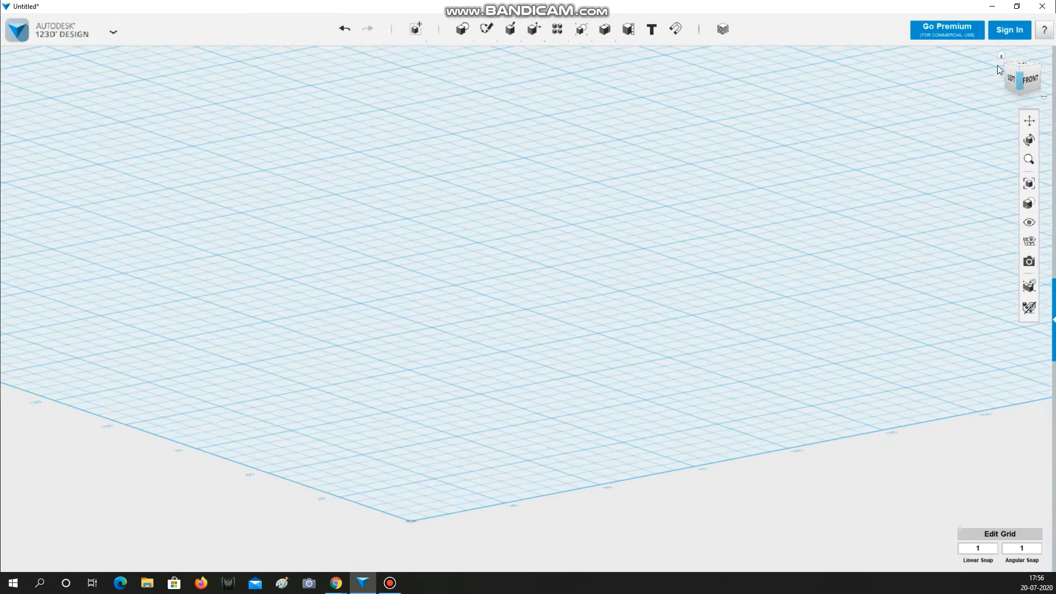
{"action": "left_click", "coordinate": [1043, 98]}
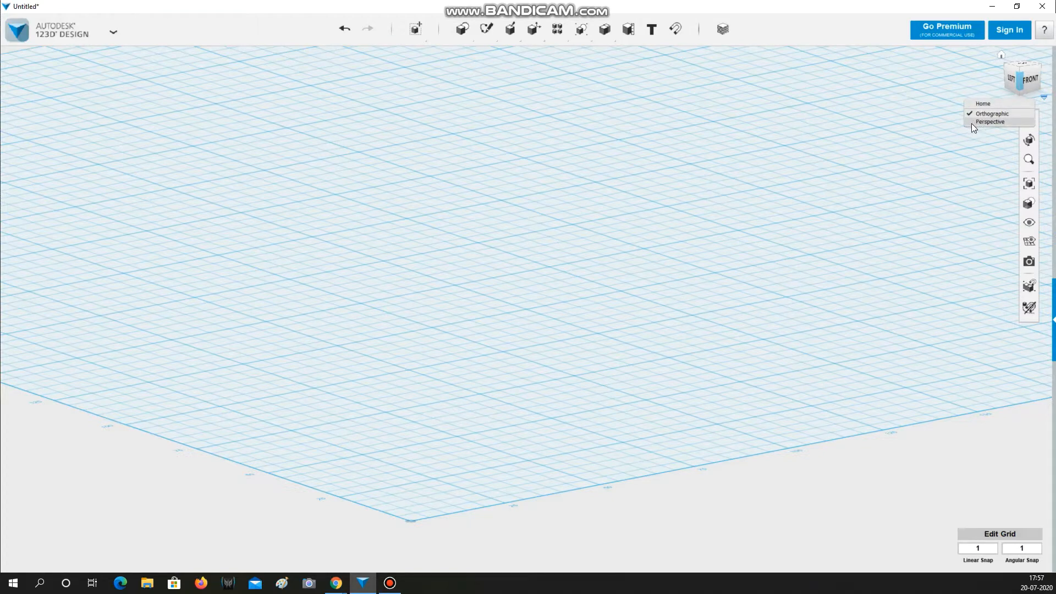
{"action": "left_click", "coordinate": [505, 210]}
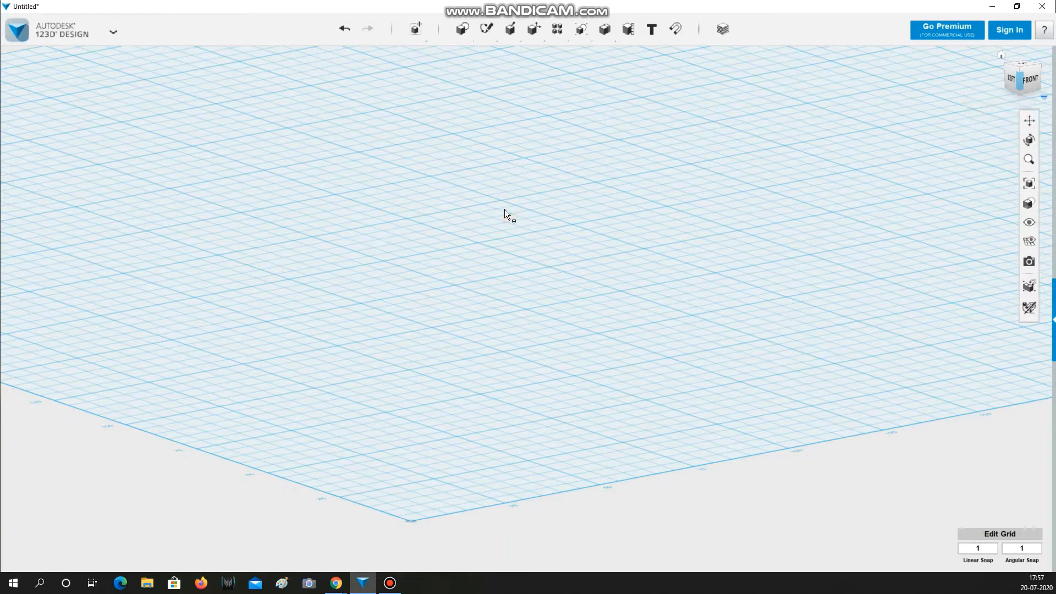
{"action": "mouse_move", "coordinate": [504, 209]}
{"action": "right_mouse_down"}
{"action": "mouse_move", "coordinate": [521, 222]}
{"action": "mouse_move", "coordinate": [546, 211]}
{"action": "mouse_move", "coordinate": [538, 226]}
{"action": "mouse_move", "coordinate": [514, 227]}
{"action": "right_mouse_up"}
{"action": "middle_click_drag", "start_coordinate": [497, 211], "coordinate": [571, 219]}
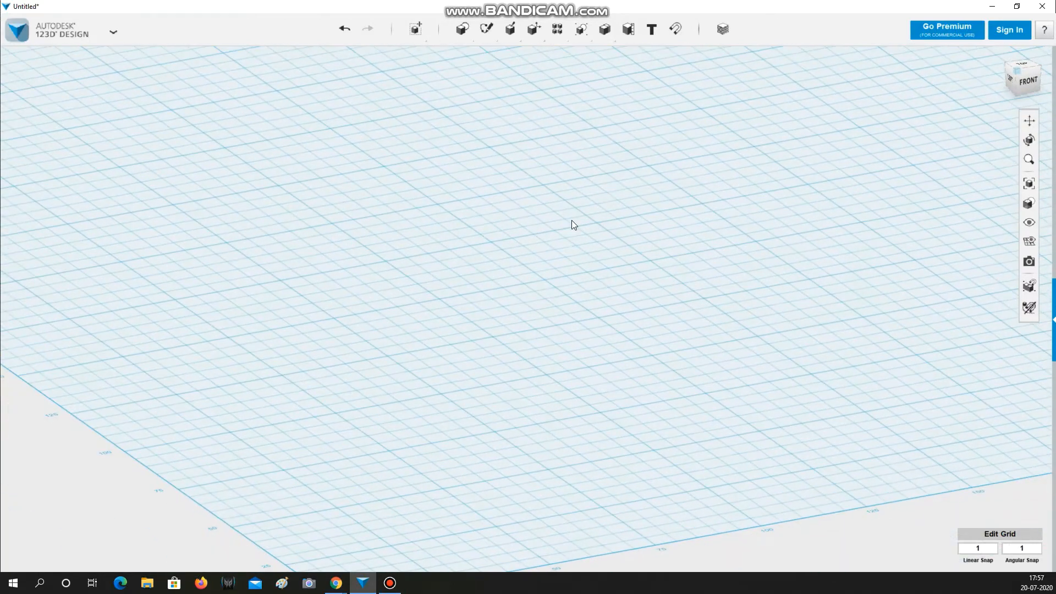
{"action": "scroll", "coordinate": [568, 218], "scroll_direction": "down", "scroll_amount": 3}
{"action": "scroll", "coordinate": [566, 219], "scroll_direction": "up", "scroll_amount": 3}
{"action": "scroll", "coordinate": [566, 219], "scroll_direction": "down", "scroll_amount": 5}
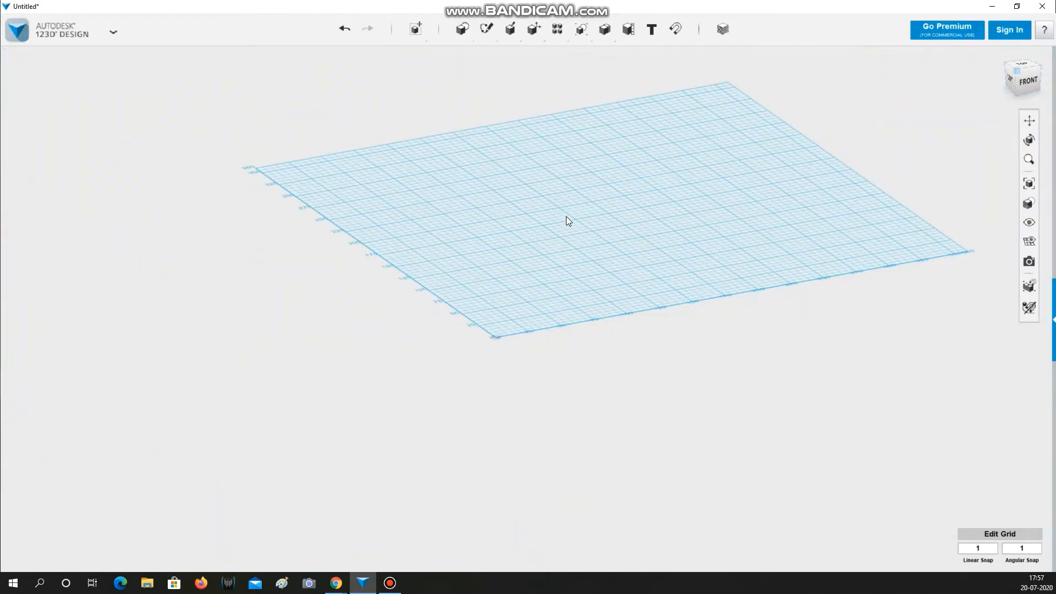
{"action": "middle_click_drag", "start_coordinate": [585, 189], "coordinate": [476, 250]}
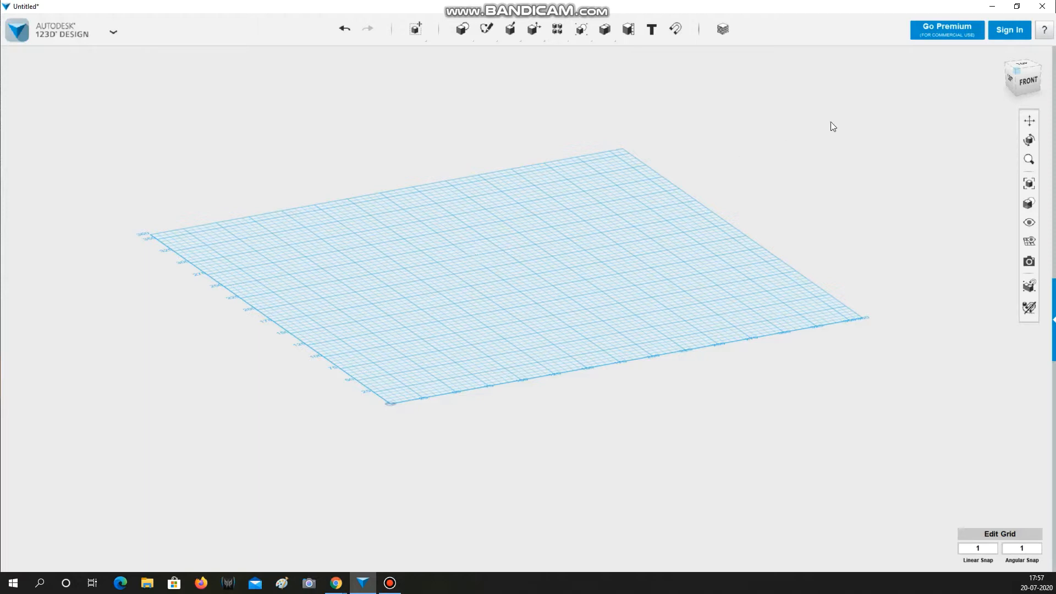
- In the top view, sketch a rectangle 100 mm wide and 50 mm high on the grid, with its upper-left corner at 50, 225
{"action": "left_click", "coordinate": [1024, 66]}
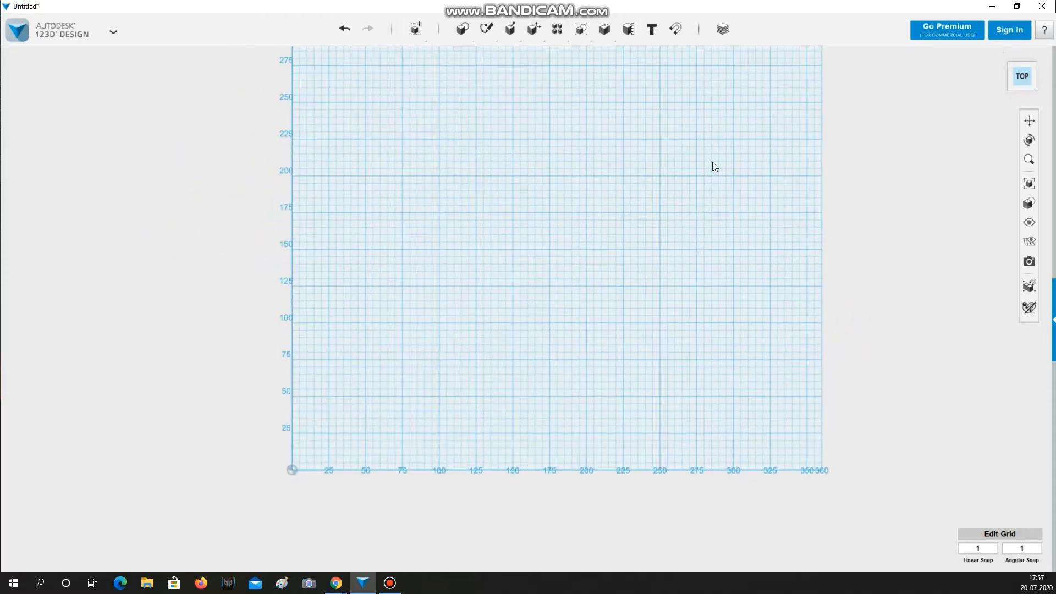
{"action": "middle_click_drag", "start_coordinate": [609, 177], "coordinate": [532, 264]}
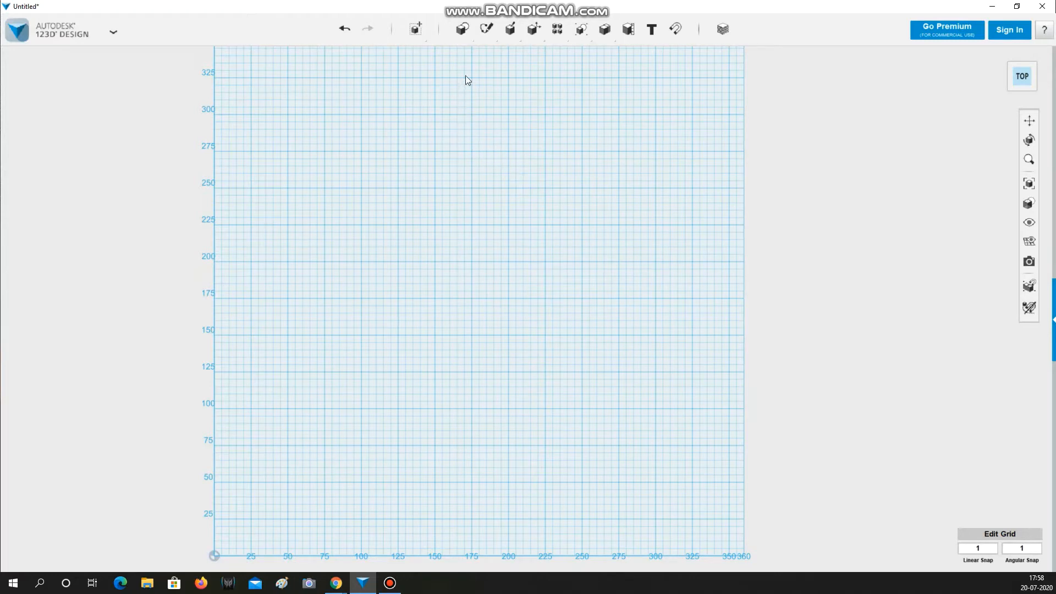
{"action": "mouse_move", "coordinate": [474, 34]}
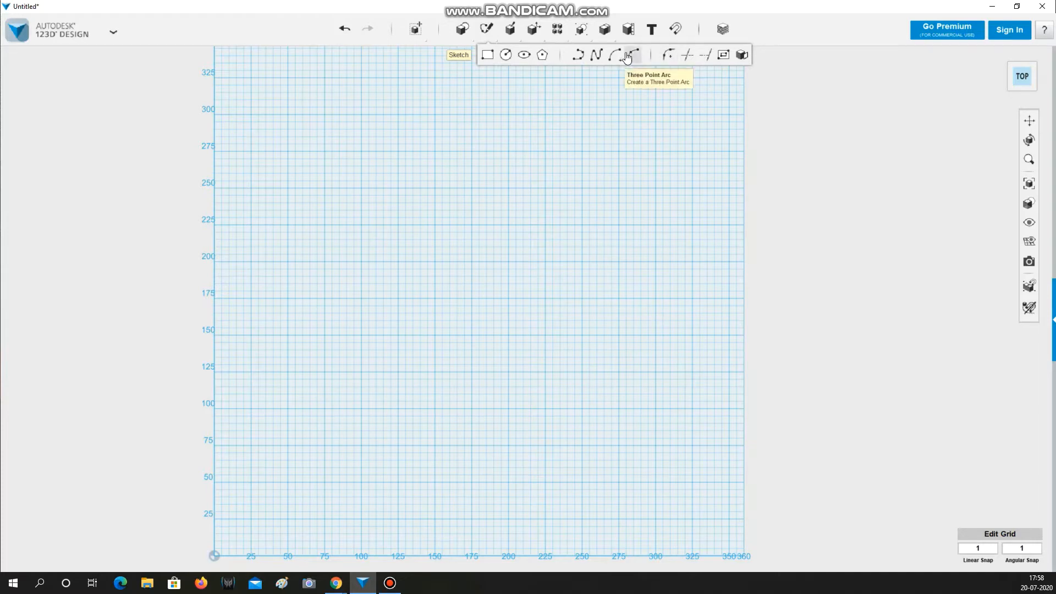
{"action": "left_click", "coordinate": [487, 57]}
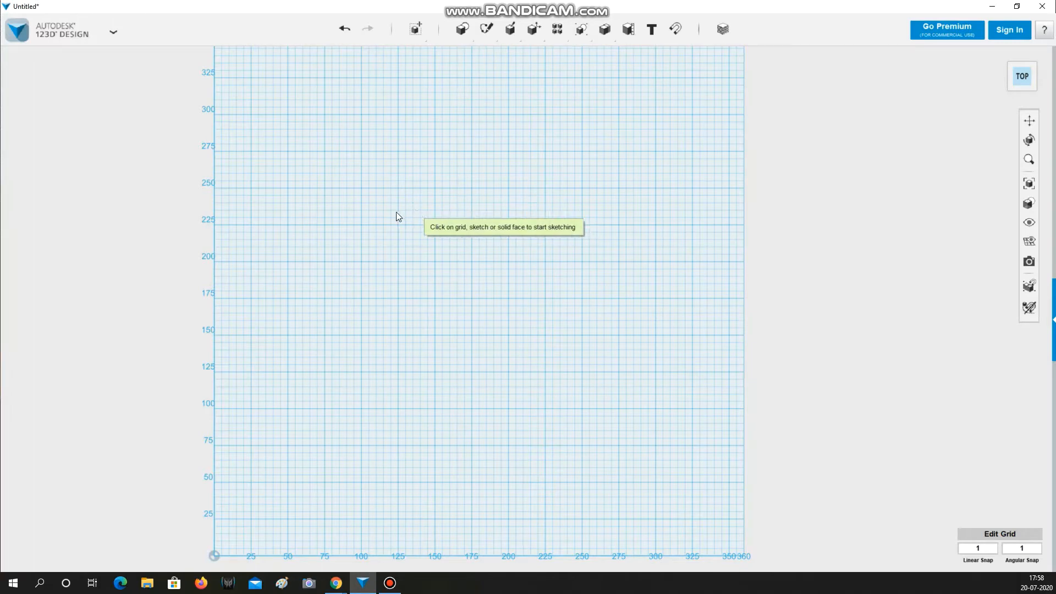
{"action": "left_click", "coordinate": [399, 237]}
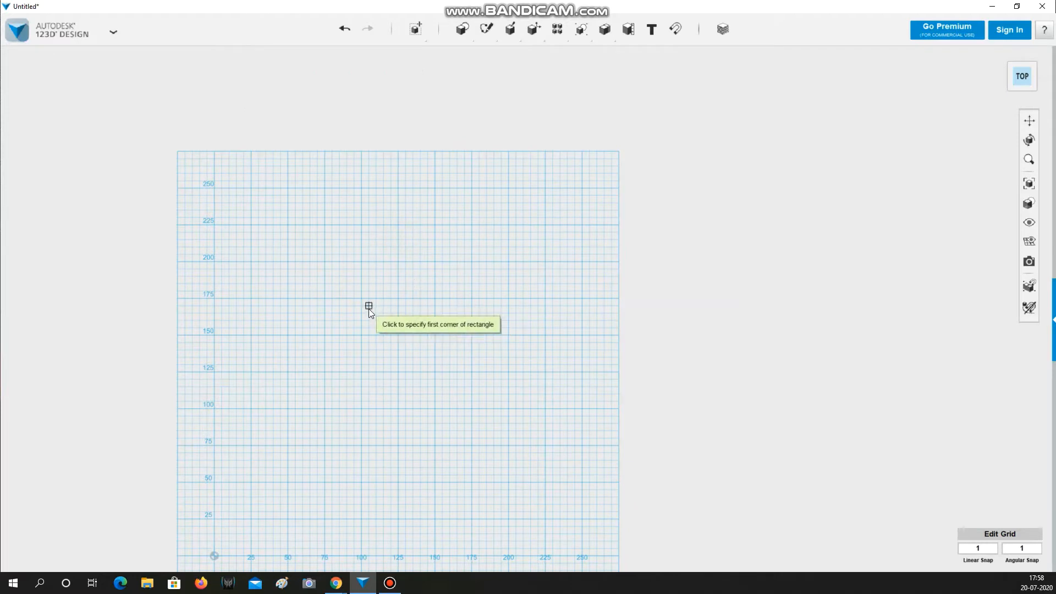
{"action": "left_click", "coordinate": [288, 225]}
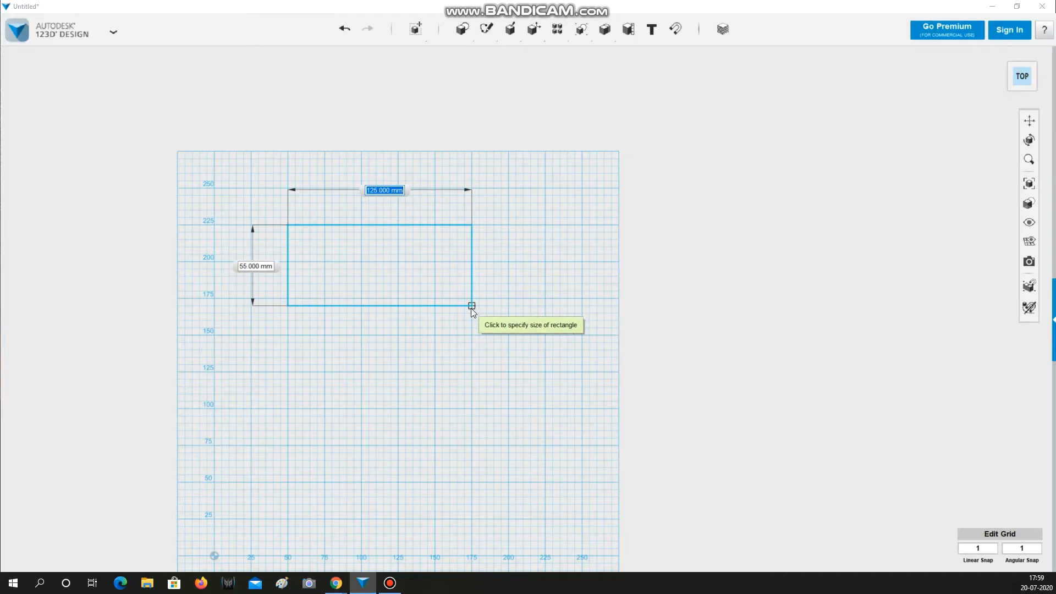
{"action": "type", "text": "100"}
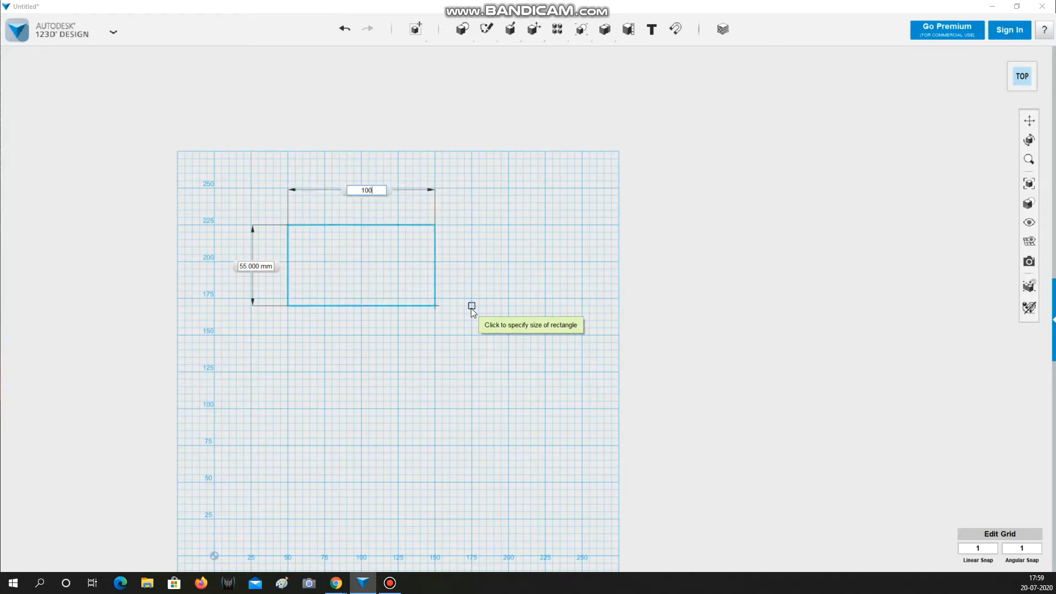
{"action": "key", "text": "Tab"}
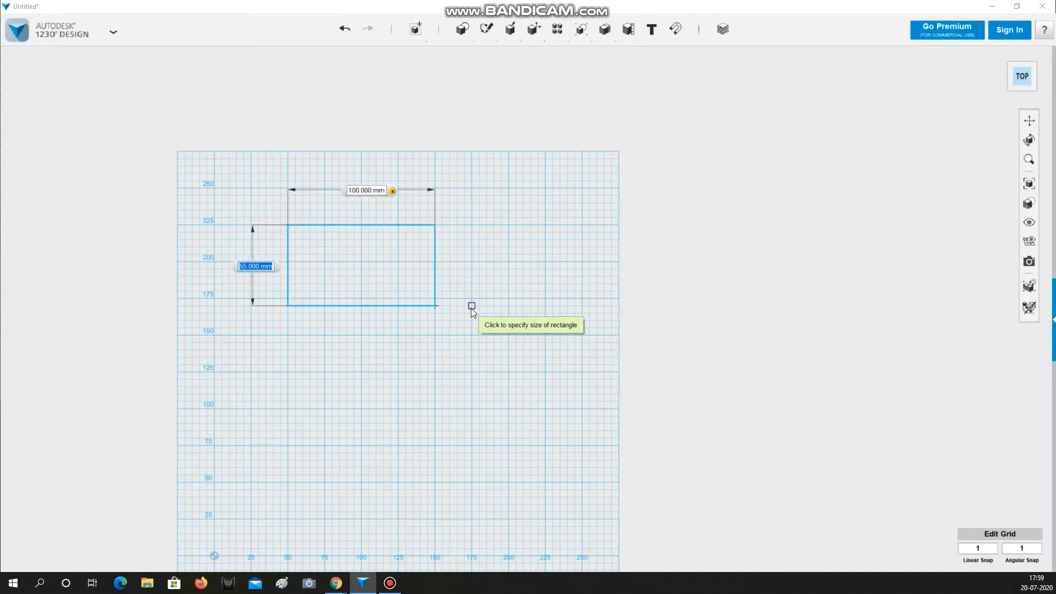
{"action": "type", "text": "50"}
{"action": "key", "text": "Tab"}
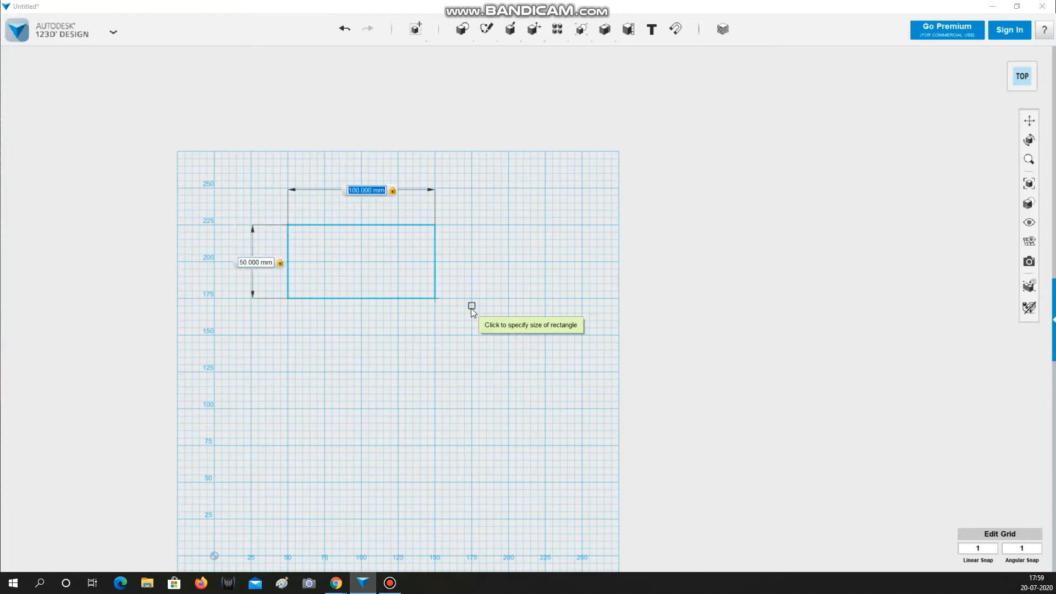
{"action": "key", "text": "Return"}
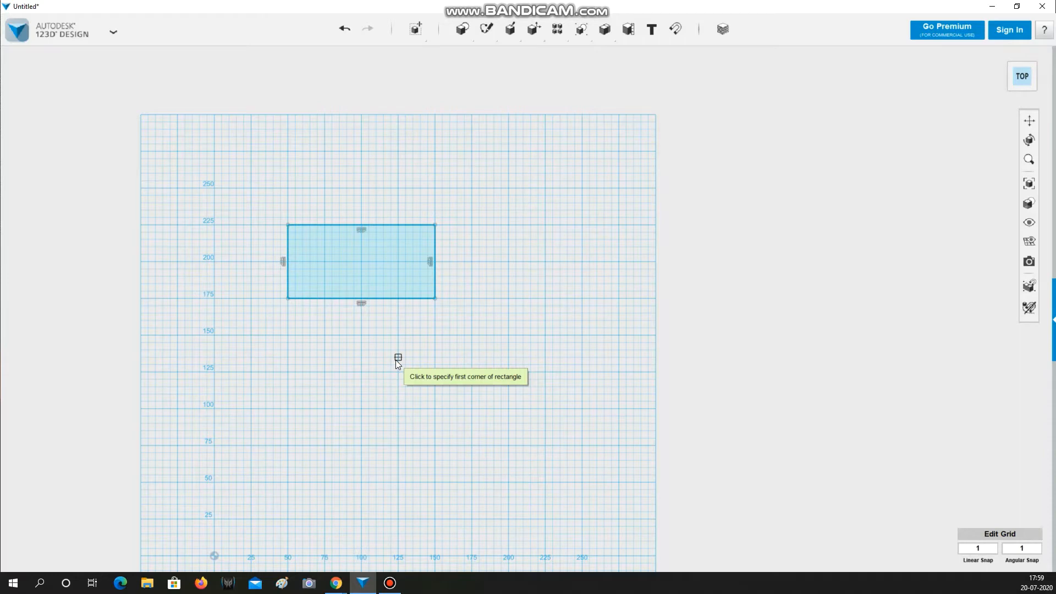
{"action": "key", "text": "Escape"}
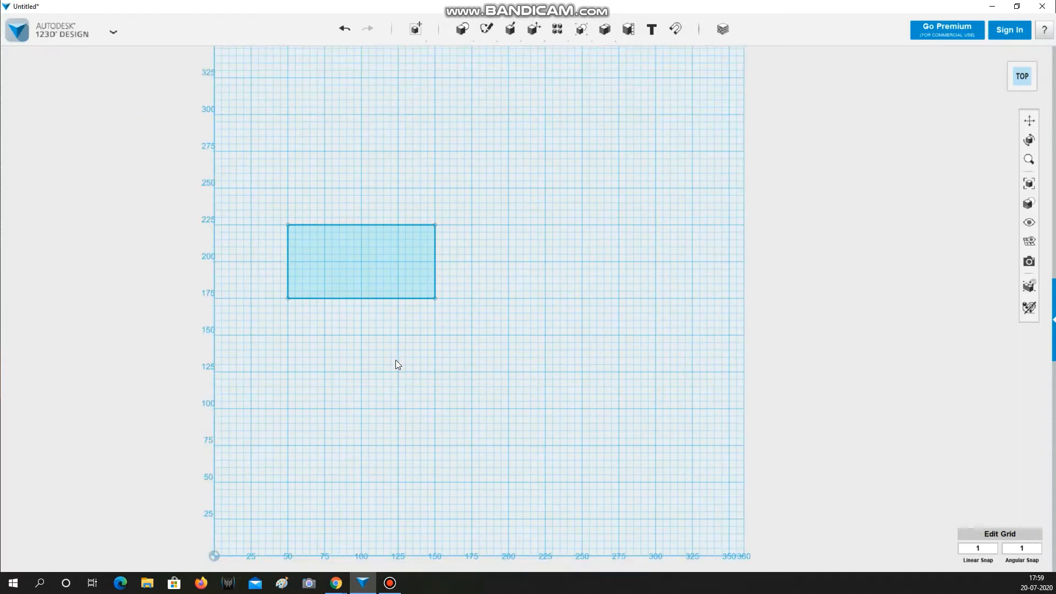
- Sketch a circle about 40 mm in diameter below the rectangle, centred at 100, 125 on the grid
{"action": "mouse_move", "coordinate": [480, 26]}
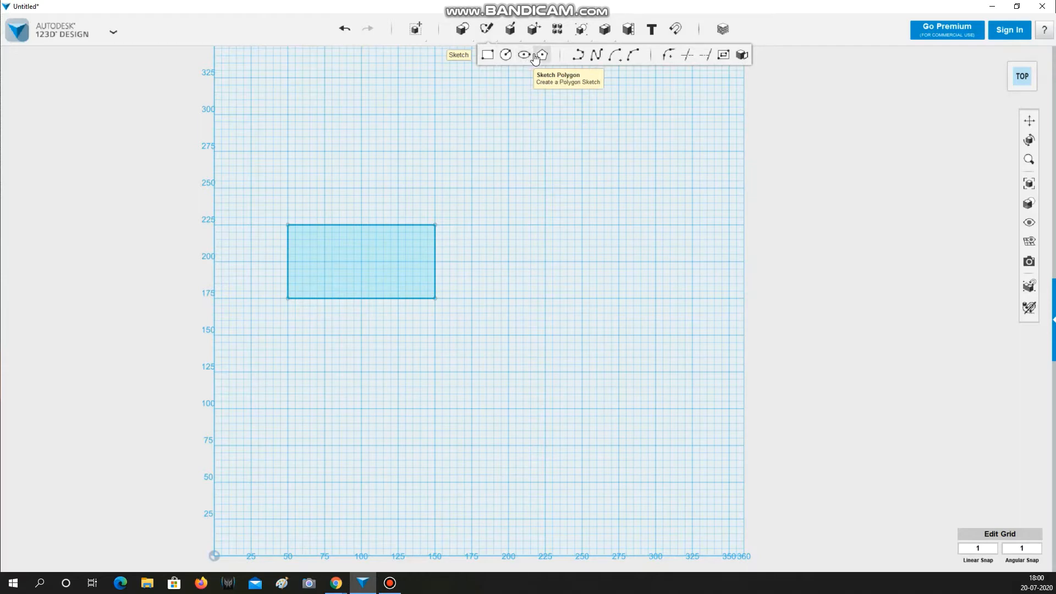
{"action": "left_click", "coordinate": [506, 54]}
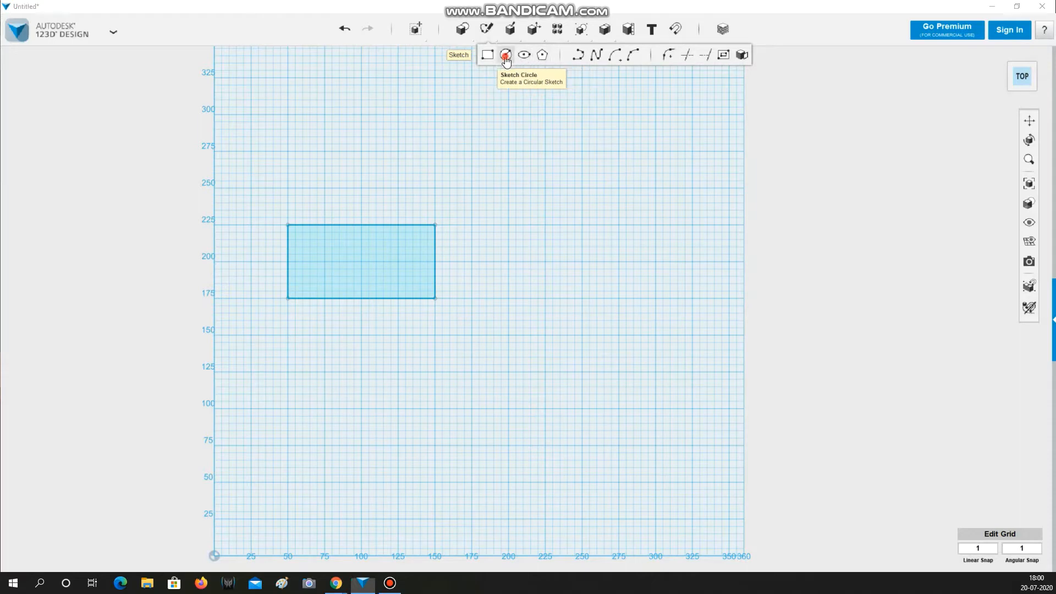
{"action": "left_click", "coordinate": [578, 233]}
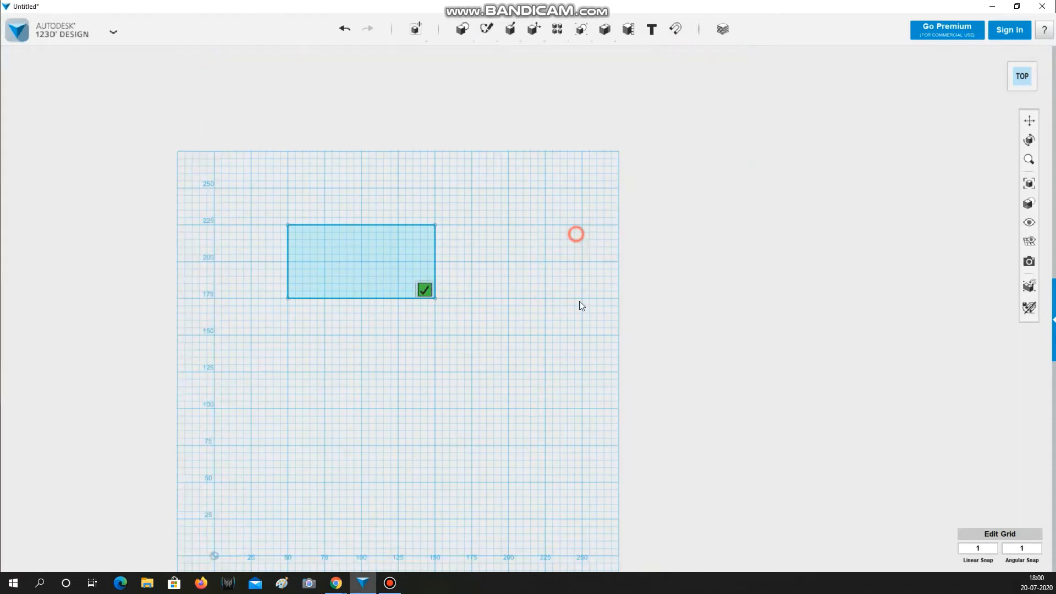
{"action": "left_click", "coordinate": [361, 372]}
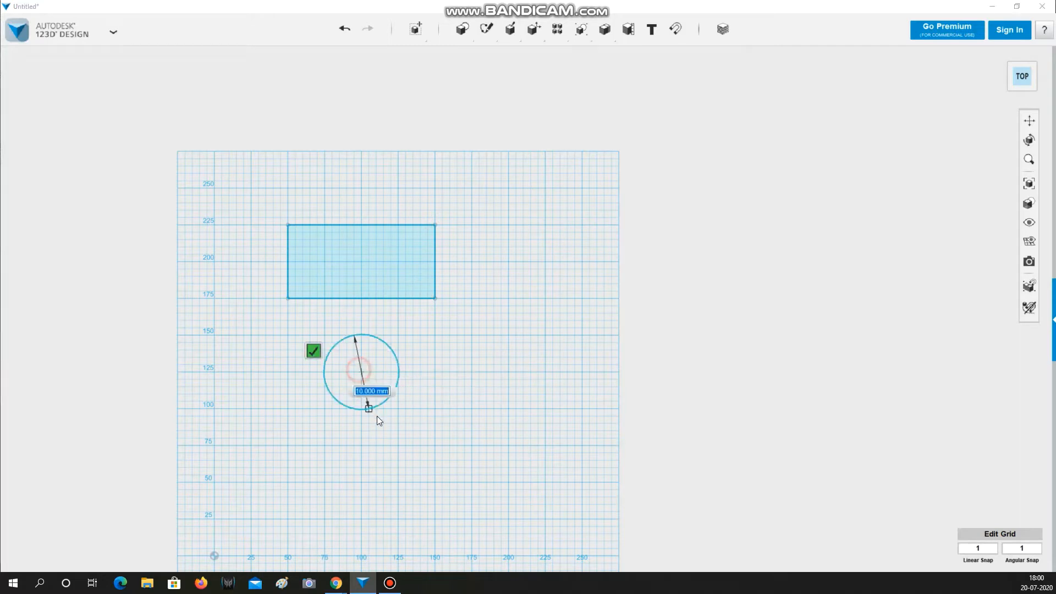
{"action": "left_click", "coordinate": [391, 373]}
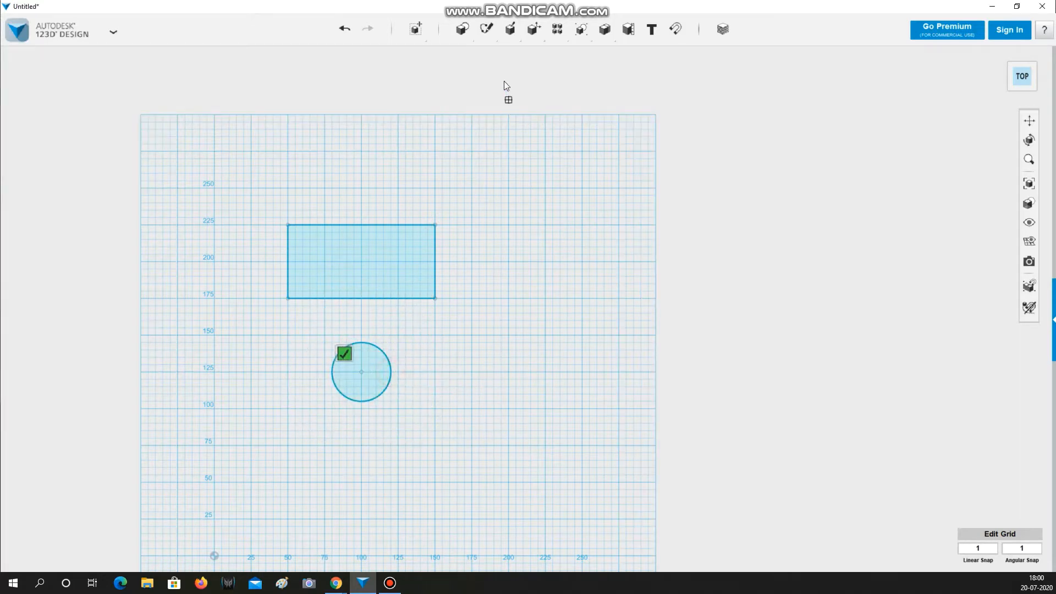
- Sketch a horizontal ellipse about 100 mm long and 40 mm high beside the circle, centred at 200, 125
{"action": "left_click", "coordinate": [525, 55]}
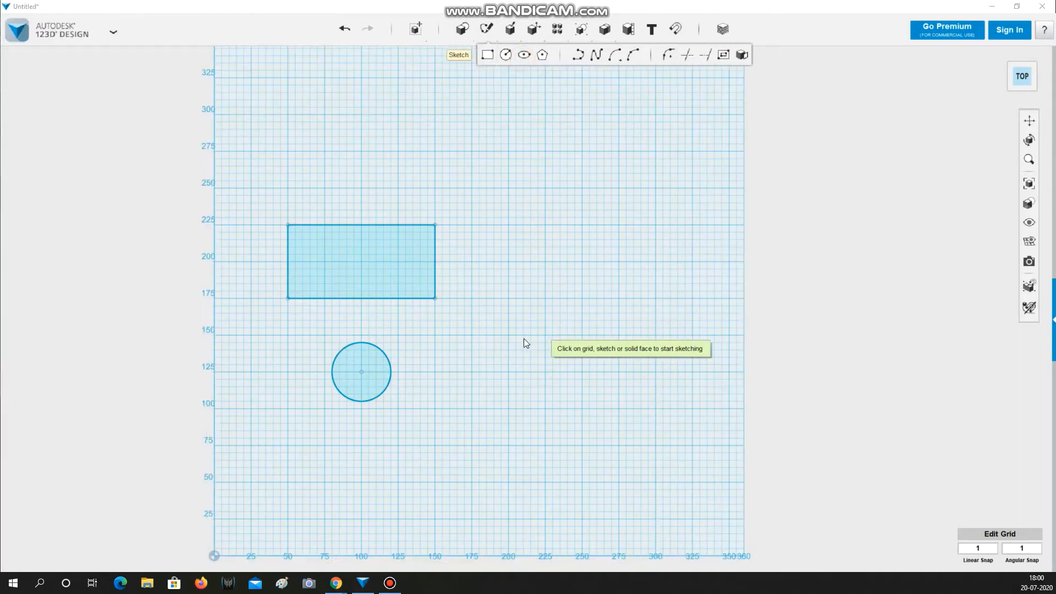
{"action": "left_click", "coordinate": [510, 373]}
{"action": "left_click", "coordinate": [508, 374]}
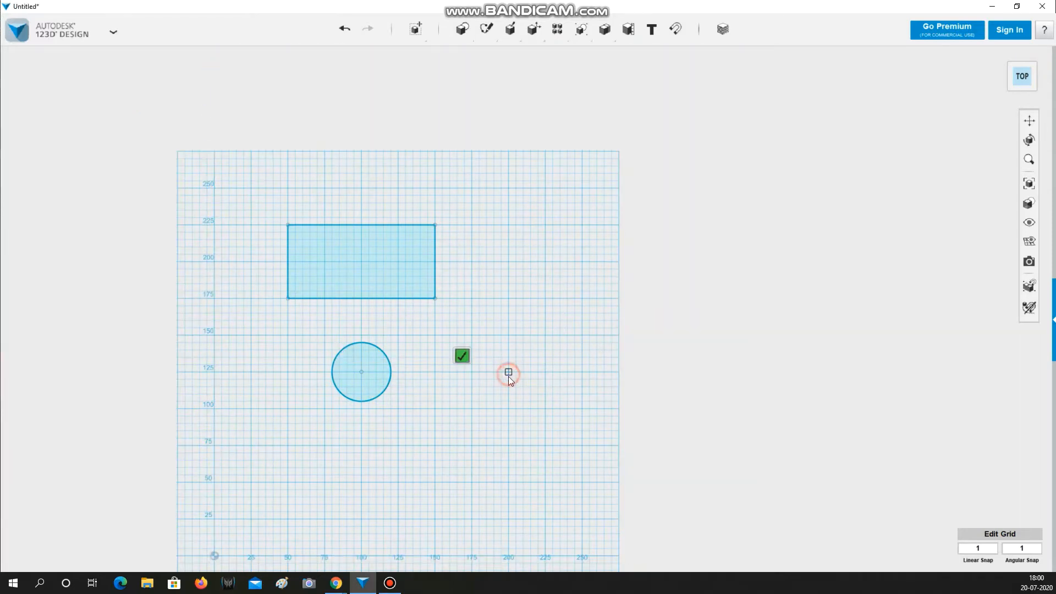
{"action": "left_click", "coordinate": [580, 373]}
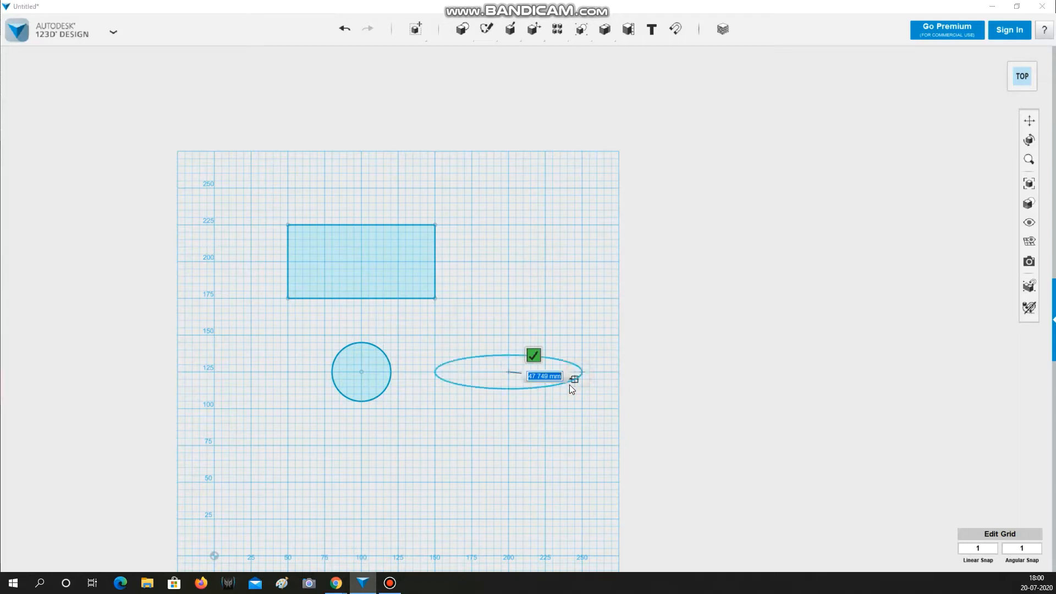
{"action": "left_click", "coordinate": [508, 400]}
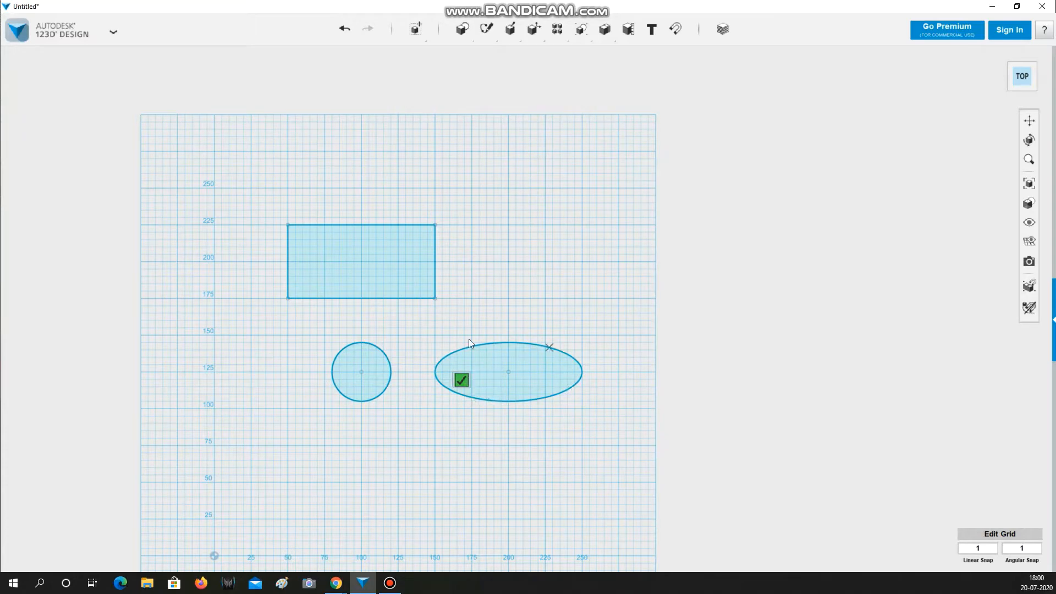
- Start a polygon sketch centred at 225, 225 on the grid, to the right of the rectangle, with eight sides
{"action": "mouse_move", "coordinate": [489, 28]}
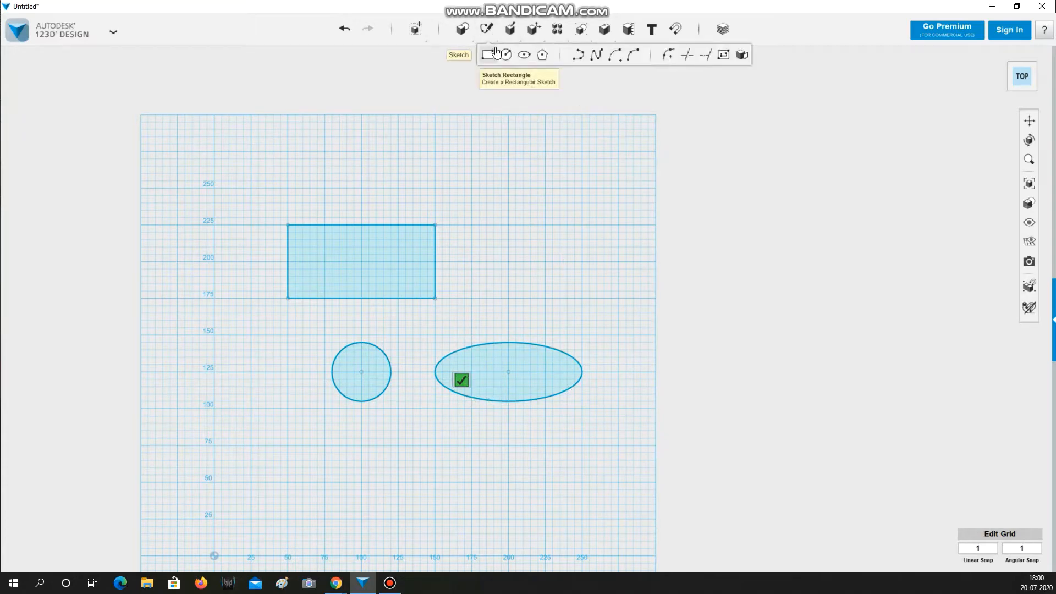
{"action": "left_click", "coordinate": [543, 55]}
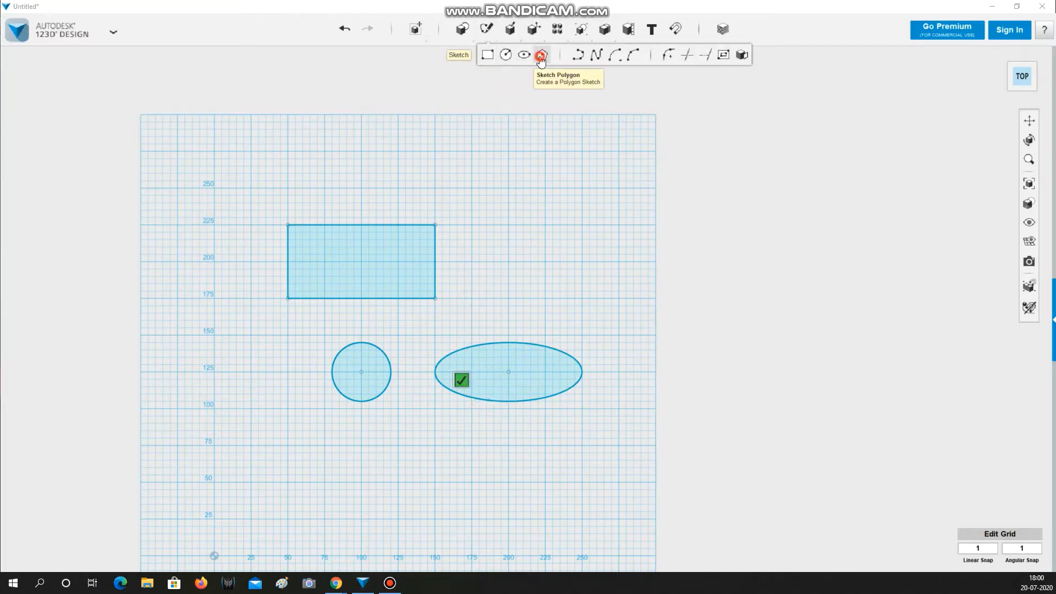
{"action": "left_click", "coordinate": [548, 223]}
{"action": "left_click", "coordinate": [544, 227]}
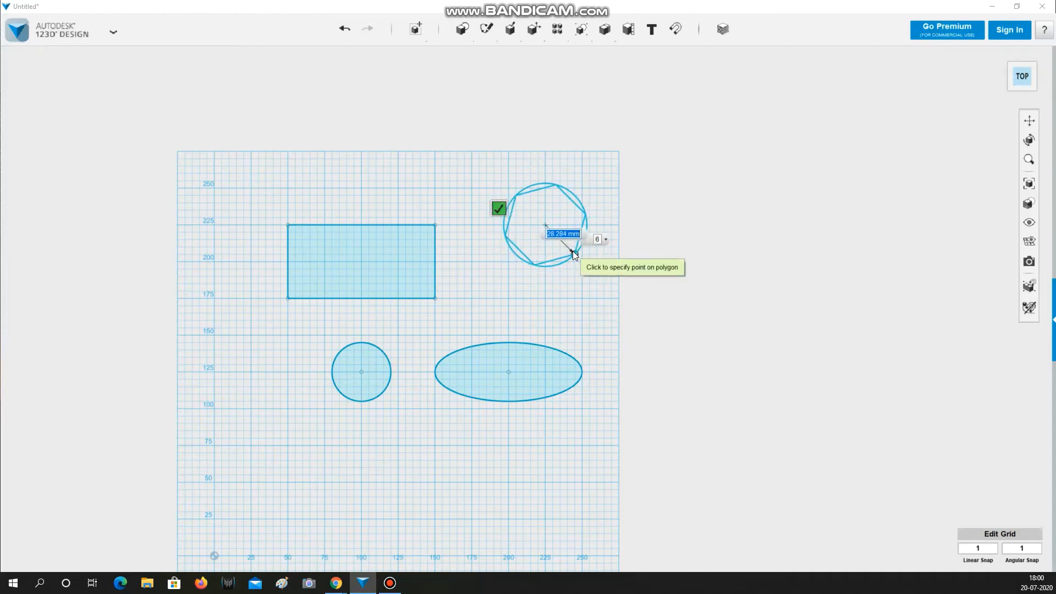
{"action": "type", "text": "6"}
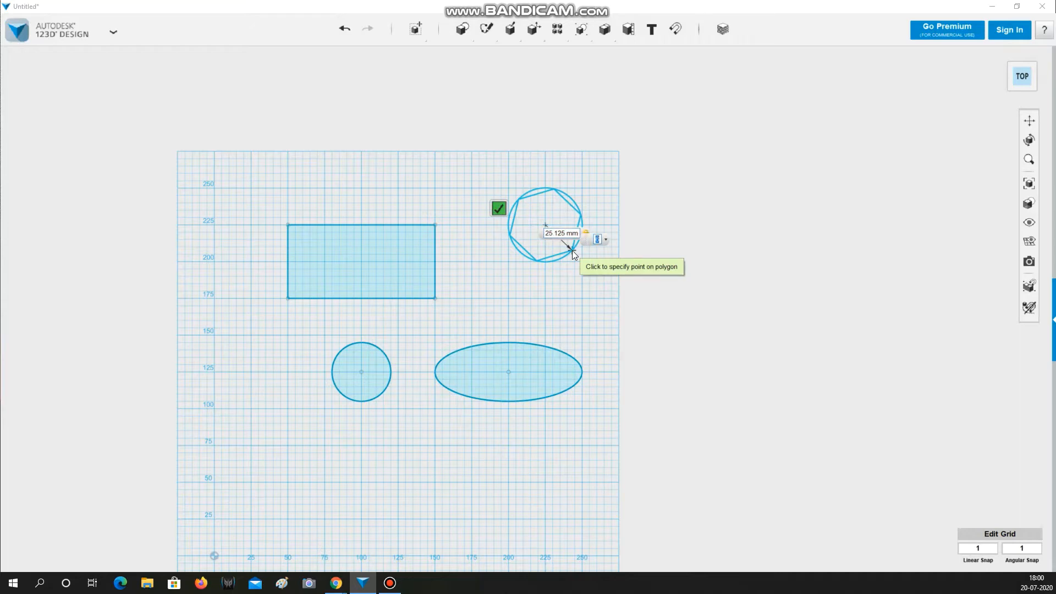
{"action": "type", "text": "8"}
{"action": "key", "text": "Tab"}
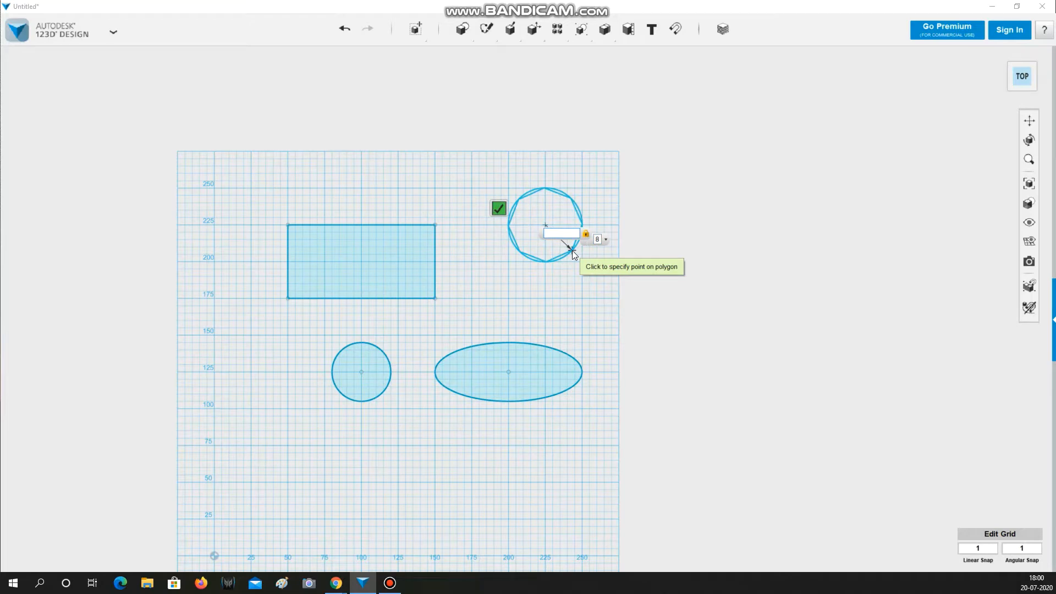
- Try polygon radii of 120 mm and 140 mm
{"action": "type", "text": "5"}
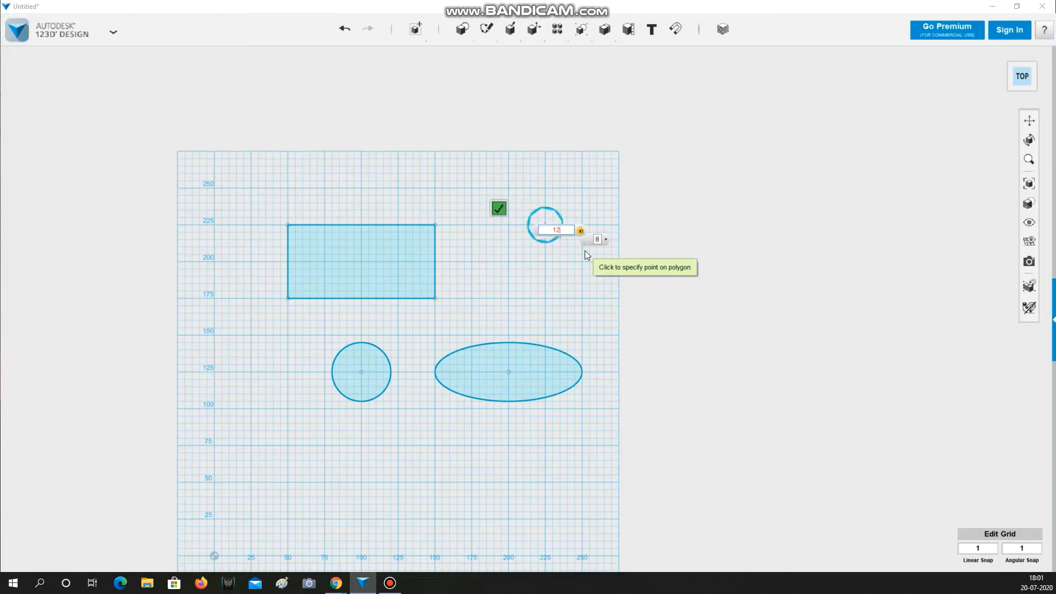
{"action": "type", "text": "0"}
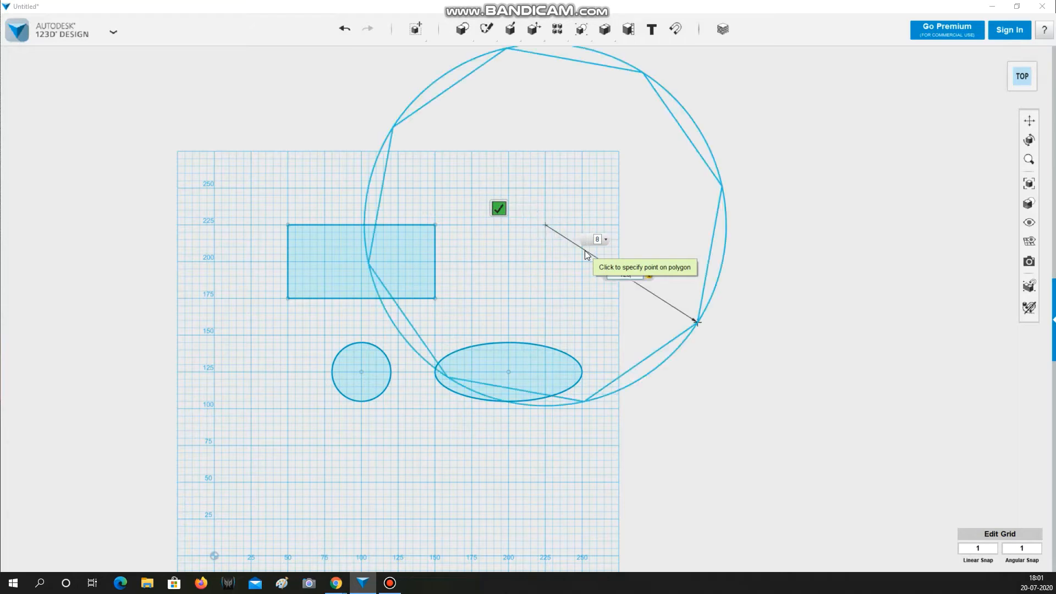
{"action": "key", "text": "BackSpace"}
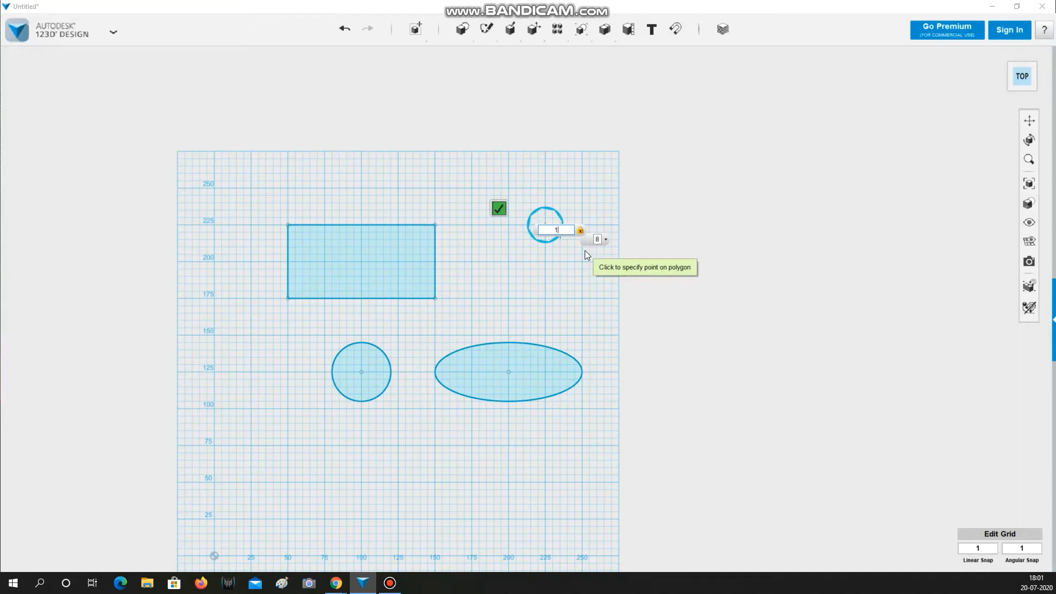
{"action": "key", "text": "BackSpace"}
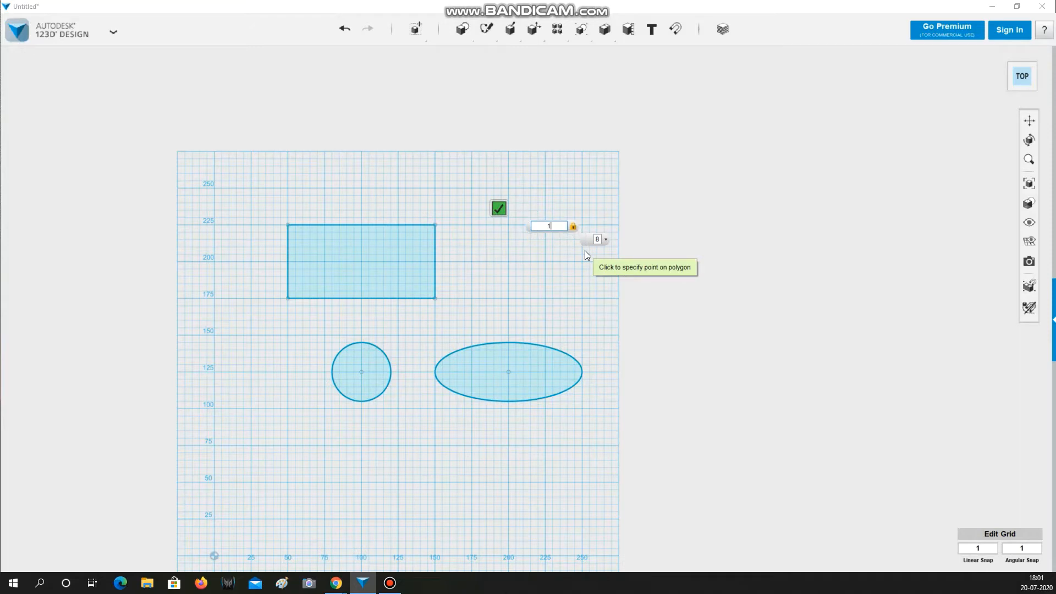
{"action": "type", "text": "40"}
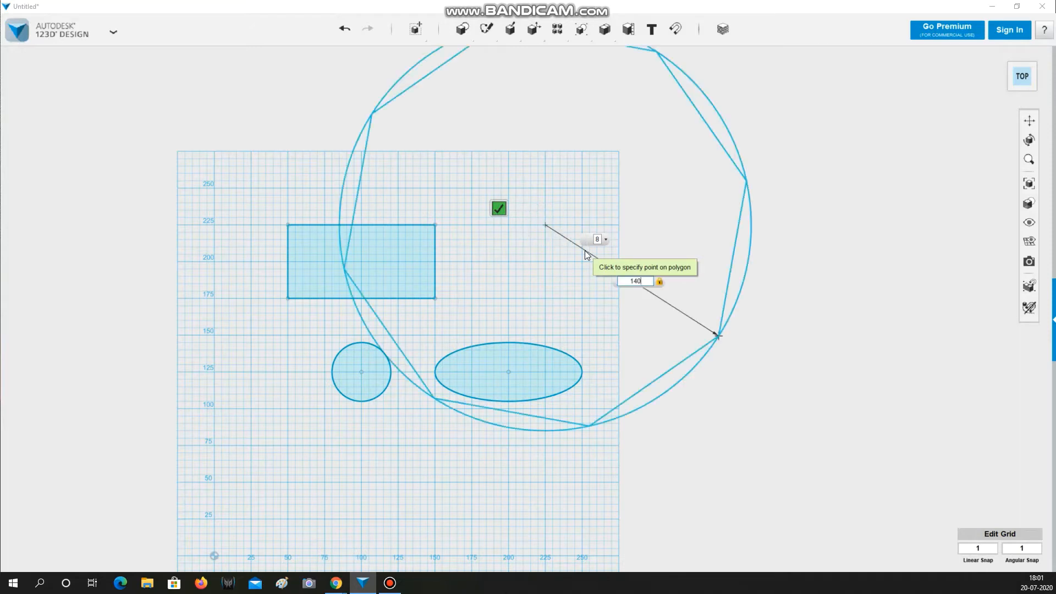
{"action": "key", "text": "BackSpace"}
{"action": "key", "text": "BackSpace"}
{"action": "key", "text": "BackSpace"}
- Set the polygon's radius to 40 mm and its side count to five, and finish the pentagon sketch
{"action": "type", "text": "40"}
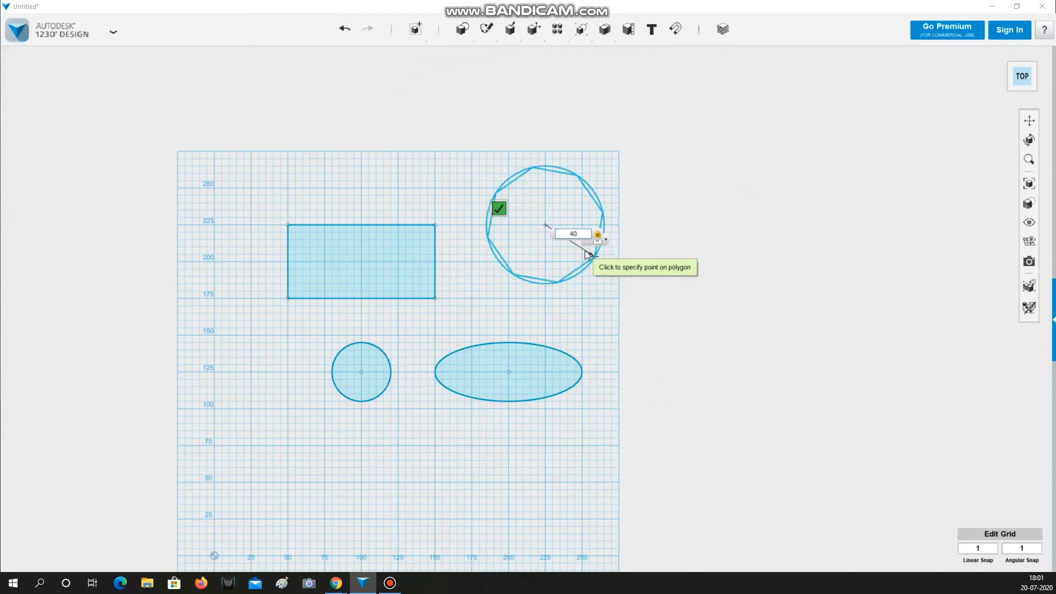
{"action": "key", "text": "Tab"}
{"action": "key", "text": "Tab"}
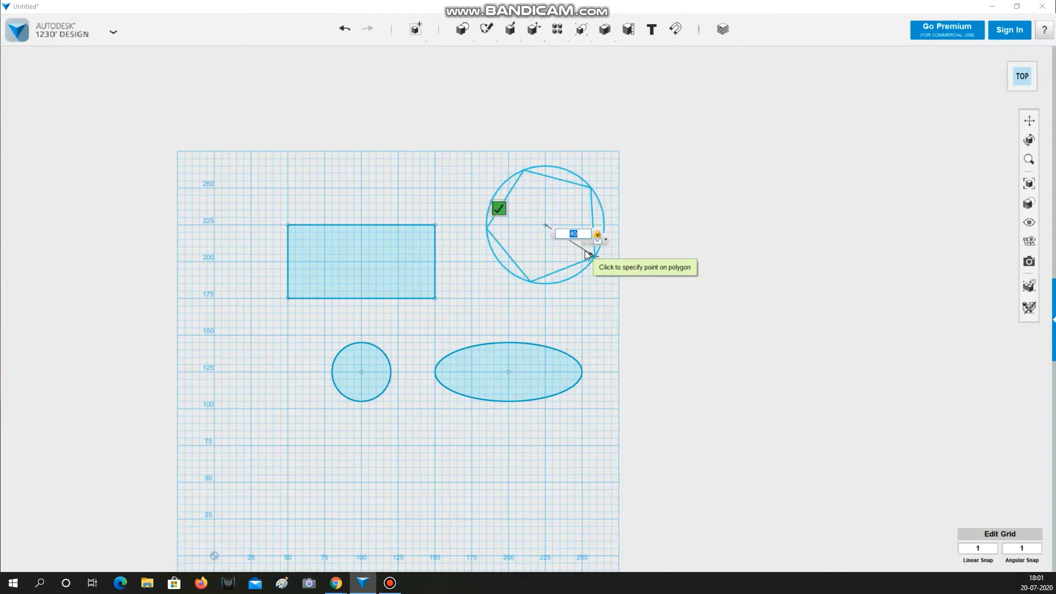
{"action": "left_click", "coordinate": [586, 250]}
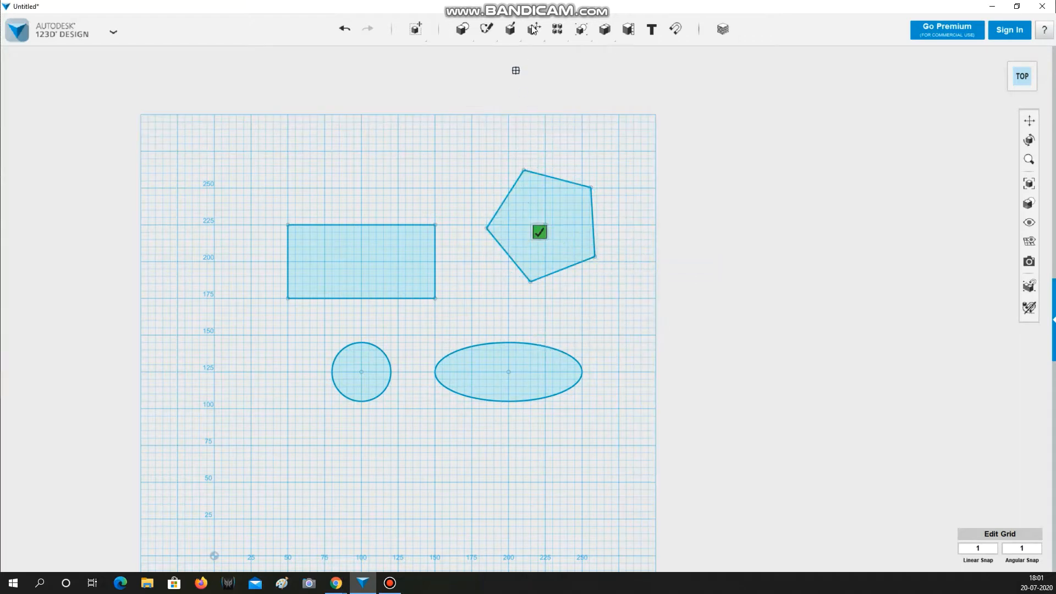
{"action": "mouse_move", "coordinate": [486, 30]}
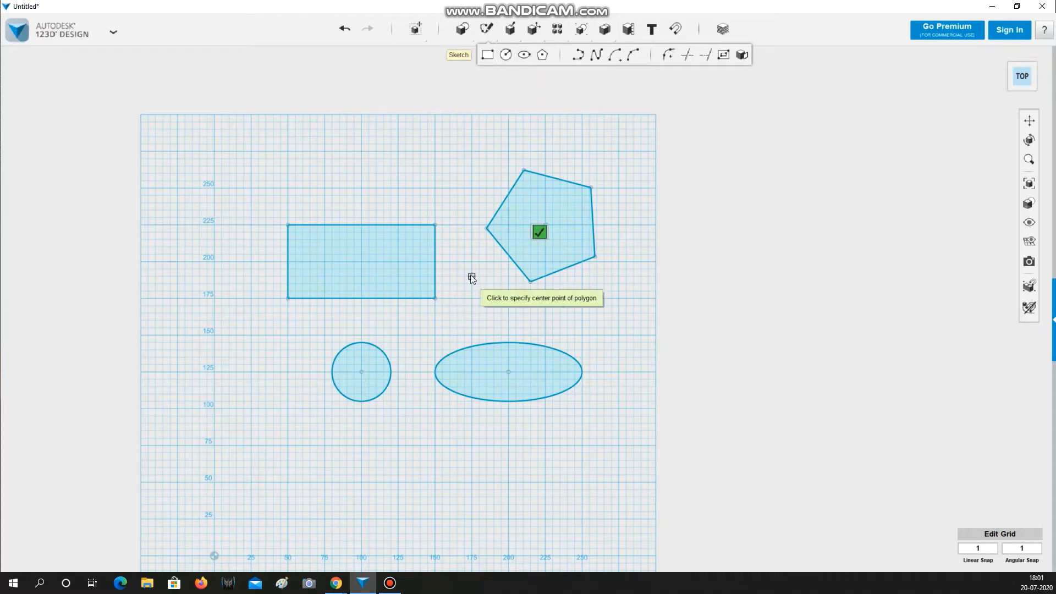
{"action": "key", "text": "Escape"}
- Extrude the rectangle to about -152 mm, below the grid
{"action": "mouse_move", "coordinate": [469, 263]}
{"action": "right_mouse_down"}
{"action": "mouse_move", "coordinate": [469, 236]}
{"action": "mouse_move", "coordinate": [461, 277]}
{"action": "mouse_move", "coordinate": [519, 286]}
{"action": "mouse_move", "coordinate": [465, 300]}
{"action": "right_mouse_up"}
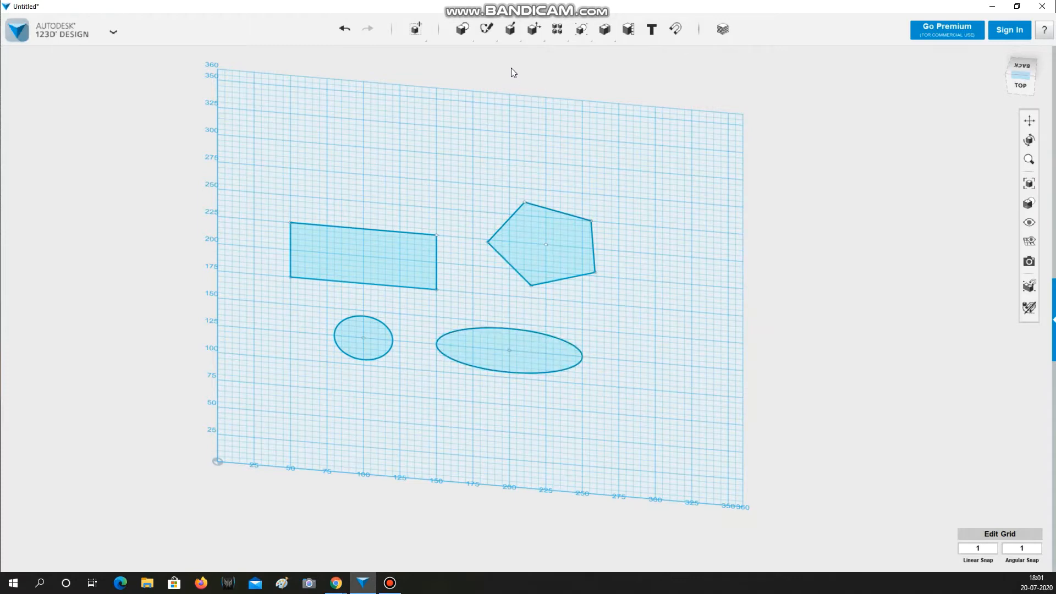
{"action": "mouse_move", "coordinate": [504, 37]}
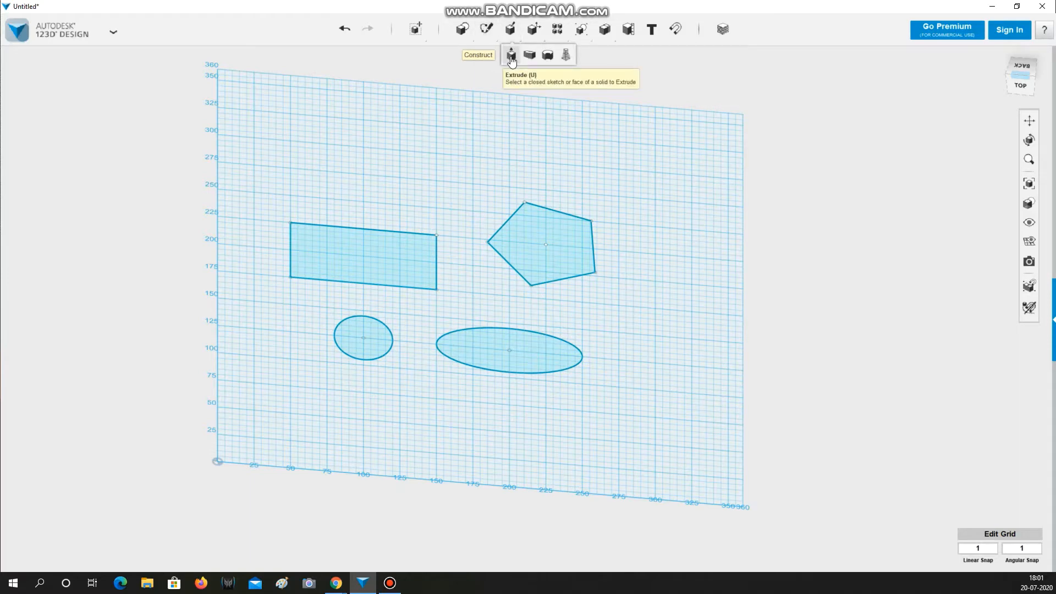
{"action": "left_click", "coordinate": [512, 57]}
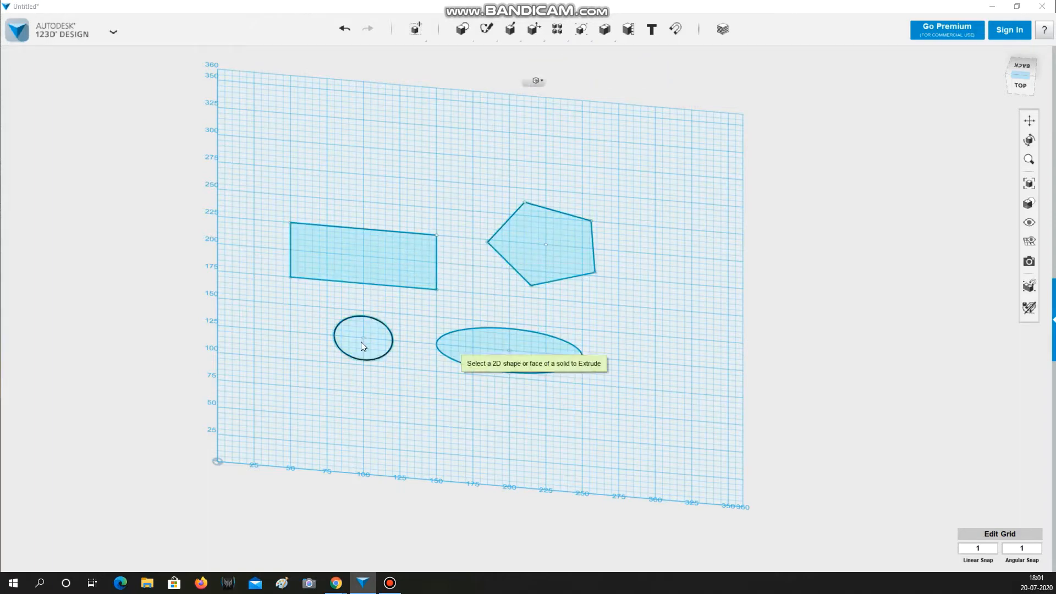
{"action": "left_click", "coordinate": [348, 261]}
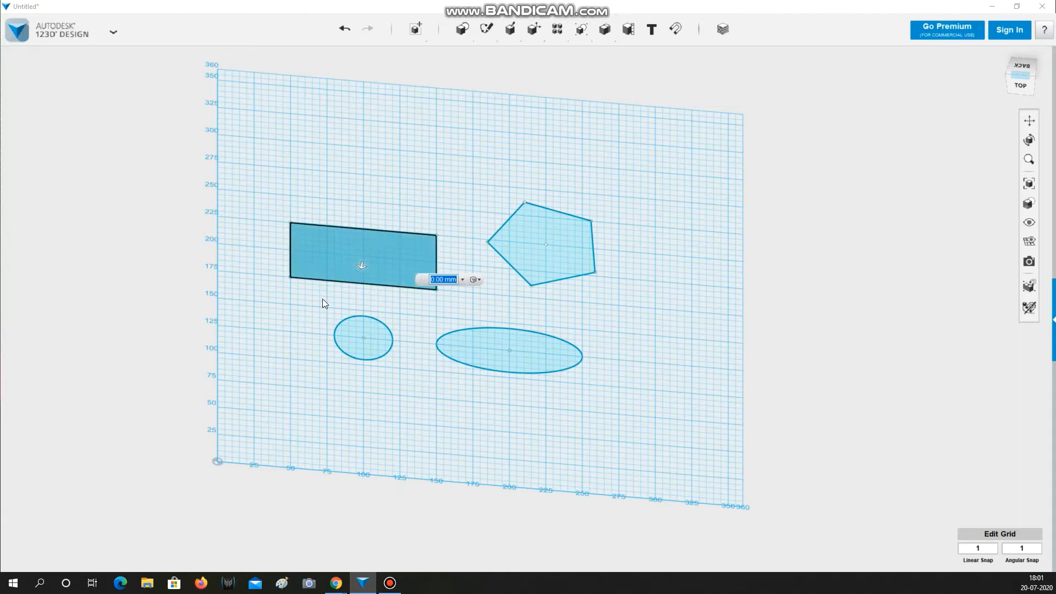
{"action": "left_click", "coordinate": [362, 264]}
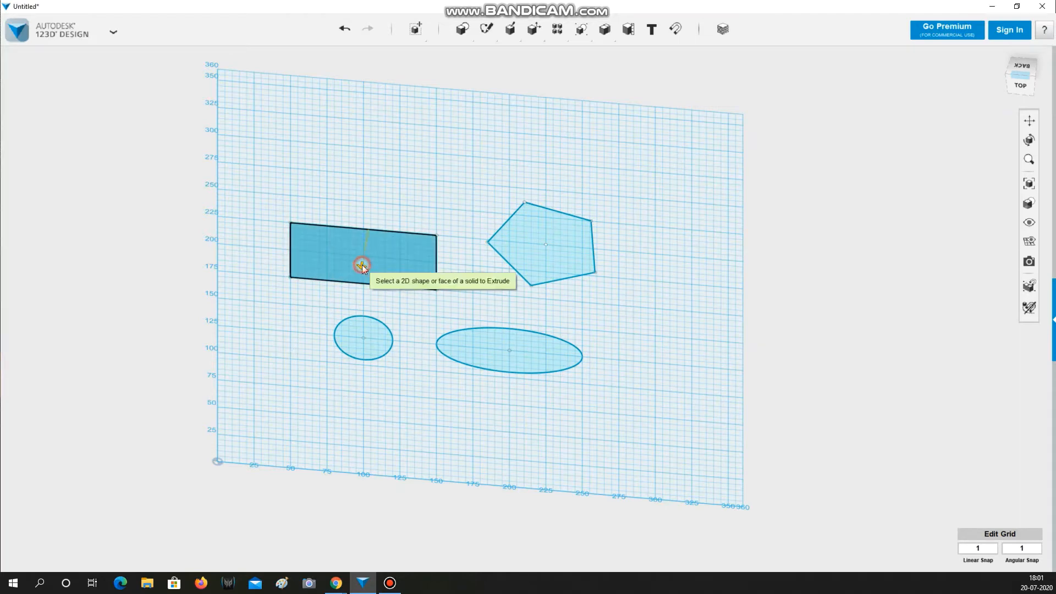
{"action": "left_click_drag", "start_coordinate": [362, 265], "coordinate": [427, 126]}
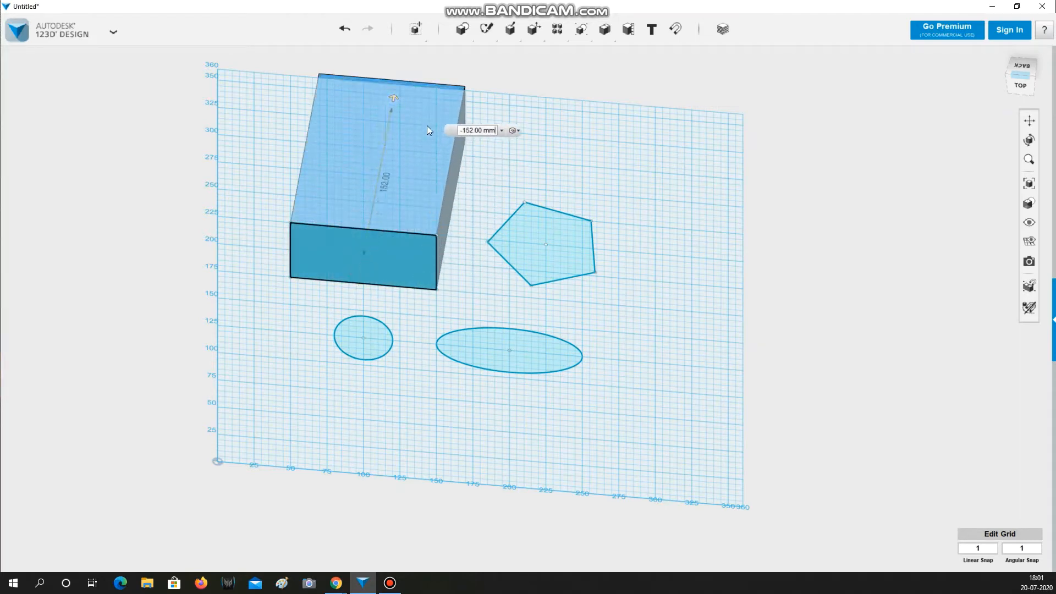
{"action": "left_click", "coordinate": [504, 176]}
- Extrude the pentagon to about -100 mm, on the same side of the grid as the rectangular block
{"action": "mouse_move", "coordinate": [429, 340]}
{"action": "right_mouse_down"}
{"action": "mouse_move", "coordinate": [405, 358]}
{"action": "mouse_move", "coordinate": [437, 304]}
{"action": "mouse_move", "coordinate": [429, 330]}
{"action": "mouse_move", "coordinate": [394, 347]}
{"action": "mouse_move", "coordinate": [375, 255]}
{"action": "mouse_move", "coordinate": [308, 240]}
{"action": "mouse_move", "coordinate": [318, 256]}
{"action": "right_mouse_up"}
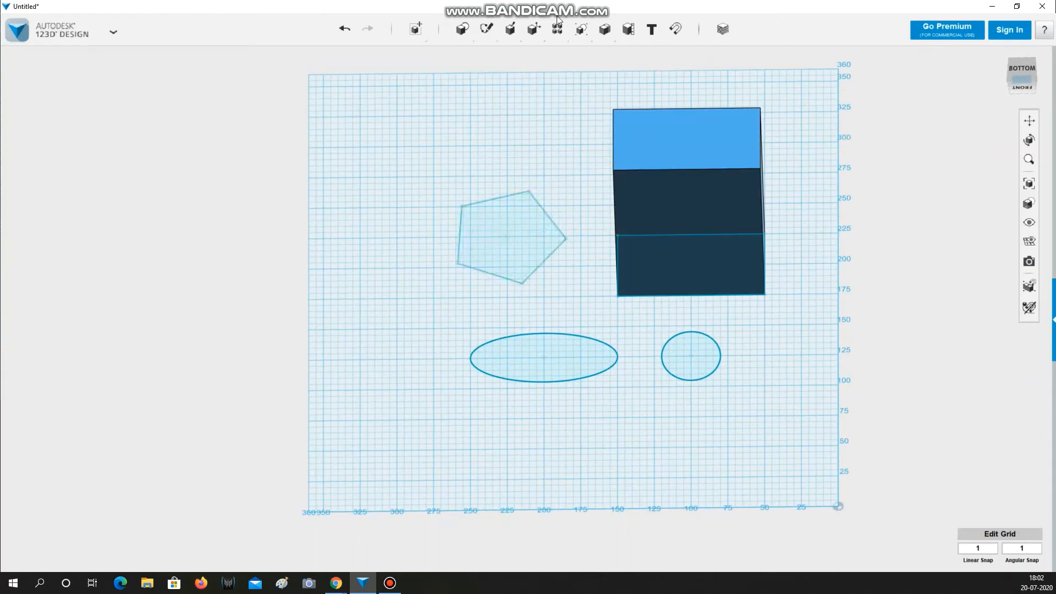
{"action": "mouse_move", "coordinate": [494, 34]}
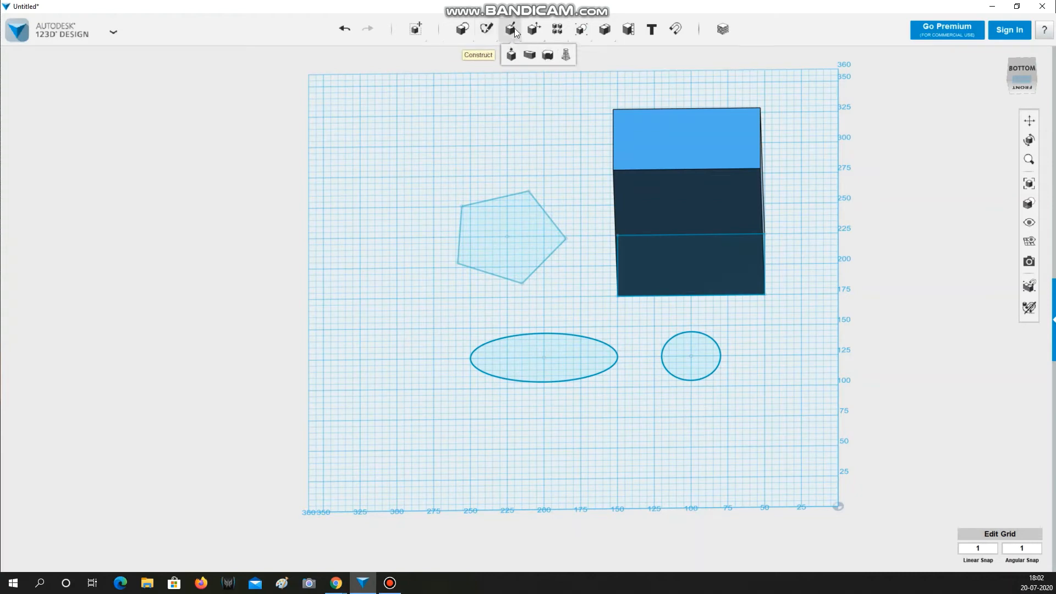
{"action": "left_click", "coordinate": [511, 55]}
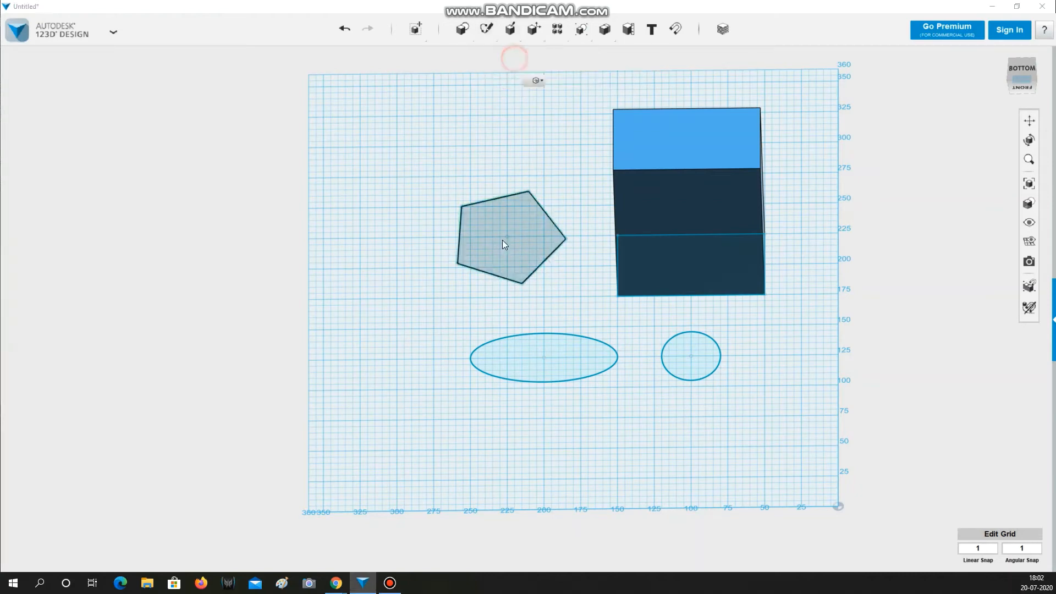
{"action": "left_click", "coordinate": [503, 240]}
{"action": "left_click_drag", "start_coordinate": [512, 243], "coordinate": [527, 161]}
- Extrude the ellipse to about -116 mm, on the same side of the grid as the other solids
{"action": "mouse_move", "coordinate": [511, 36]}
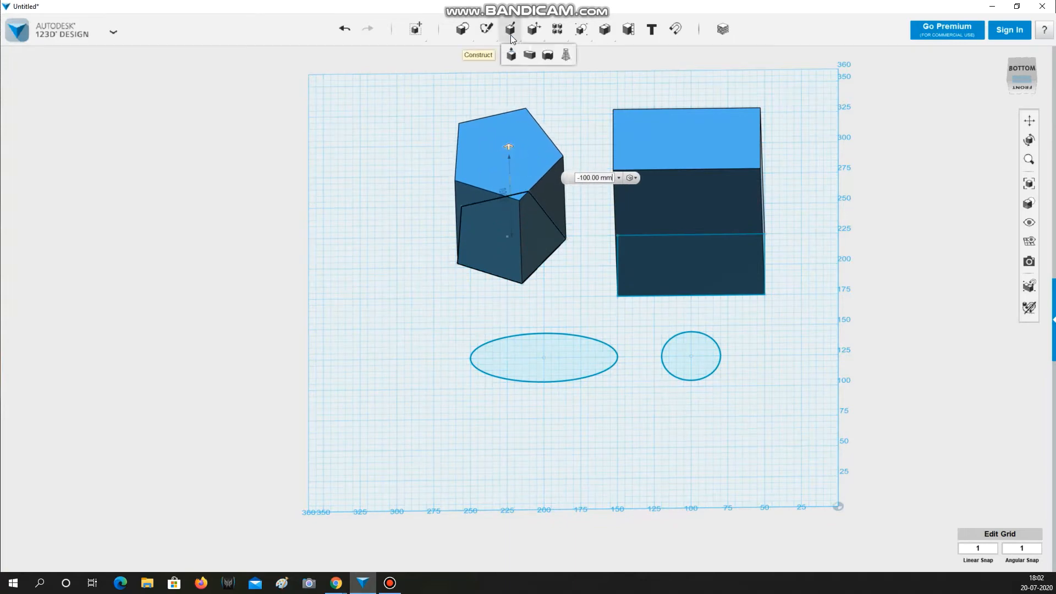
{"action": "left_click", "coordinate": [540, 354]}
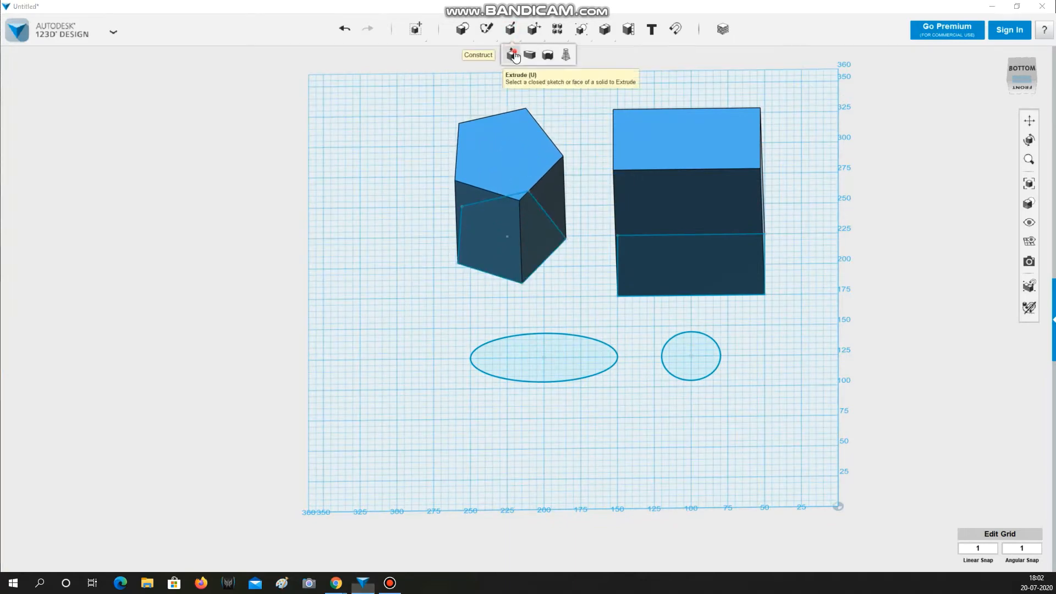
{"action": "left_click", "coordinate": [512, 55]}
{"action": "left_click", "coordinate": [546, 352]}
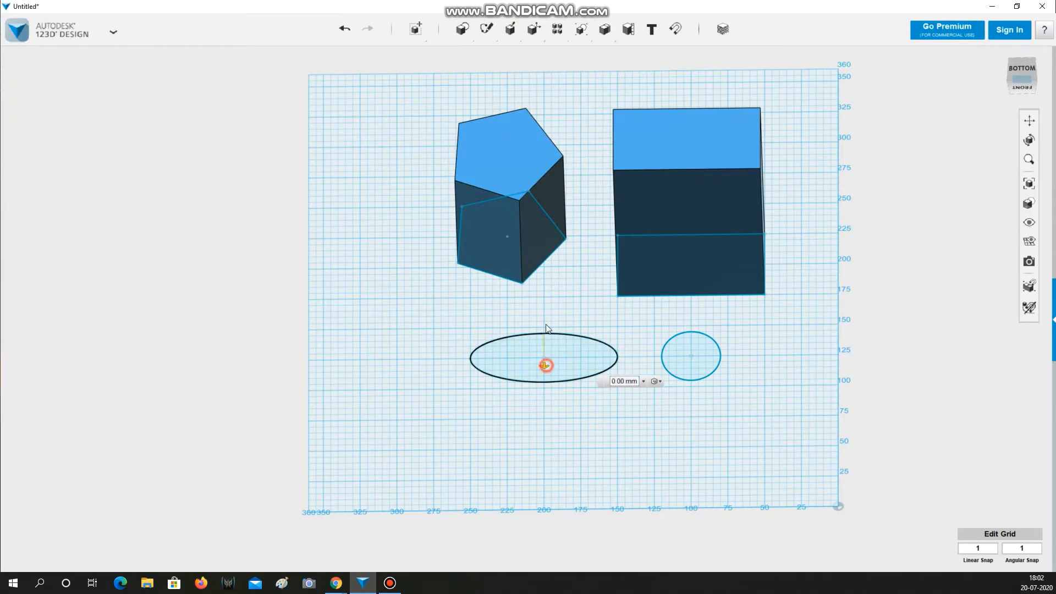
{"action": "left_click_drag", "start_coordinate": [547, 366], "coordinate": [552, 273]}
- Extrude the circle into a cylinder to about -138 mm, on the same side of the grid as the other solids
{"action": "mouse_move", "coordinate": [510, 30]}
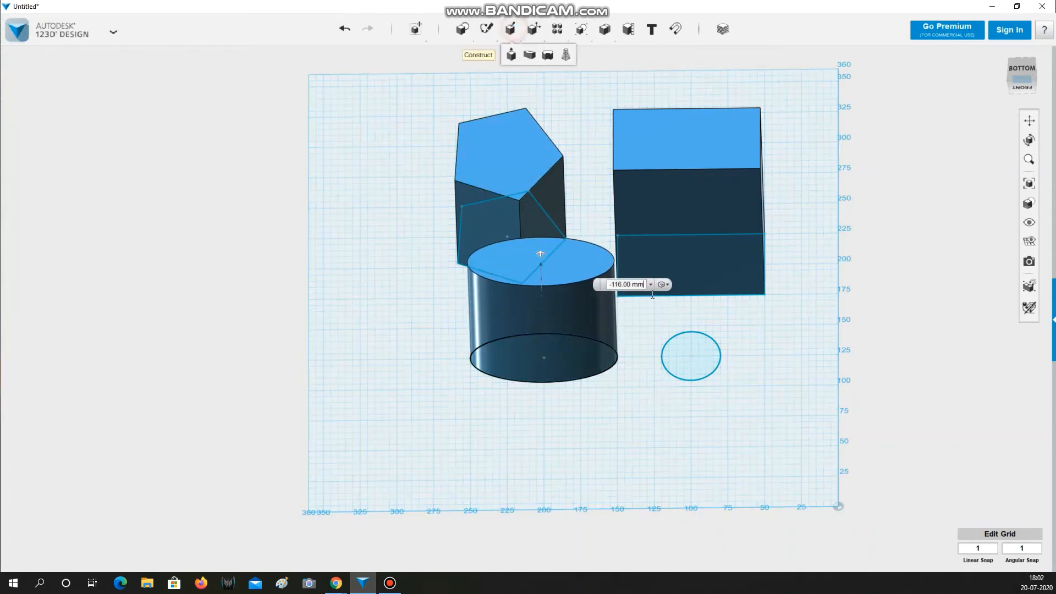
{"action": "left_click", "coordinate": [677, 352]}
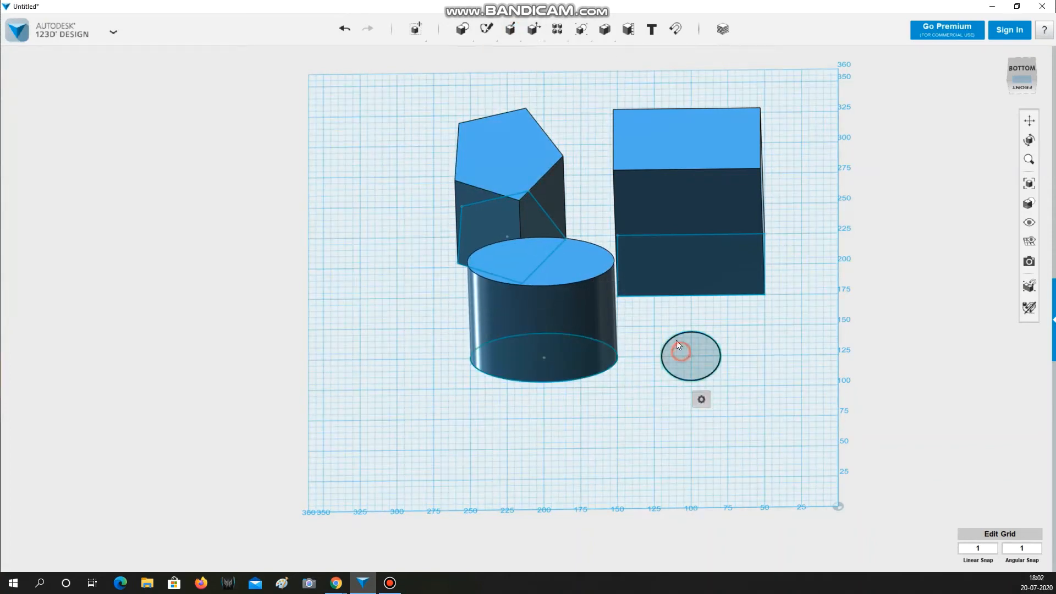
{"action": "mouse_move", "coordinate": [516, 36]}
{"action": "left_click", "coordinate": [511, 54]}
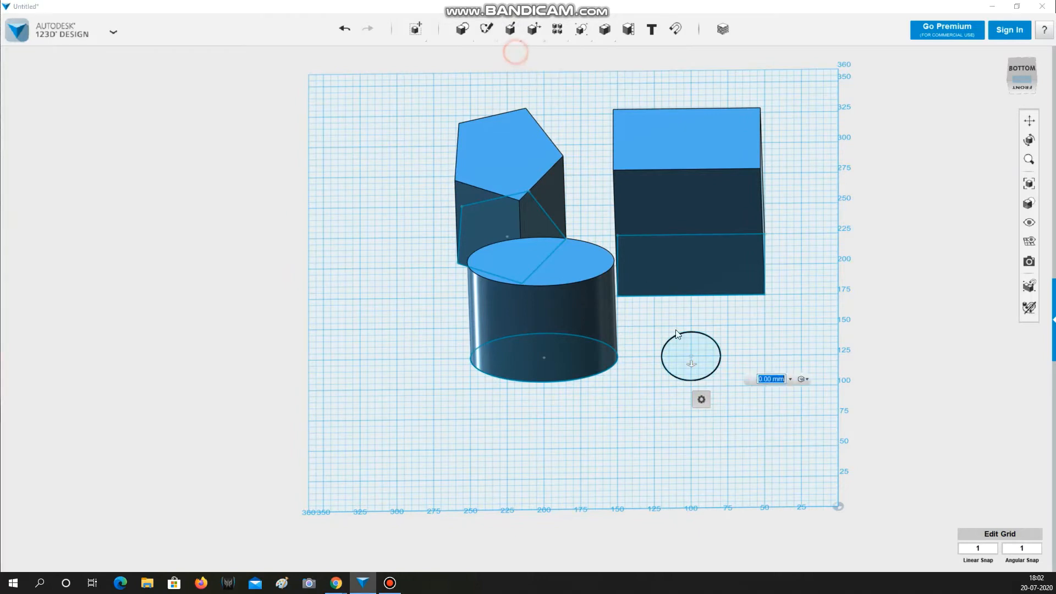
{"action": "left_click_drag", "start_coordinate": [684, 333], "coordinate": [684, 230]}
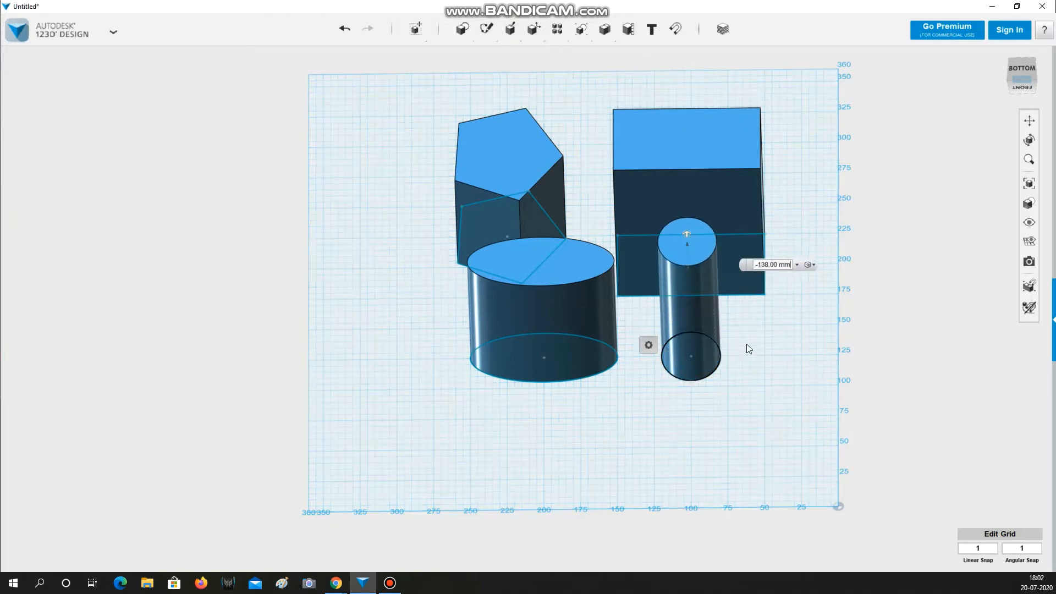
- Delete all four solids together with their sketches, and return the empty grid to the top view
{"action": "mouse_move", "coordinate": [748, 349]}
{"action": "right_mouse_down"}
{"action": "mouse_move", "coordinate": [750, 335]}
{"action": "mouse_move", "coordinate": [755, 361]}
{"action": "mouse_move", "coordinate": [735, 351]}
{"action": "mouse_move", "coordinate": [742, 364]}
{"action": "mouse_move", "coordinate": [753, 337]}
{"action": "mouse_move", "coordinate": [735, 330]}
{"action": "mouse_move", "coordinate": [743, 318]}
{"action": "mouse_move", "coordinate": [750, 352]}
{"action": "right_mouse_up"}
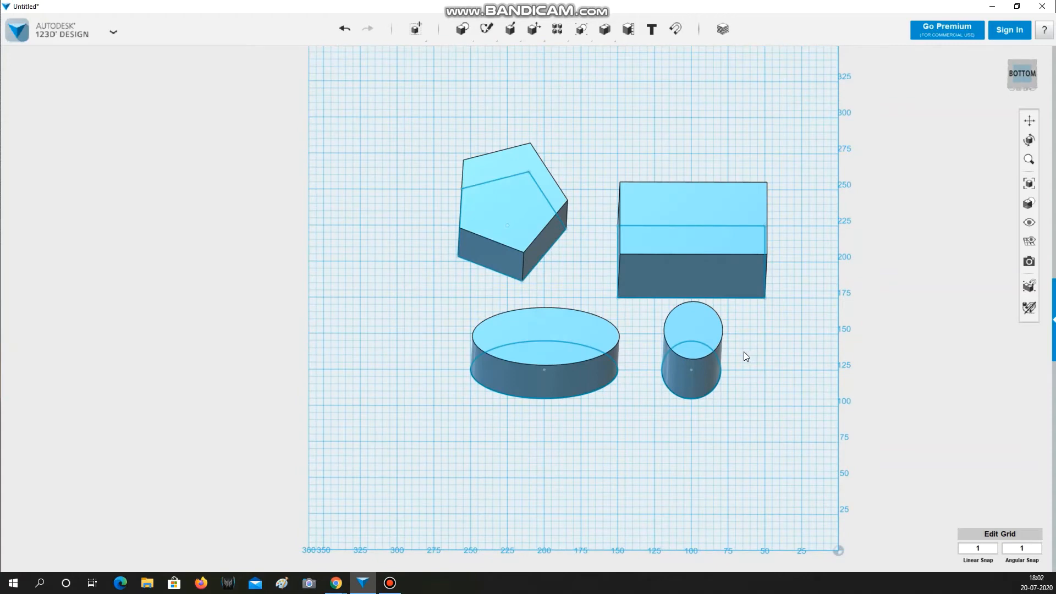
{"action": "left_click_drag", "start_coordinate": [431, 84], "coordinate": [782, 407]}
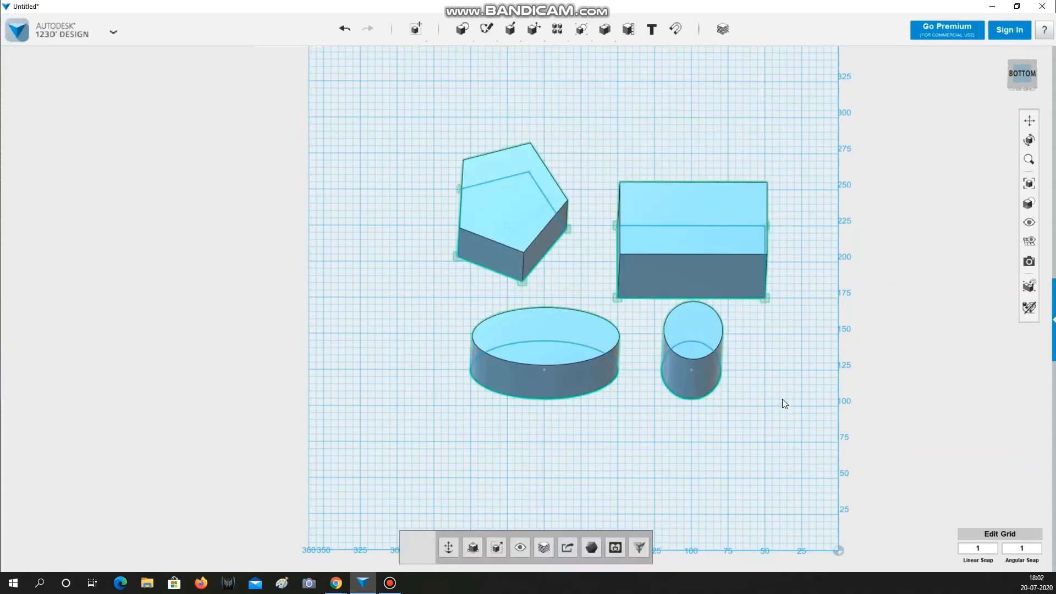
{"action": "key", "text": "Delete"}
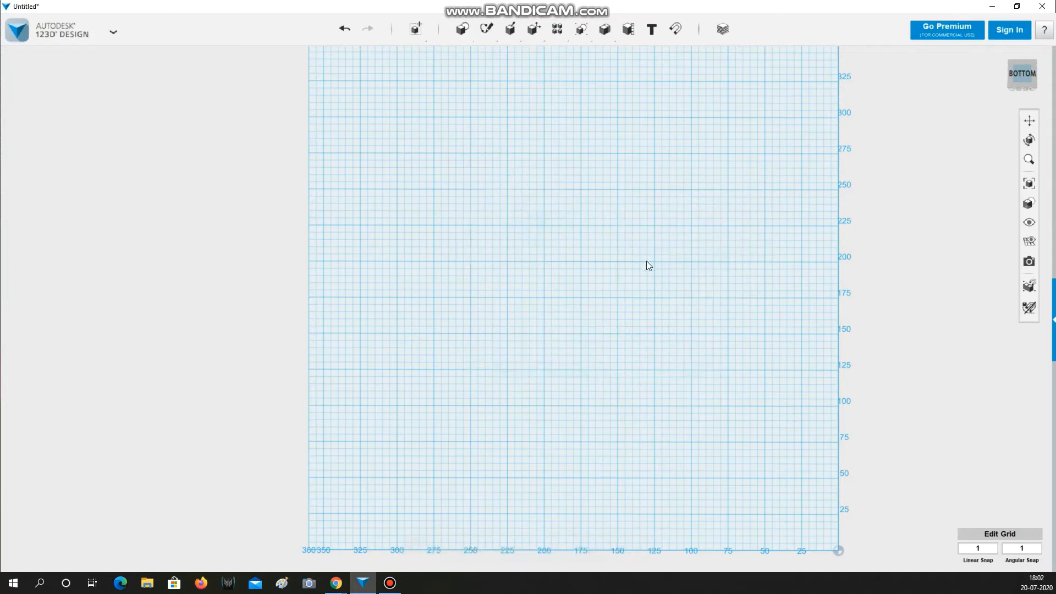
{"action": "left_click", "coordinate": [1025, 57]}
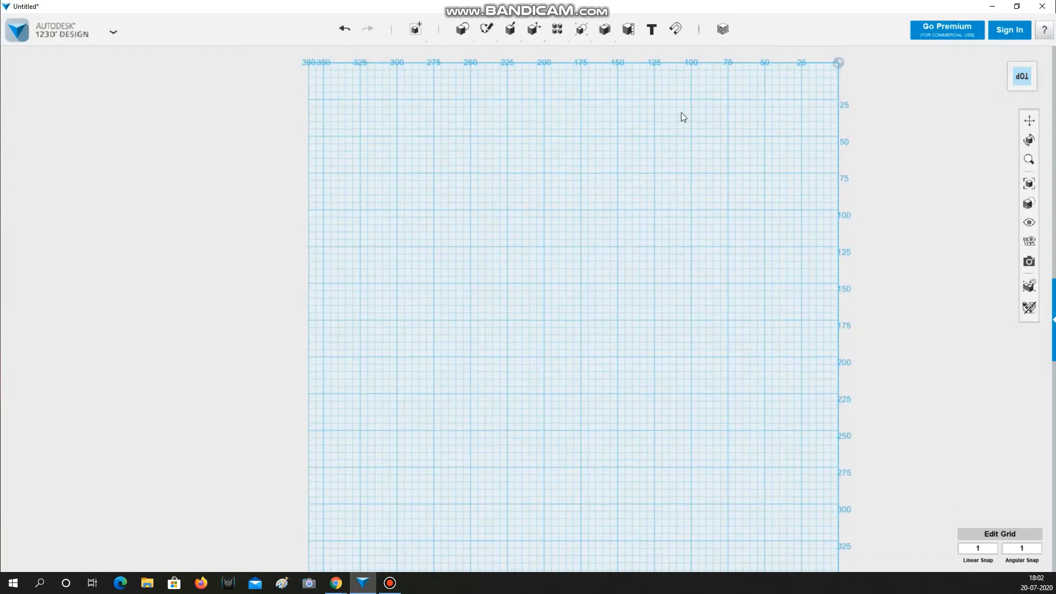
{"action": "mouse_move", "coordinate": [487, 30]}
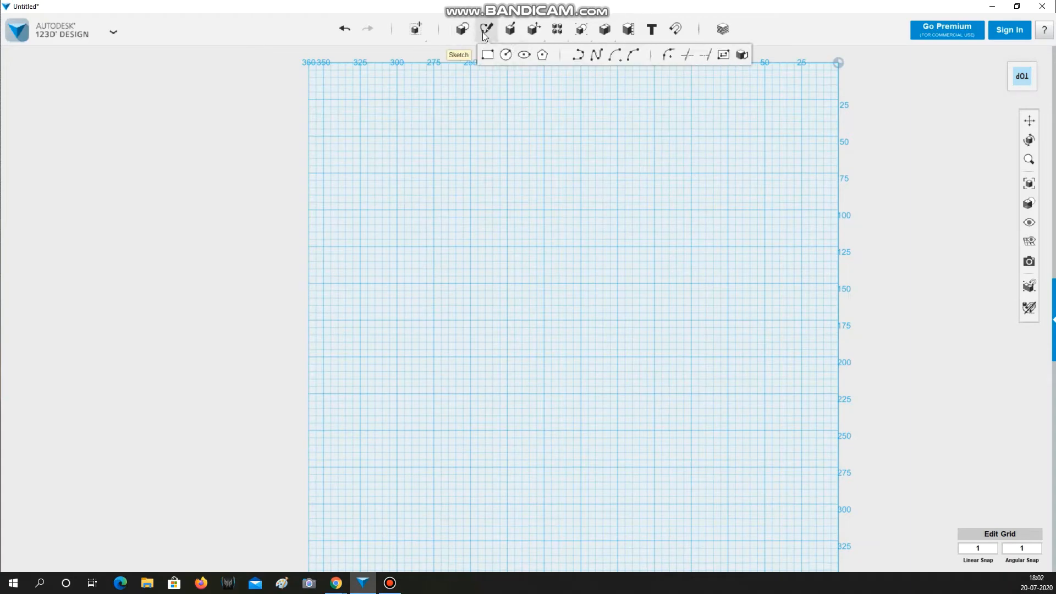
- Sketch a circle about 120 mm in diameter, centred at the 175 by 125 grid intersection
{"action": "left_click", "coordinate": [503, 57]}
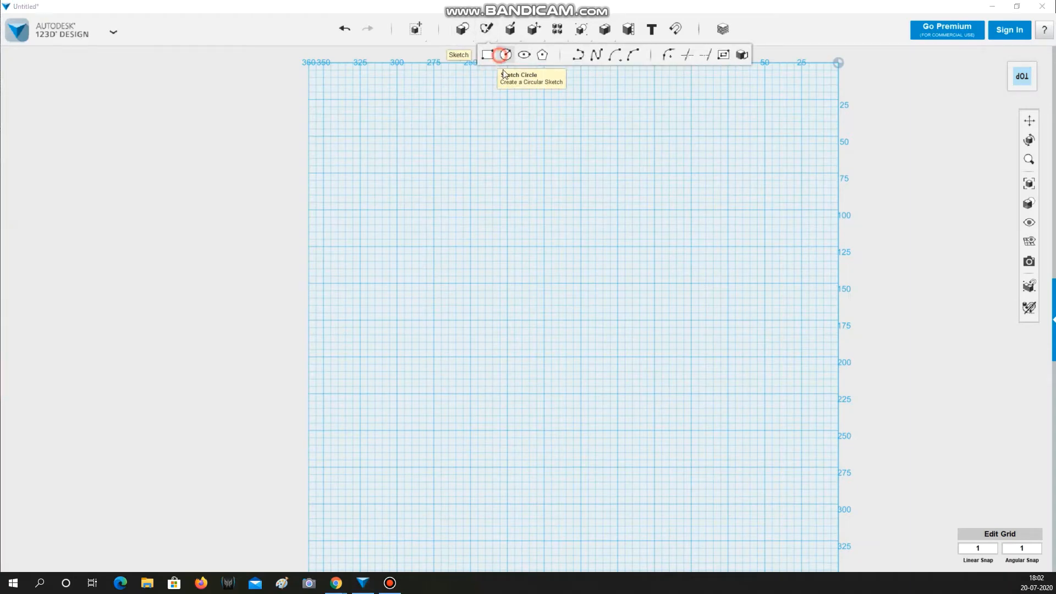
{"action": "left_click", "coordinate": [567, 246]}
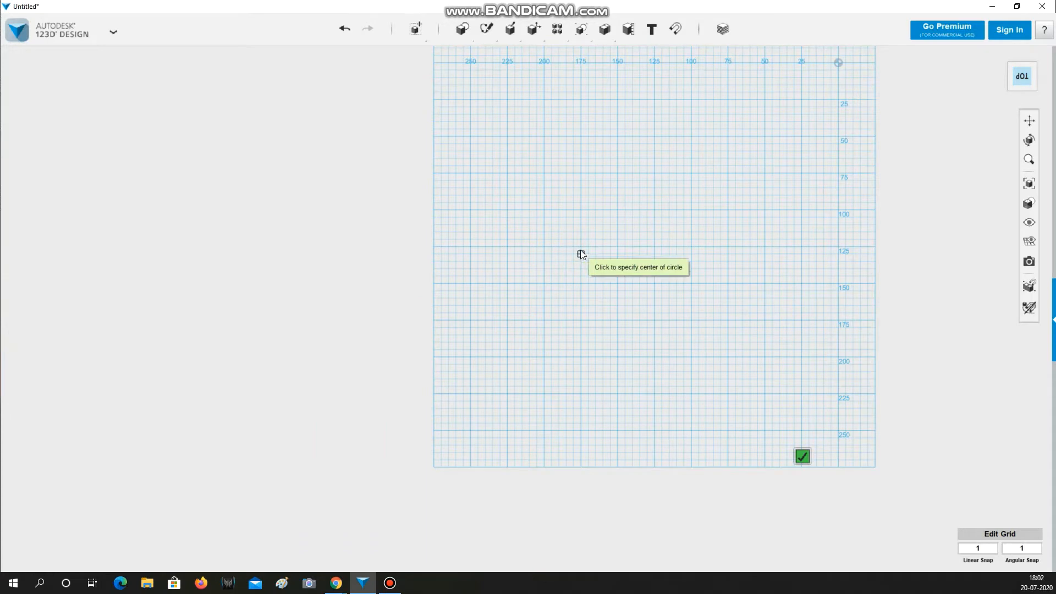
{"action": "left_click", "coordinate": [581, 247]}
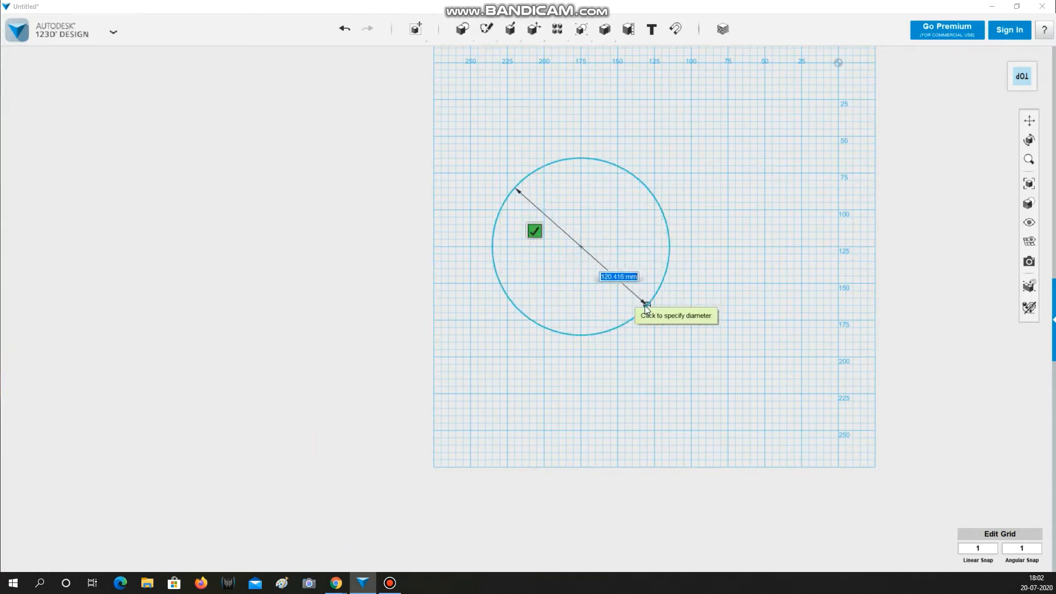
{"action": "left_click", "coordinate": [644, 308]}
- Add a smaller concentric circle inside the first circle, within the same sketch
{"action": "mouse_move", "coordinate": [487, 29]}
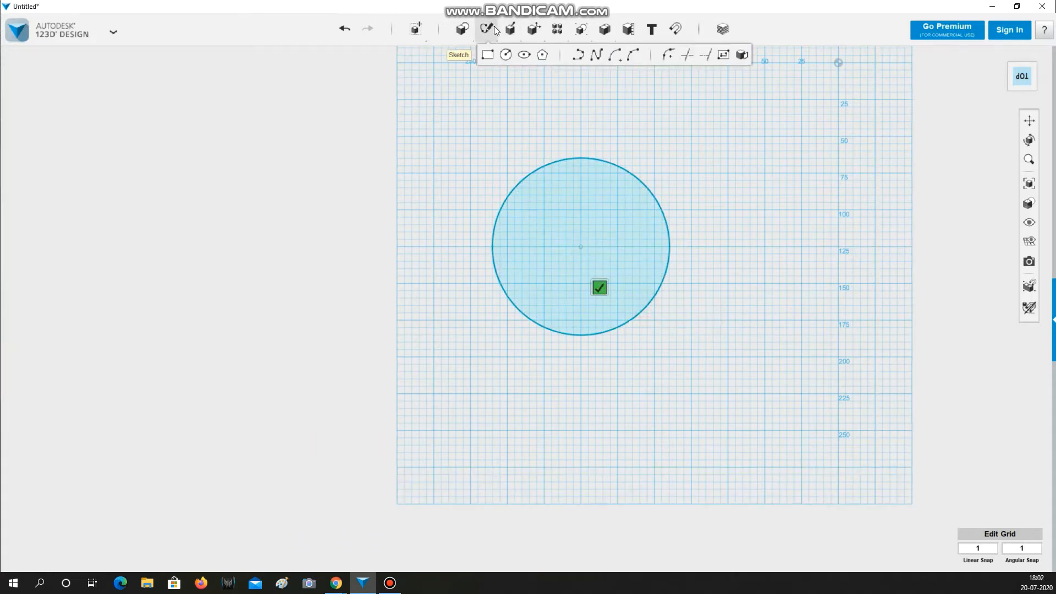
{"action": "left_click", "coordinate": [505, 54]}
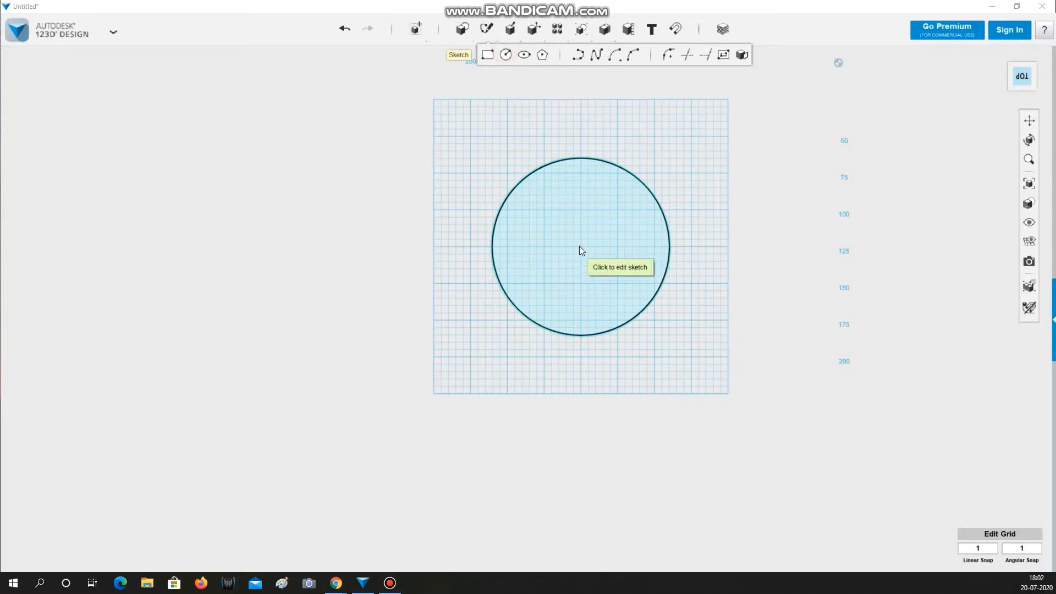
{"action": "left_click", "coordinate": [579, 246]}
{"action": "left_click", "coordinate": [580, 246]}
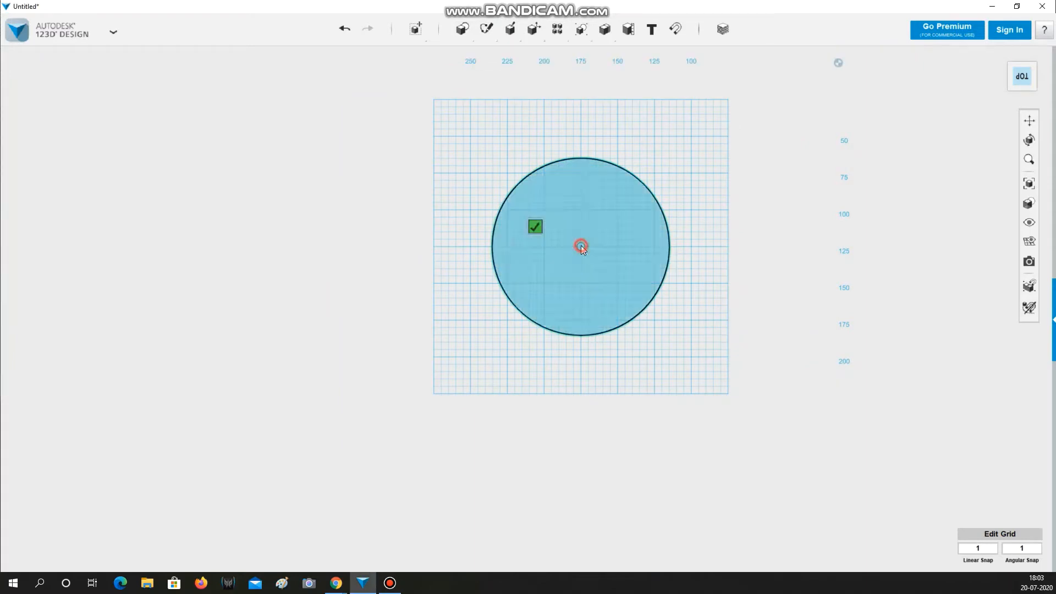
{"action": "left_click", "coordinate": [630, 286]}
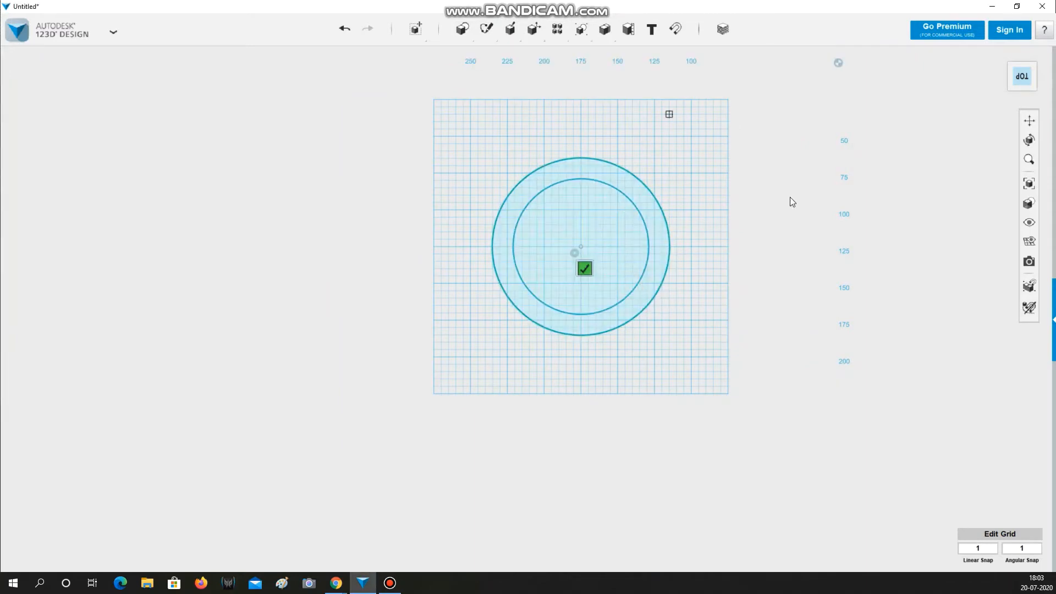
- Extrude the ring between the two circles upward by about 103 mm into a hollow cylinder
{"action": "mouse_move", "coordinate": [510, 30]}
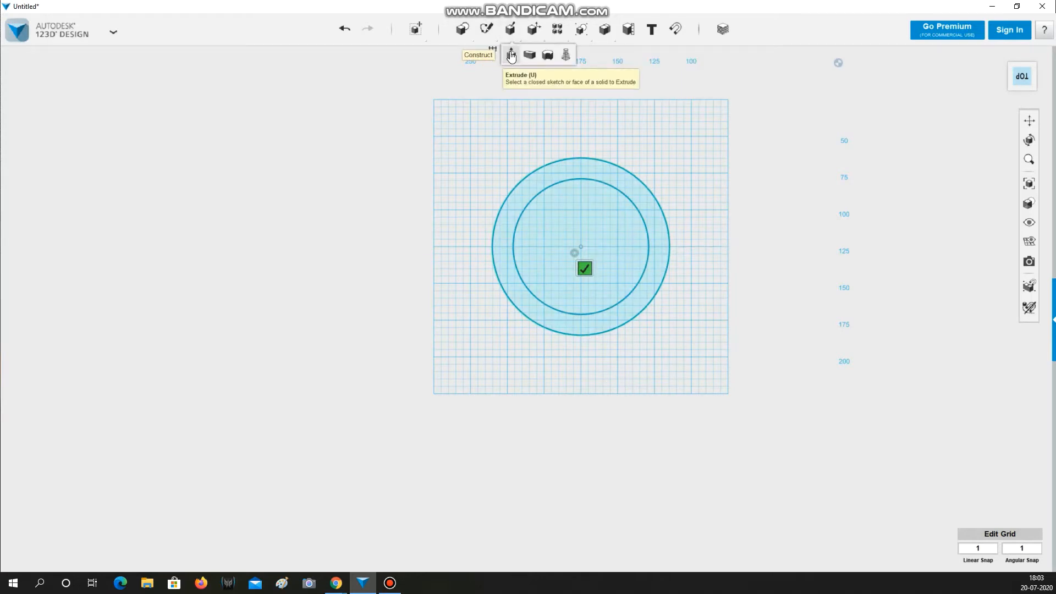
{"action": "left_click", "coordinate": [511, 55]}
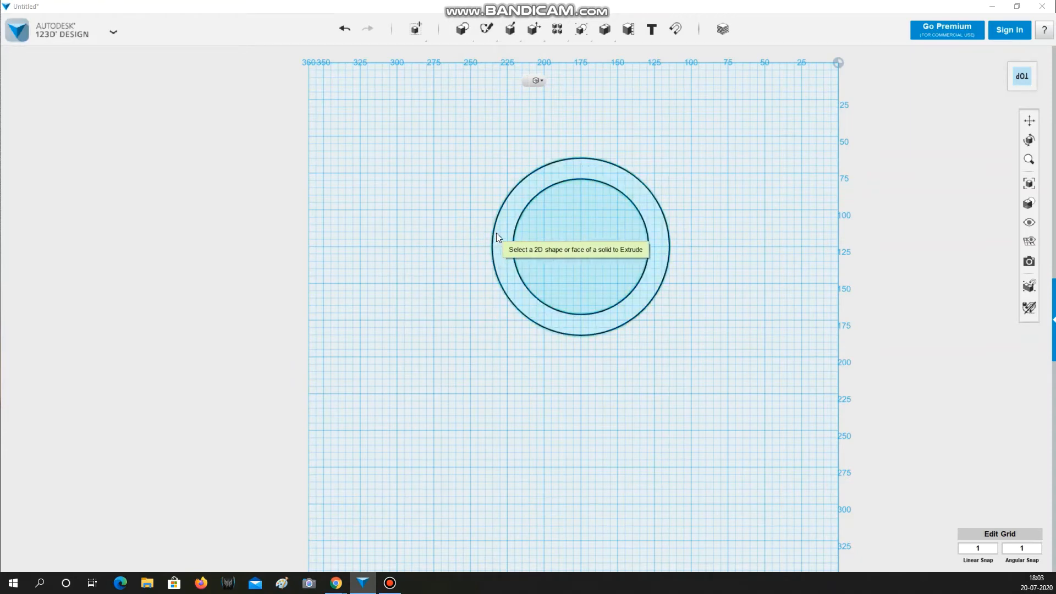
{"action": "left_click", "coordinate": [499, 235]}
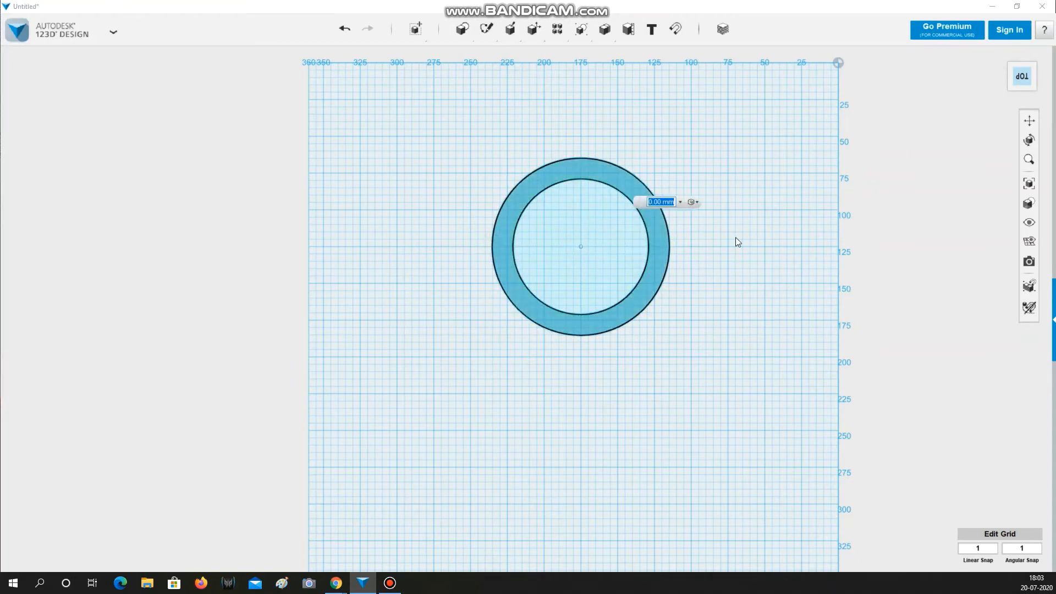
{"action": "right_click_drag", "start_coordinate": [669, 361], "coordinate": [667, 316]}
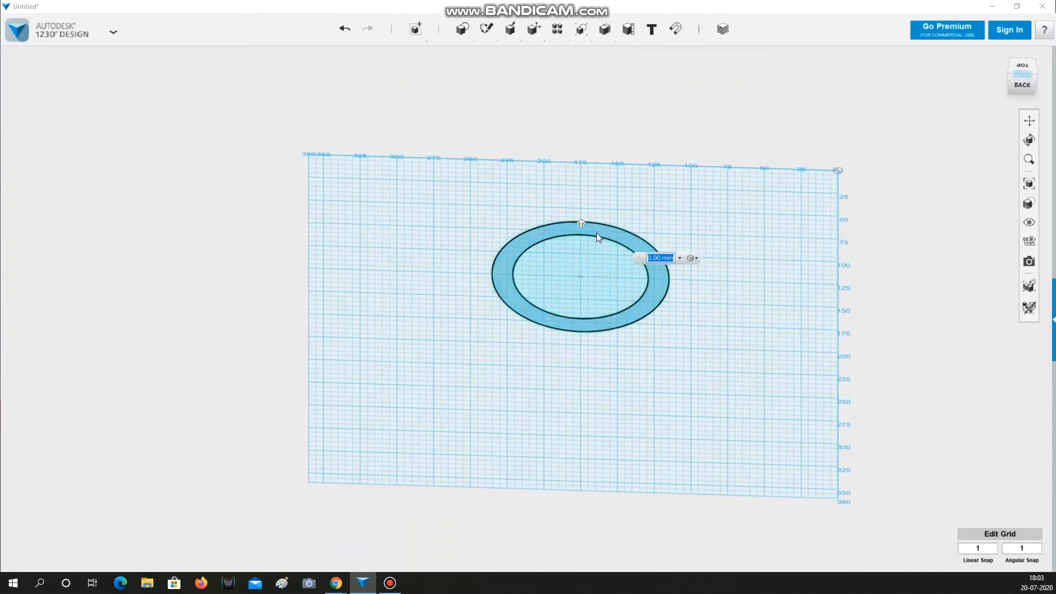
{"action": "left_click_drag", "start_coordinate": [583, 222], "coordinate": [592, 105]}
{"action": "mouse_move", "coordinate": [739, 220]}
{"action": "right_mouse_down"}
{"action": "mouse_move", "coordinate": [731, 252]}
{"action": "mouse_move", "coordinate": [738, 222]}
{"action": "right_mouse_up"}
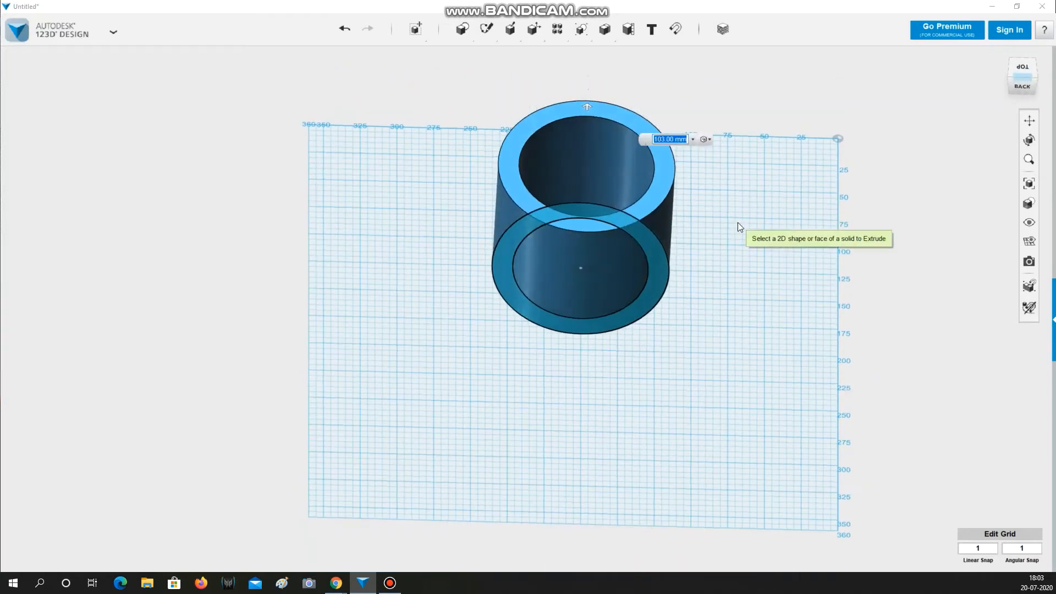
- Undo the ring extrusion and the inner circle, and sketch an 8-sided polygon of about 42 mm radius at the remaining circle's centre
{"action": "key", "text": "ctrl+z"}
{"action": "key", "text": "ctrl+z"}
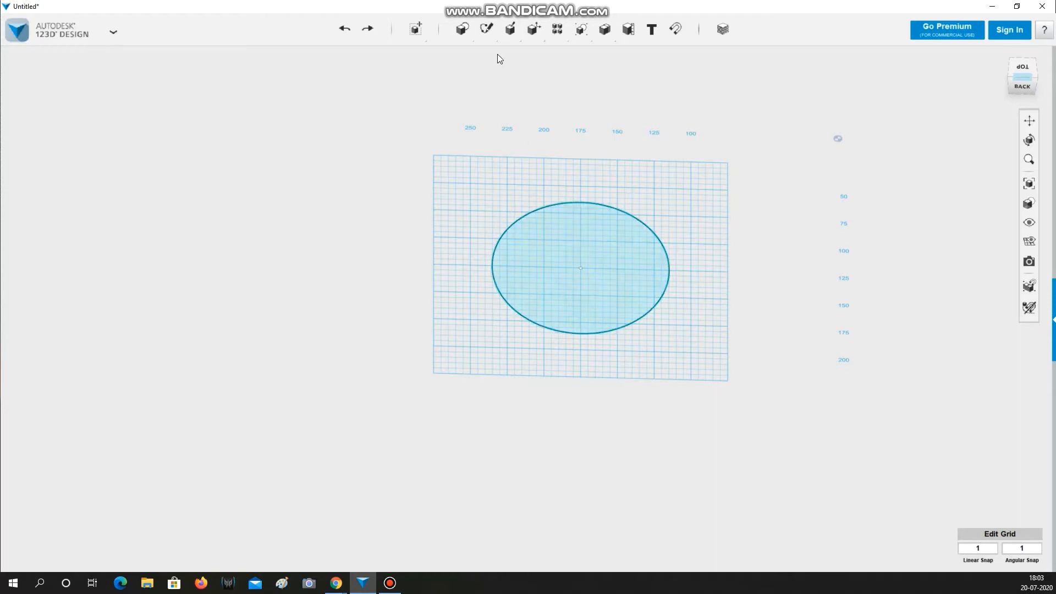
{"action": "mouse_move", "coordinate": [486, 38]}
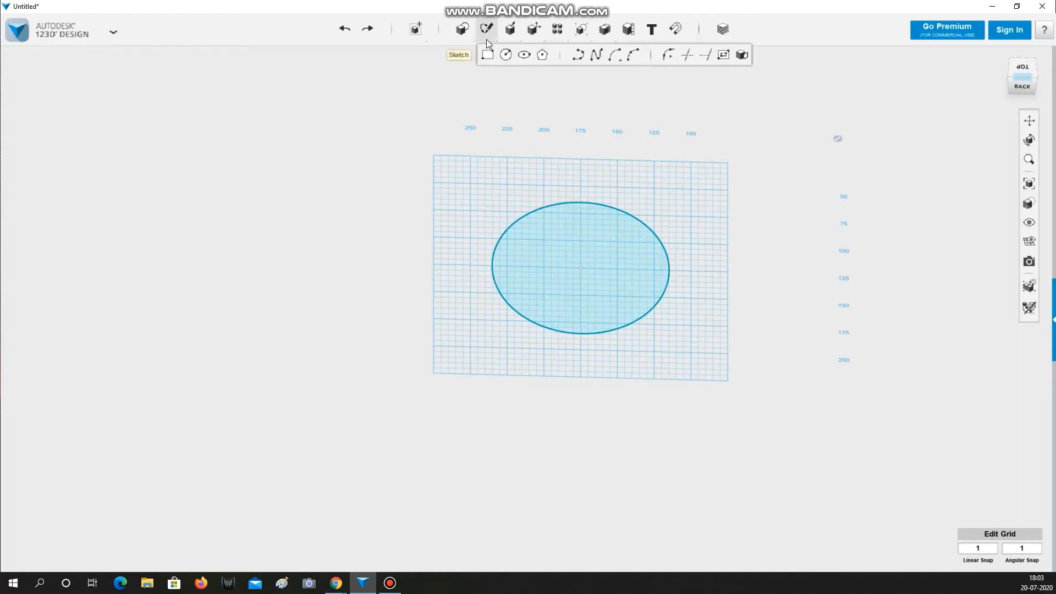
{"action": "left_click", "coordinate": [542, 55]}
{"action": "left_click", "coordinate": [582, 269]}
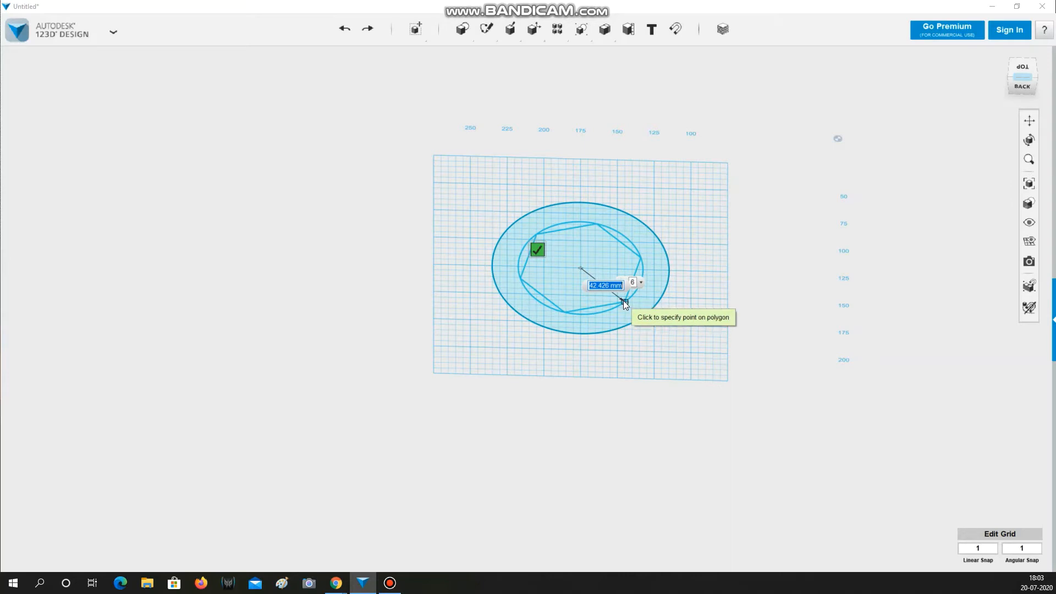
{"action": "key", "text": "Tab"}
{"action": "type", "text": "8"}
{"action": "key", "text": "Tab"}
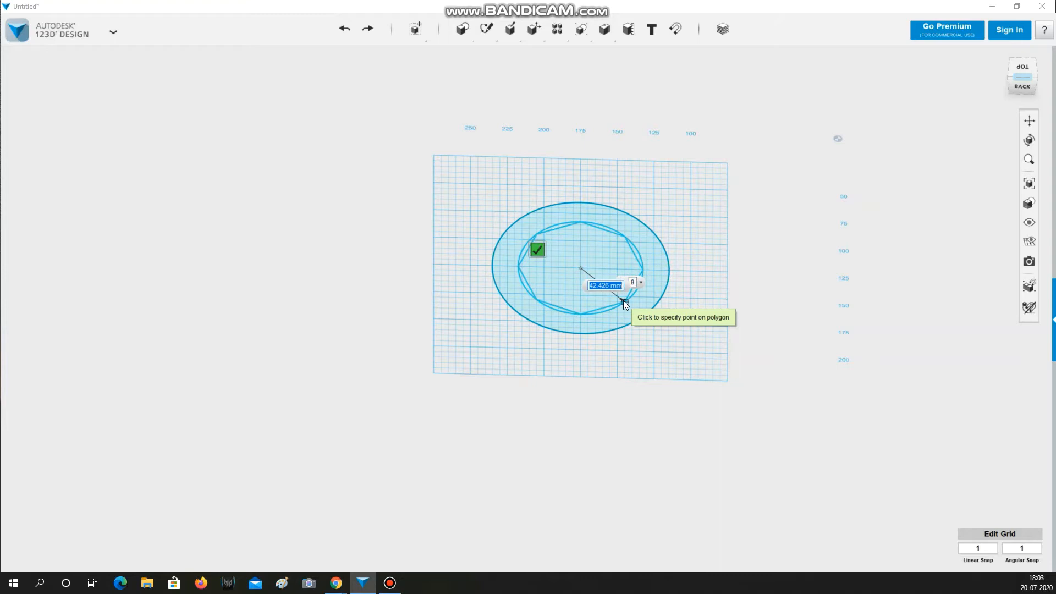
{"action": "left_click", "coordinate": [623, 301]}
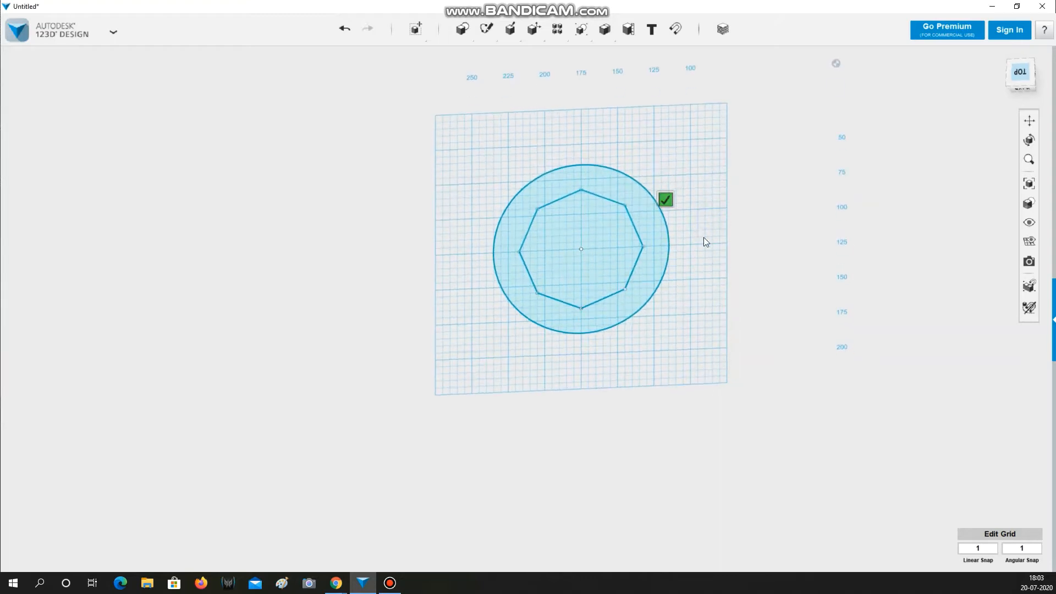
- Extrude the region between the circle and the octagon upward, and inspect the octagonal opening from several angles
{"action": "mouse_move", "coordinate": [515, 32]}
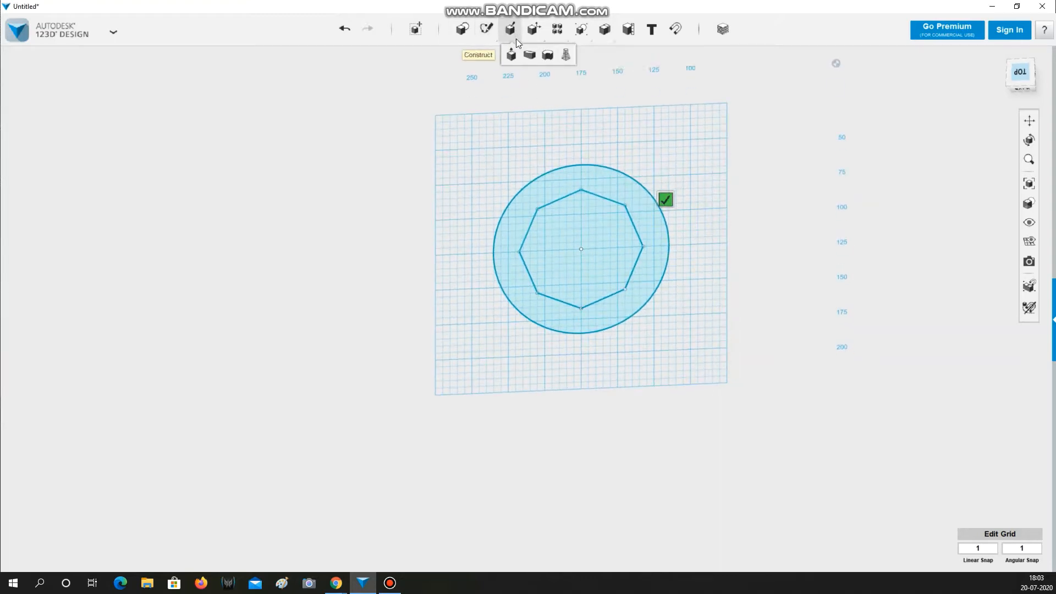
{"action": "left_click", "coordinate": [512, 55]}
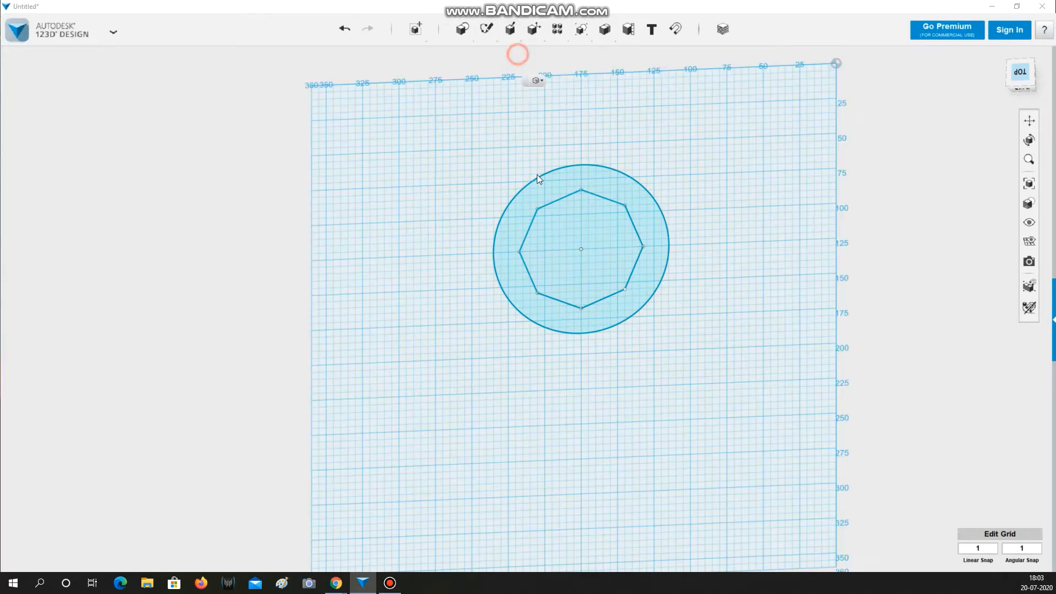
{"action": "left_click", "coordinate": [507, 242]}
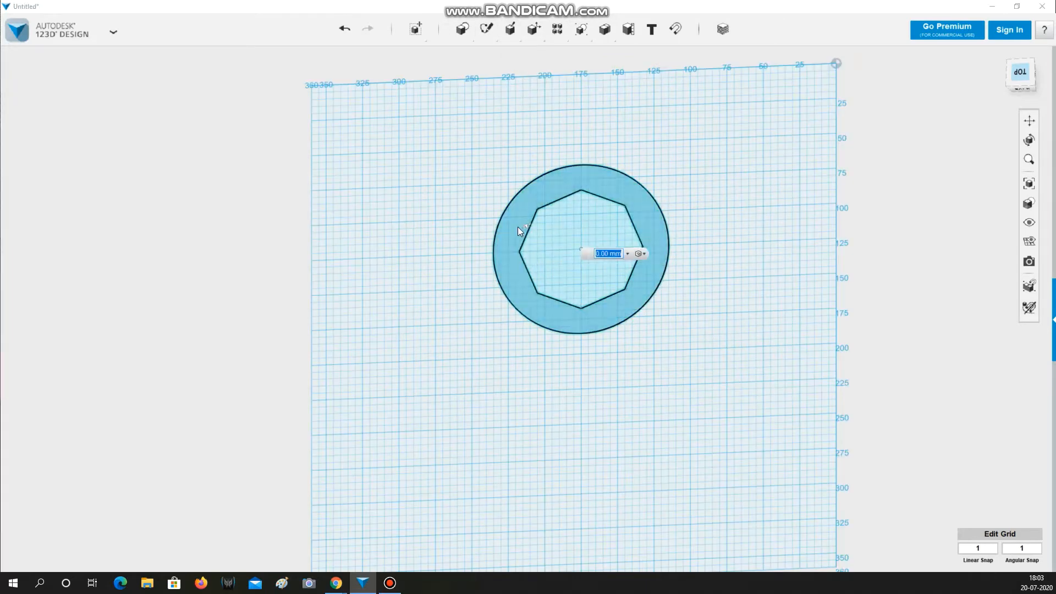
{"action": "left_click_drag", "start_coordinate": [526, 226], "coordinate": [506, 137]}
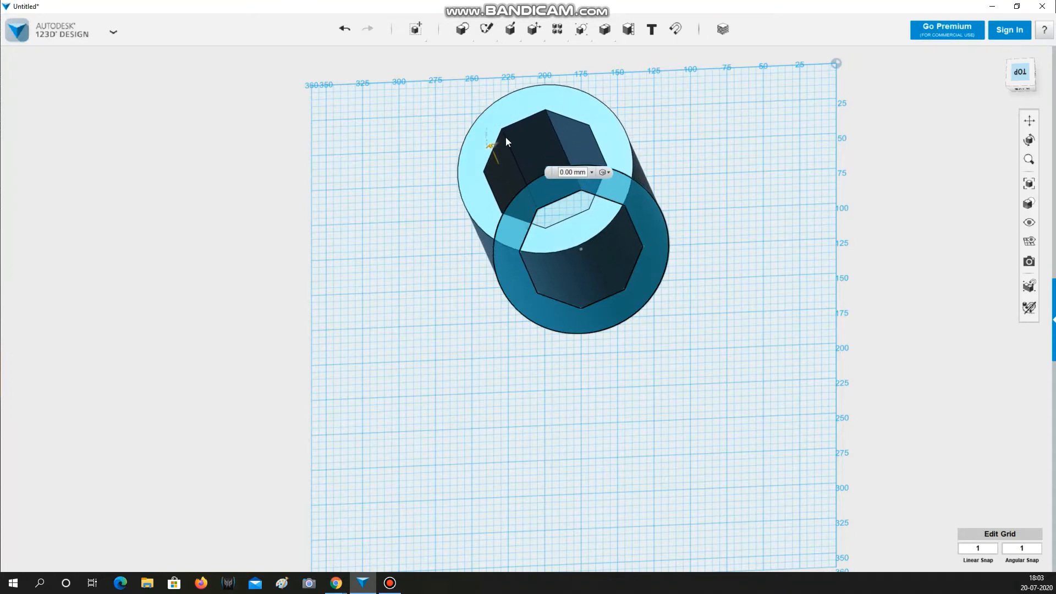
{"action": "left_click", "coordinate": [669, 149]}
{"action": "right_click_drag", "start_coordinate": [695, 163], "coordinate": [566, 213]}
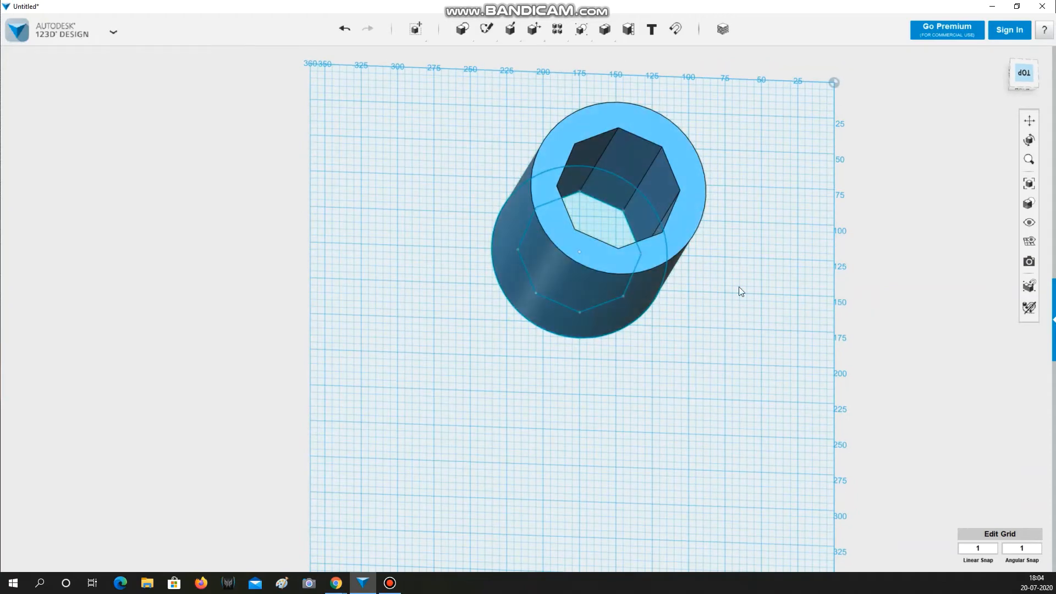
{"action": "mouse_move", "coordinate": [746, 230]}
{"action": "right_mouse_down"}
{"action": "mouse_move", "coordinate": [738, 252]}
{"action": "mouse_move", "coordinate": [740, 241]}
{"action": "right_mouse_up"}
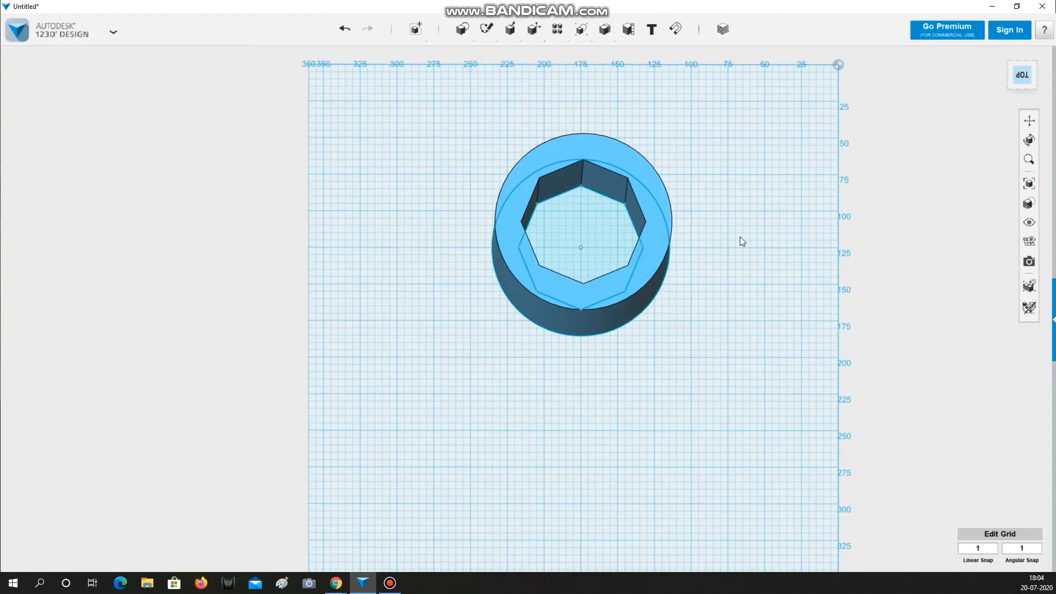
- Undo the extrusion, the octagon and the circle to clear the sketch
{"action": "key", "text": "ctrl+z"}
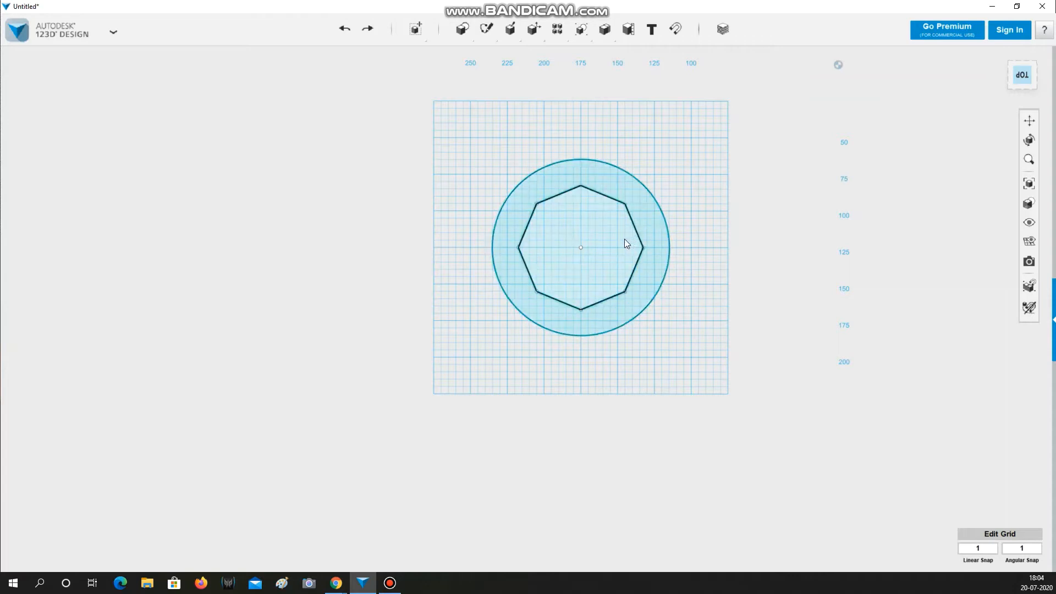
{"action": "mouse_move", "coordinate": [504, 35]}
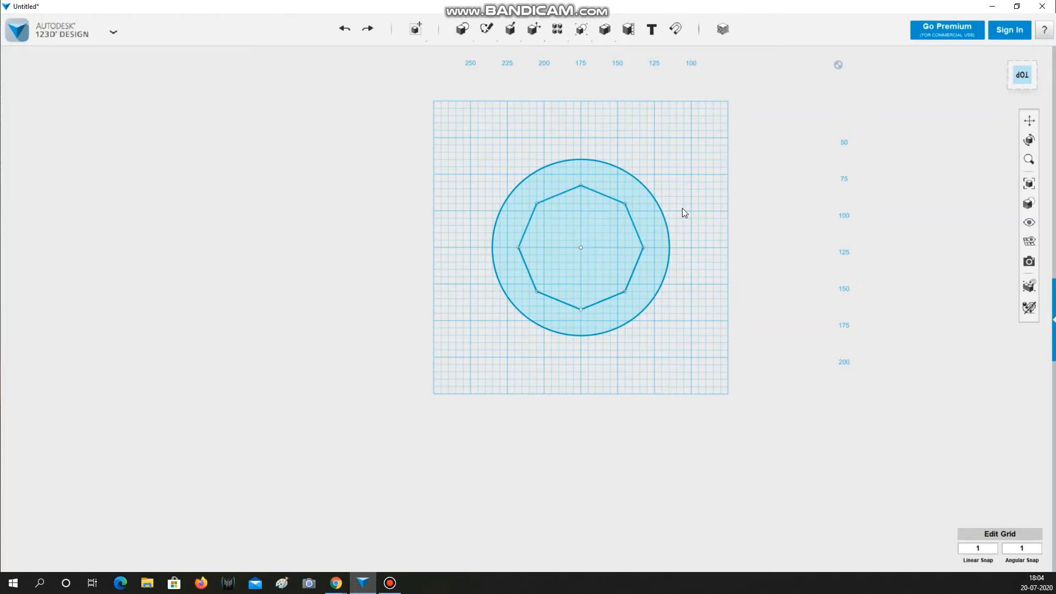
{"action": "key", "text": "ctrl+z"}
{"action": "key", "text": "ctrl+z"}
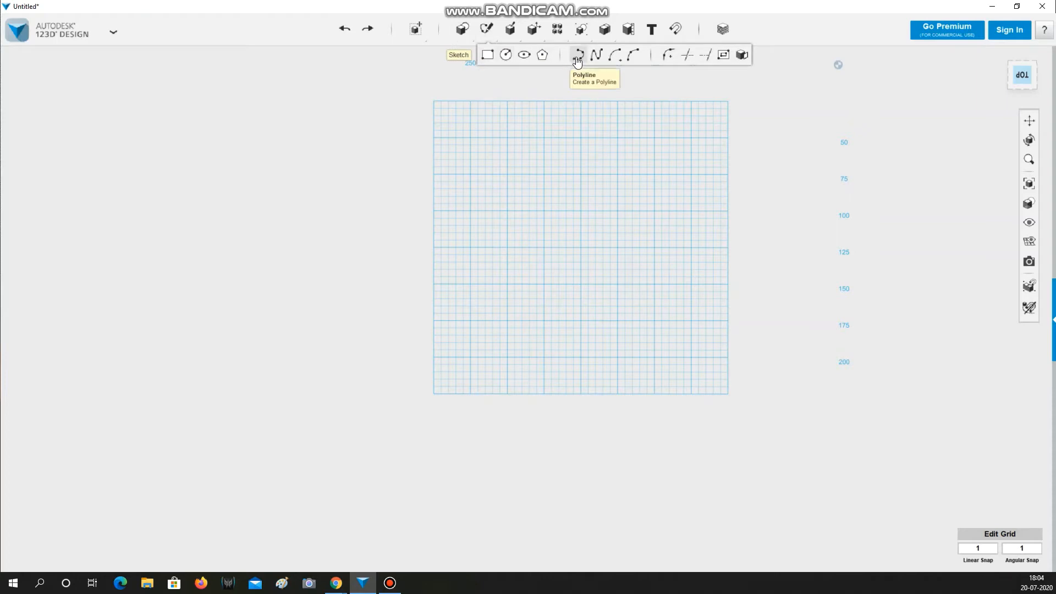
- Sketch an irregular polyline of seven segments, starting with a 40 mm horizontal segment from the 200 by 75 grid intersection
{"action": "left_click", "coordinate": [578, 57]}
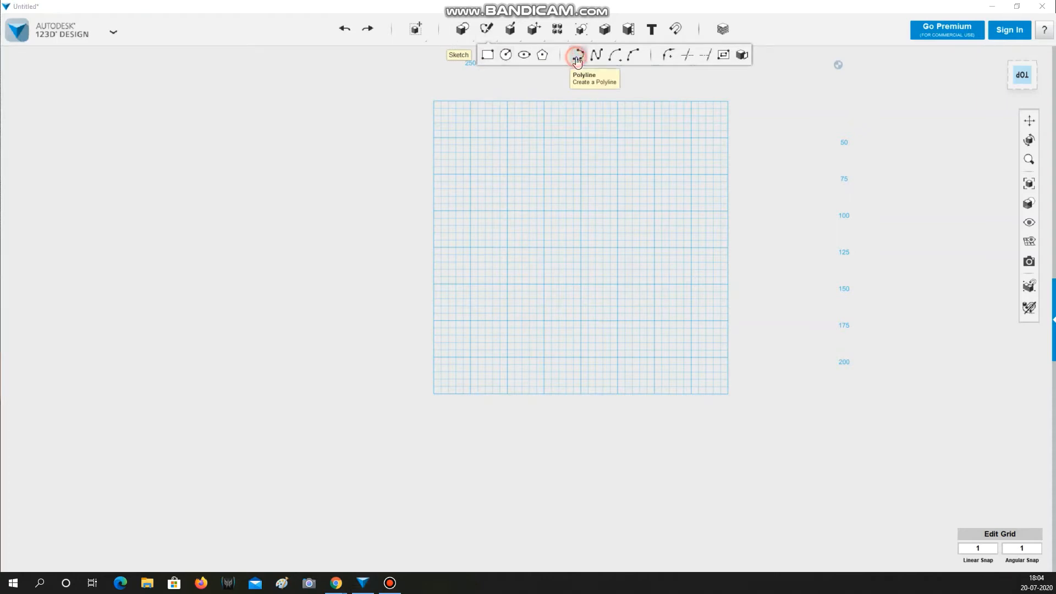
{"action": "left_click", "coordinate": [544, 175]}
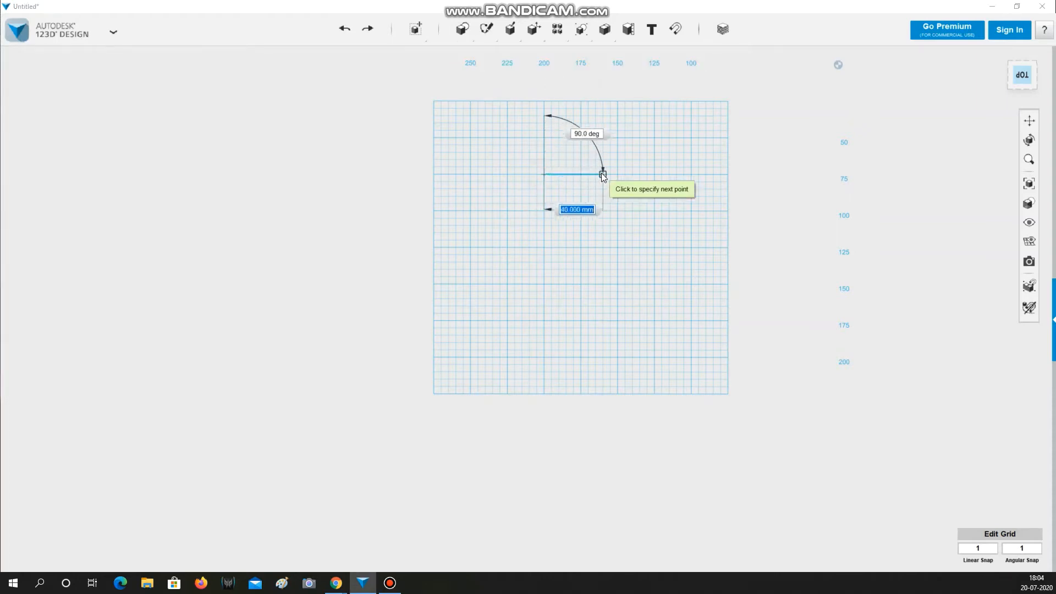
{"action": "left_click", "coordinate": [602, 174]}
{"action": "left_click", "coordinate": [627, 229]}
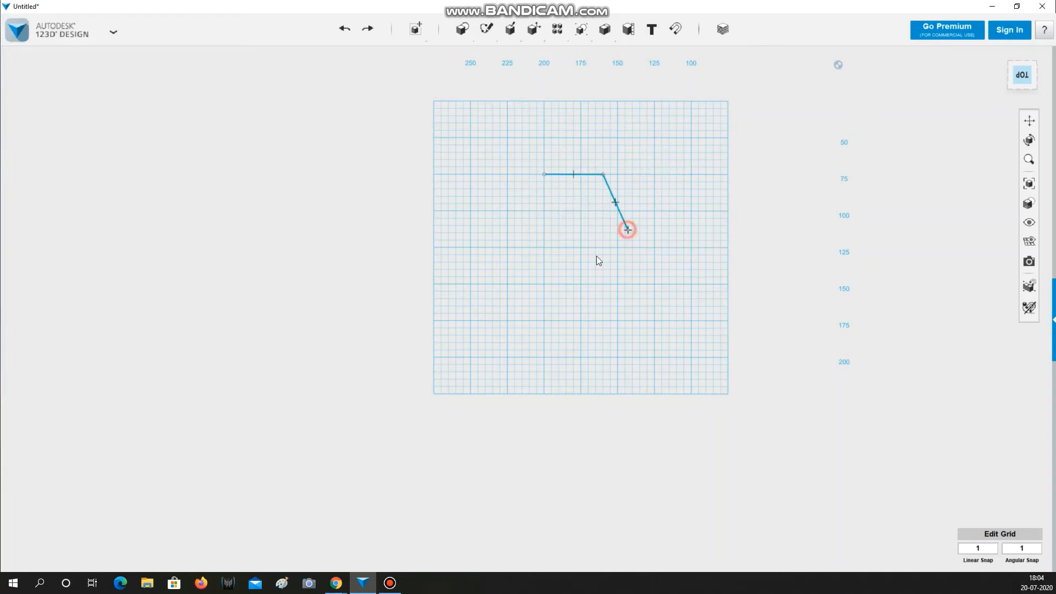
{"action": "left_click", "coordinate": [559, 259]}
{"action": "left_click", "coordinate": [610, 314]}
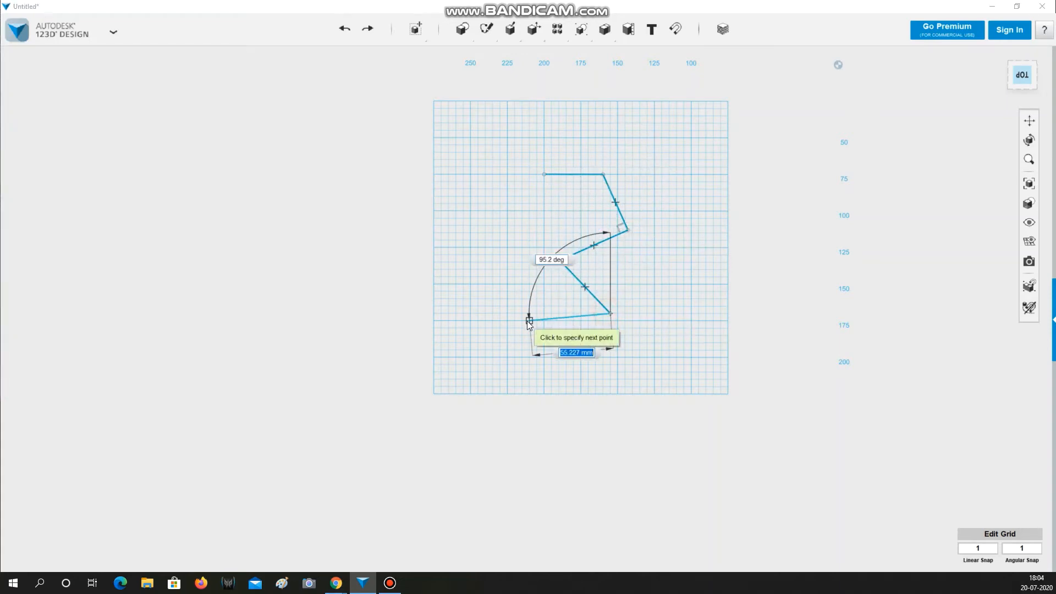
{"action": "left_click", "coordinate": [529, 320]}
{"action": "left_click", "coordinate": [522, 240]}
{"action": "left_click", "coordinate": [570, 219]}
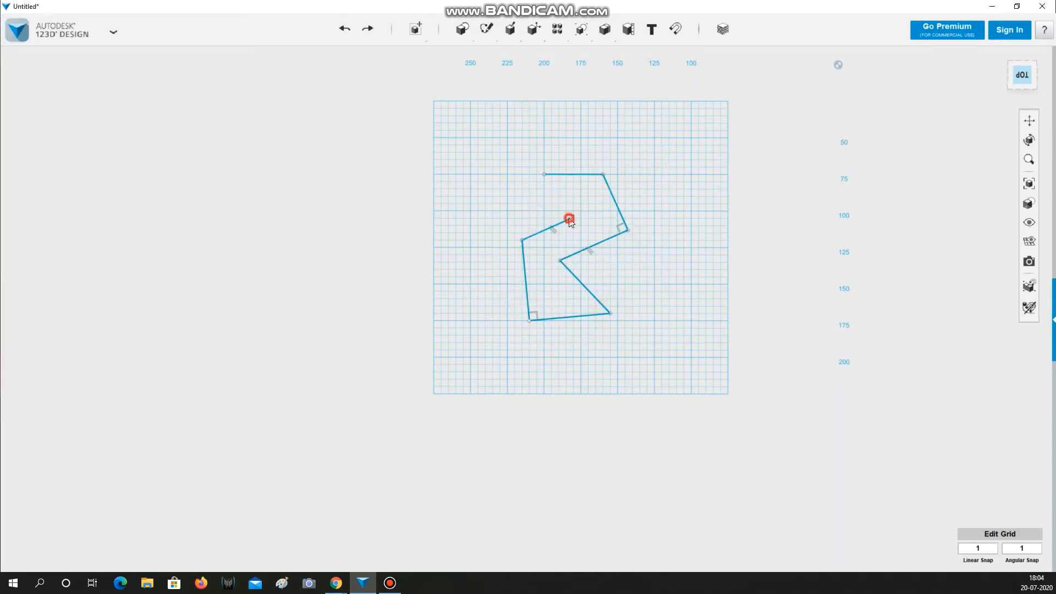
- Add a final segment about 33 mm long ending just short of the polyline's start point, leaving a small gap, and finish the polyline
{"action": "scroll", "coordinate": [543, 177], "scroll_direction": "up", "scroll_amount": 4}
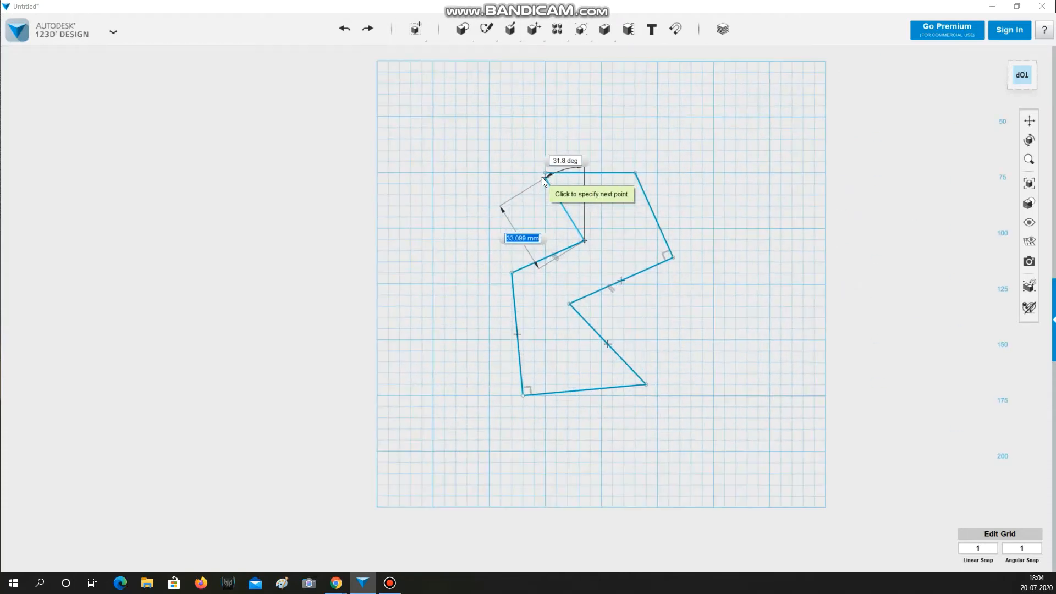
{"action": "scroll", "coordinate": [542, 178], "scroll_direction": "up", "scroll_amount": 2}
{"action": "scroll", "coordinate": [543, 177], "scroll_direction": "up", "scroll_amount": 2}
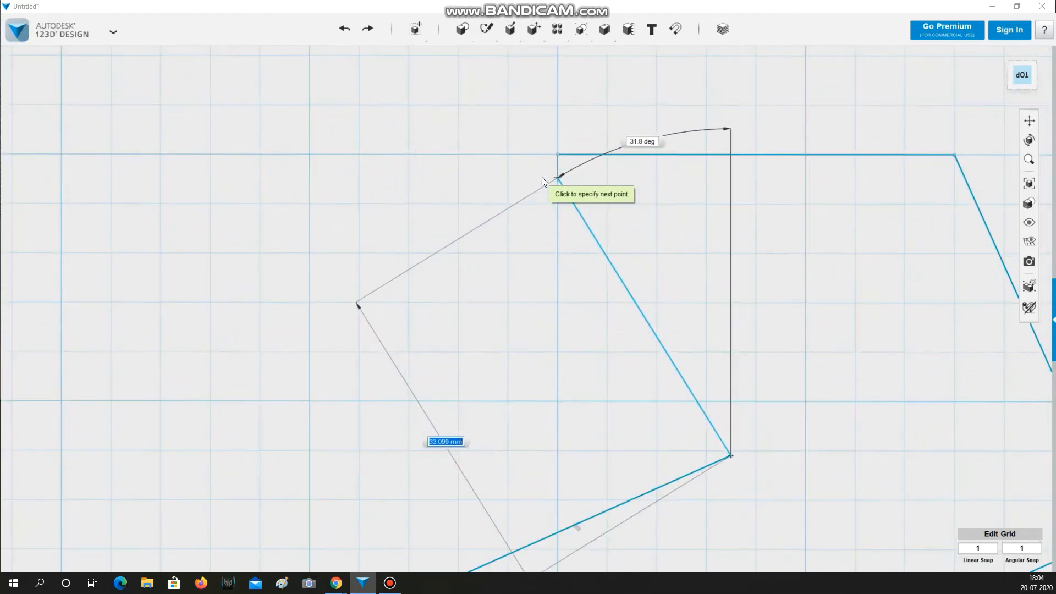
{"action": "left_click", "coordinate": [560, 180]}
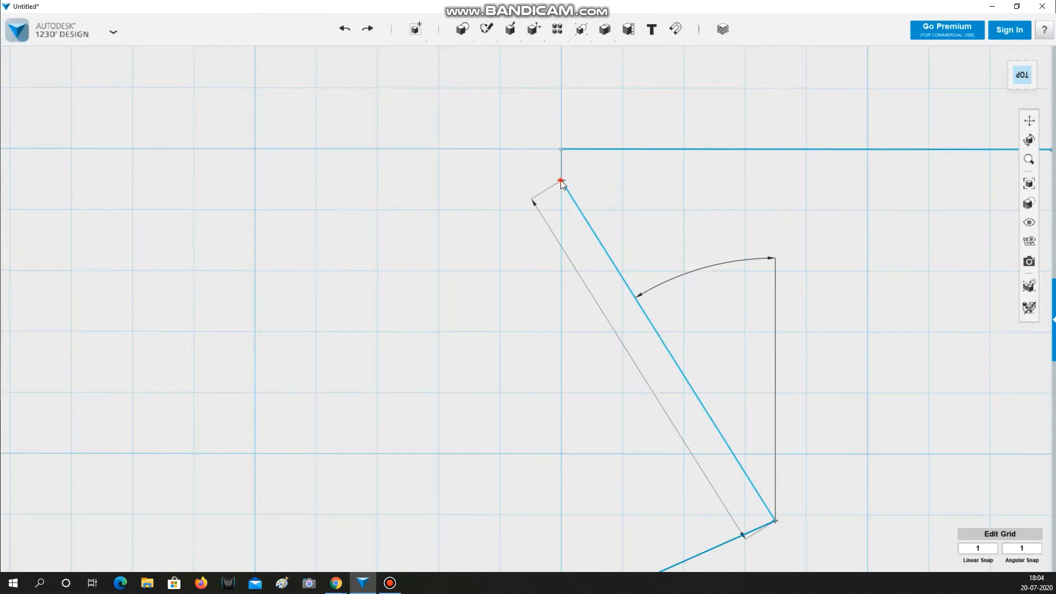
{"action": "key", "text": "Escape"}
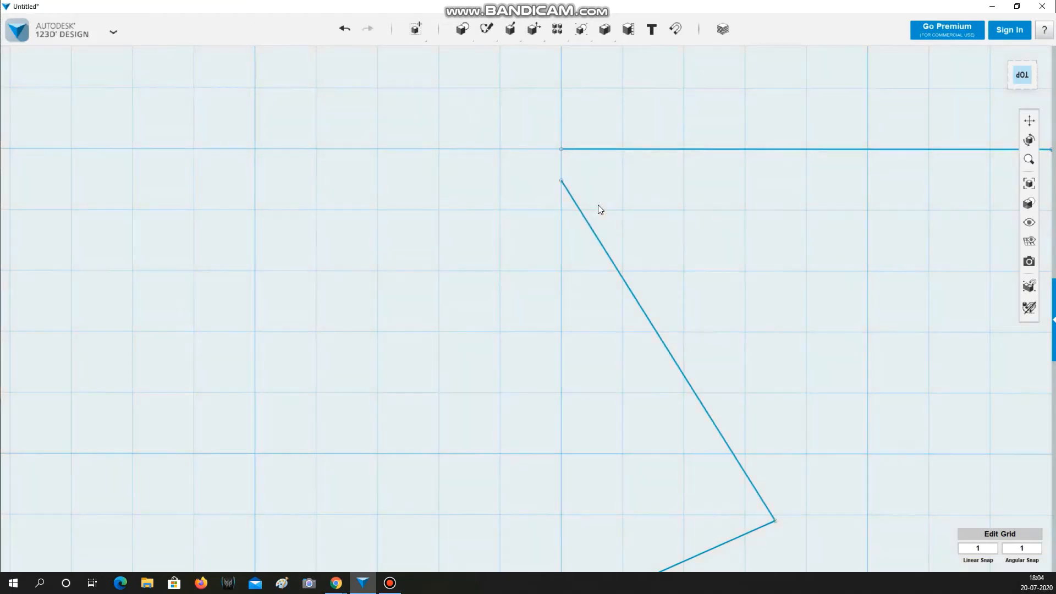
- Close the polyline outline by moving the loose end of its last segment onto the start point
{"action": "scroll", "coordinate": [595, 206], "scroll_direction": "down", "scroll_amount": 5}
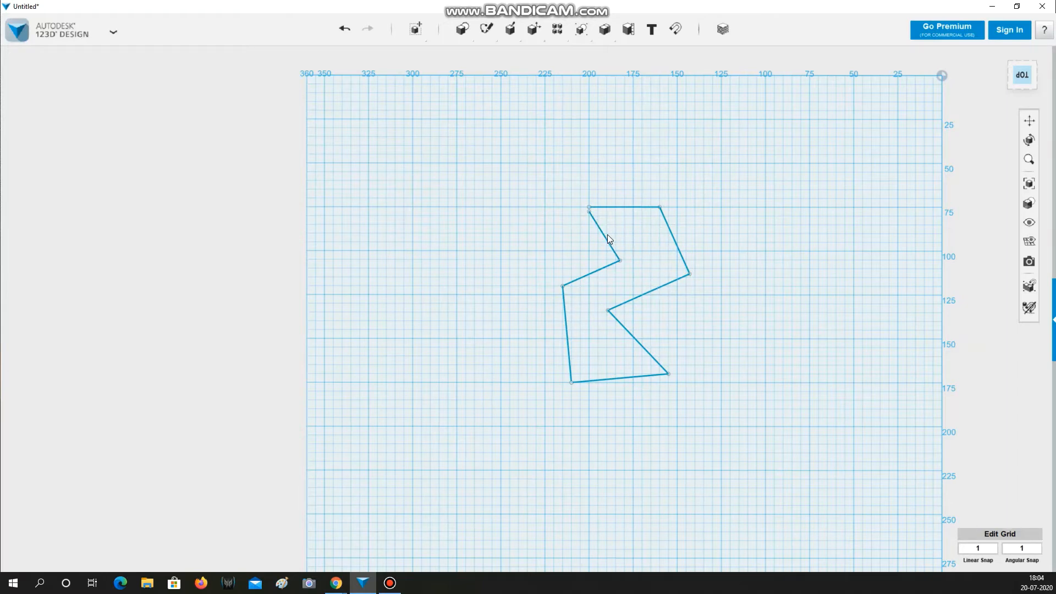
{"action": "scroll", "coordinate": [608, 234], "scroll_direction": "up", "scroll_amount": 10}
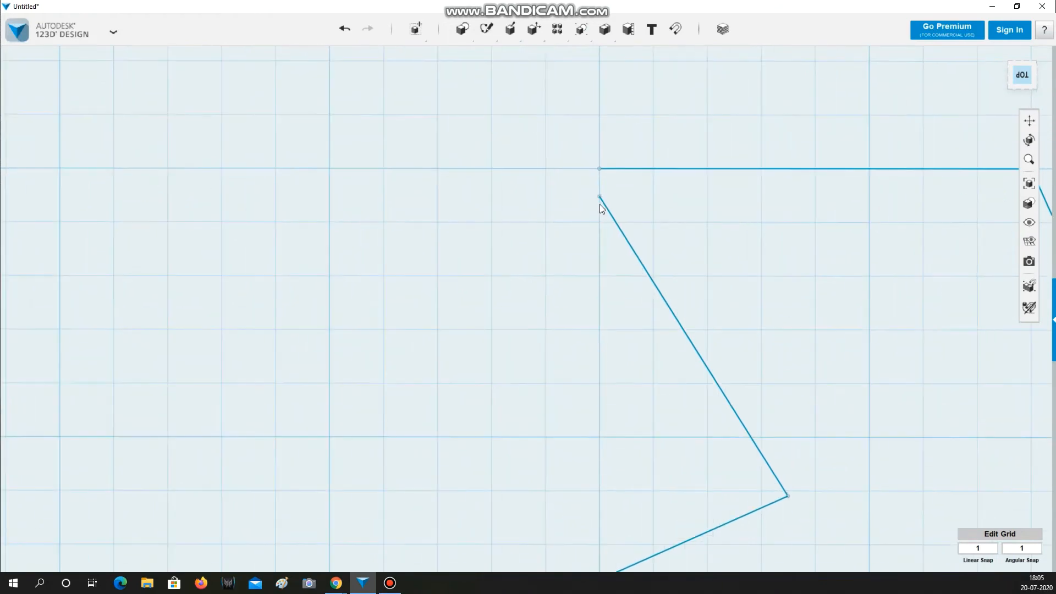
{"action": "left_click_drag", "start_coordinate": [600, 196], "coordinate": [600, 168]}
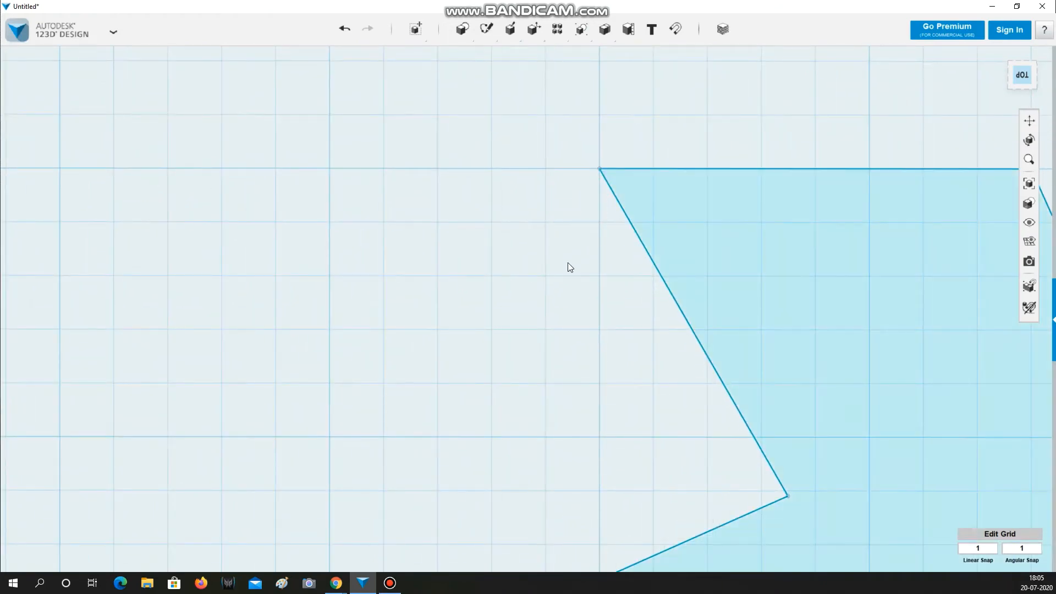
{"action": "scroll", "coordinate": [568, 262], "scroll_direction": "down", "scroll_amount": 5}
{"action": "scroll", "coordinate": [656, 369], "scroll_direction": "down", "scroll_amount": 3}
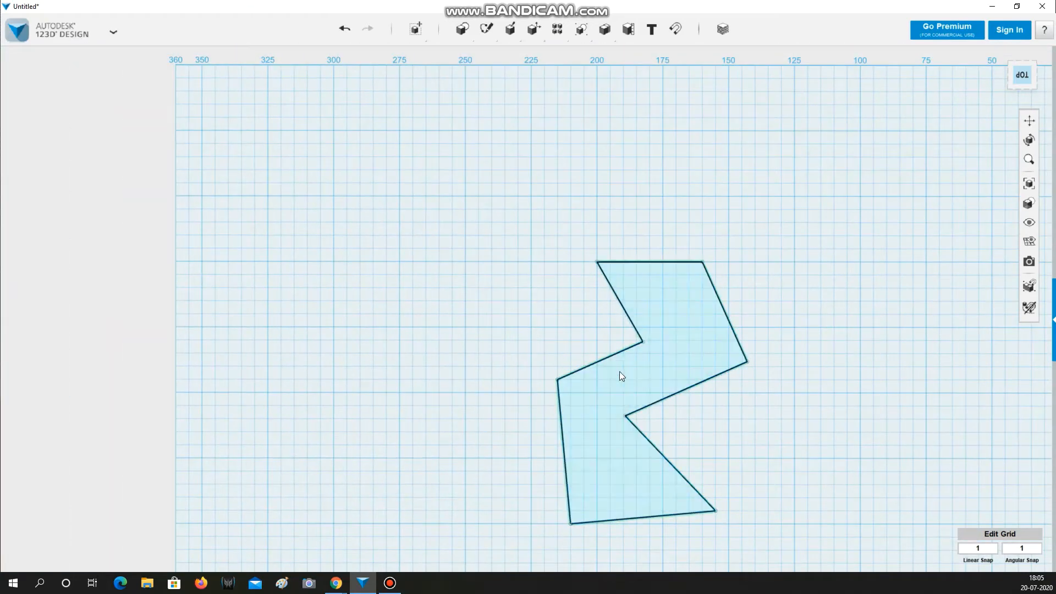
- Extrude the closed irregular polyline profile upward into a solid and look at it from above
{"action": "middle_click_drag", "start_coordinate": [757, 416], "coordinate": [721, 335]}
{"action": "scroll", "coordinate": [577, 203], "scroll_direction": "down", "scroll_amount": 2}
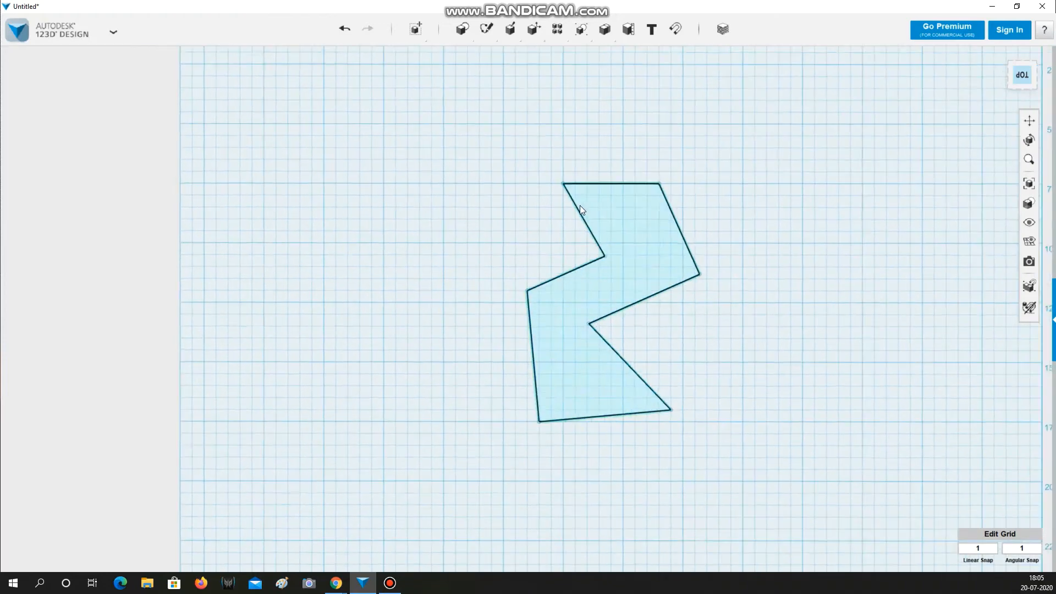
{"action": "scroll", "coordinate": [568, 191], "scroll_direction": "up", "scroll_amount": 5}
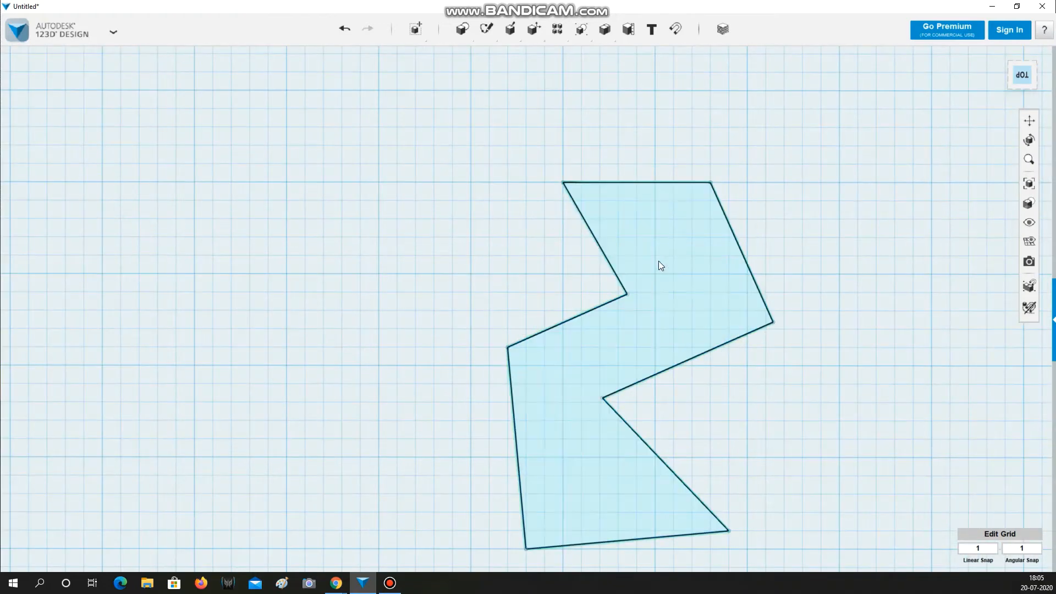
{"action": "middle_click_drag", "start_coordinate": [858, 431], "coordinate": [768, 332]}
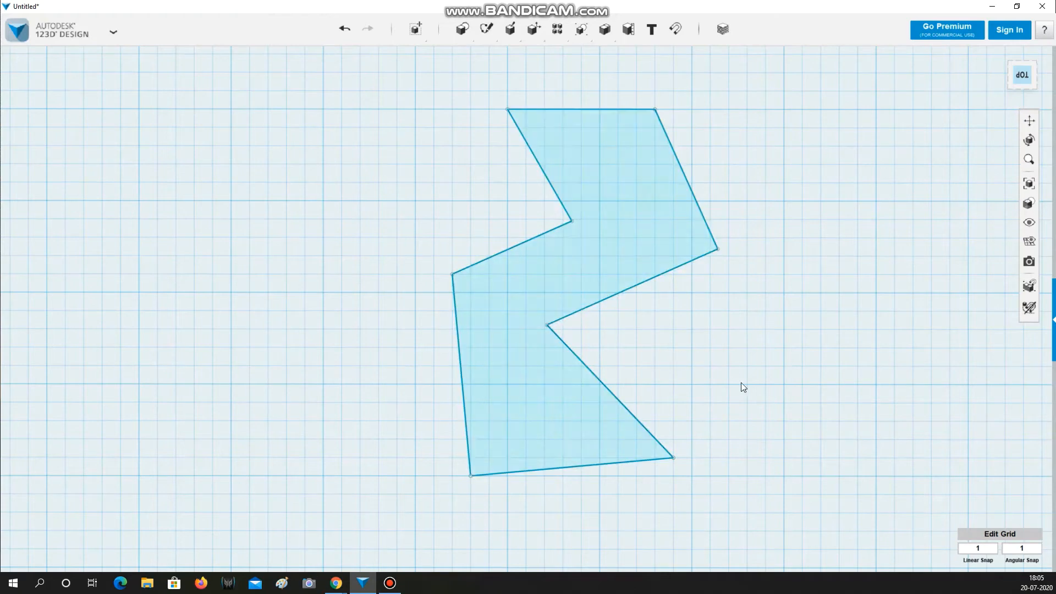
{"action": "mouse_move", "coordinate": [510, 32]}
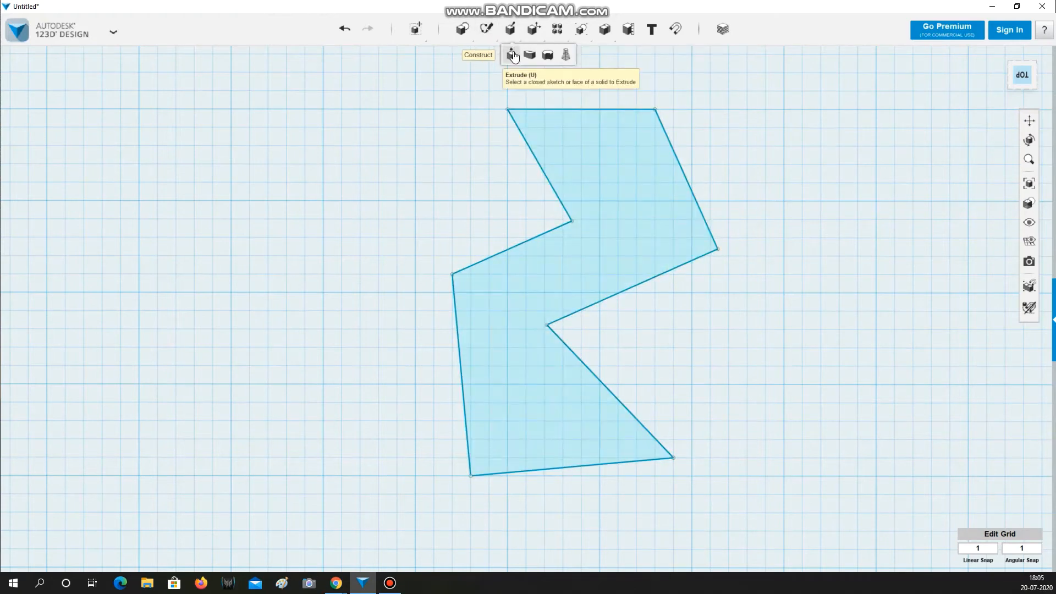
{"action": "left_click", "coordinate": [513, 54]}
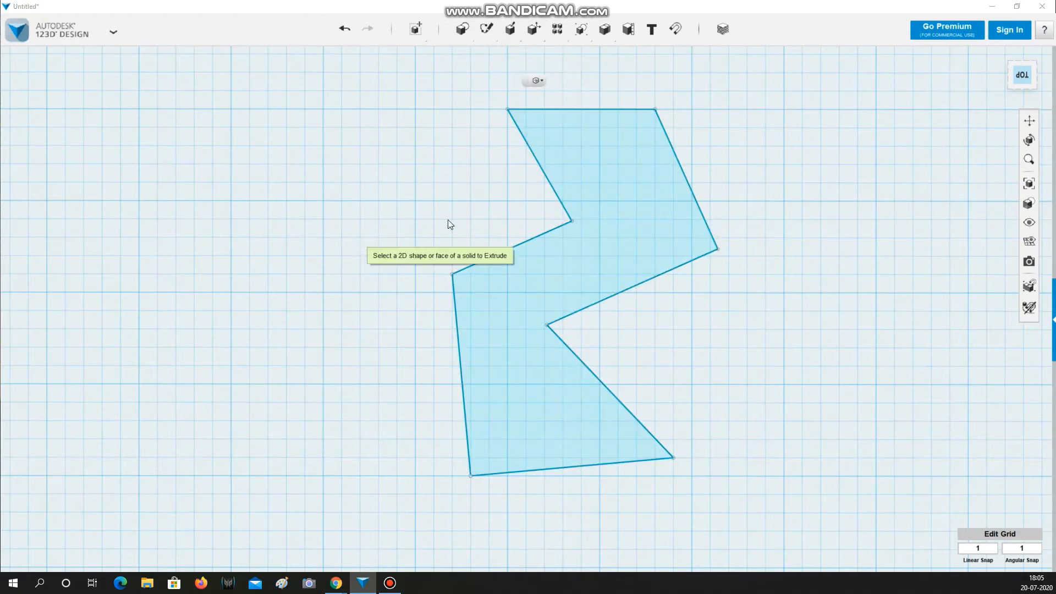
{"action": "left_click", "coordinate": [583, 233]}
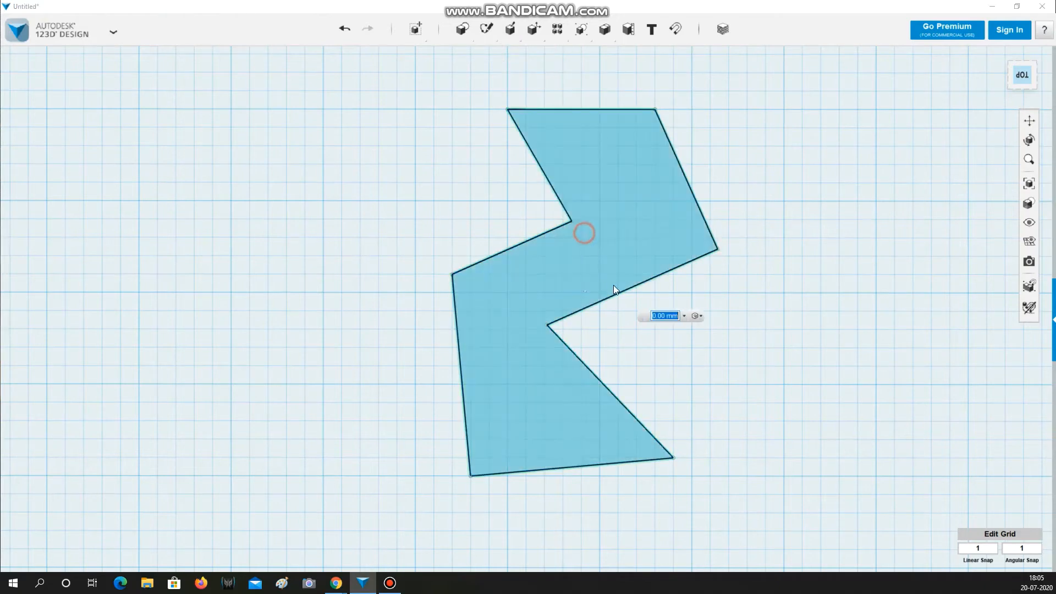
{"action": "right_click_drag", "start_coordinate": [626, 342], "coordinate": [630, 311]}
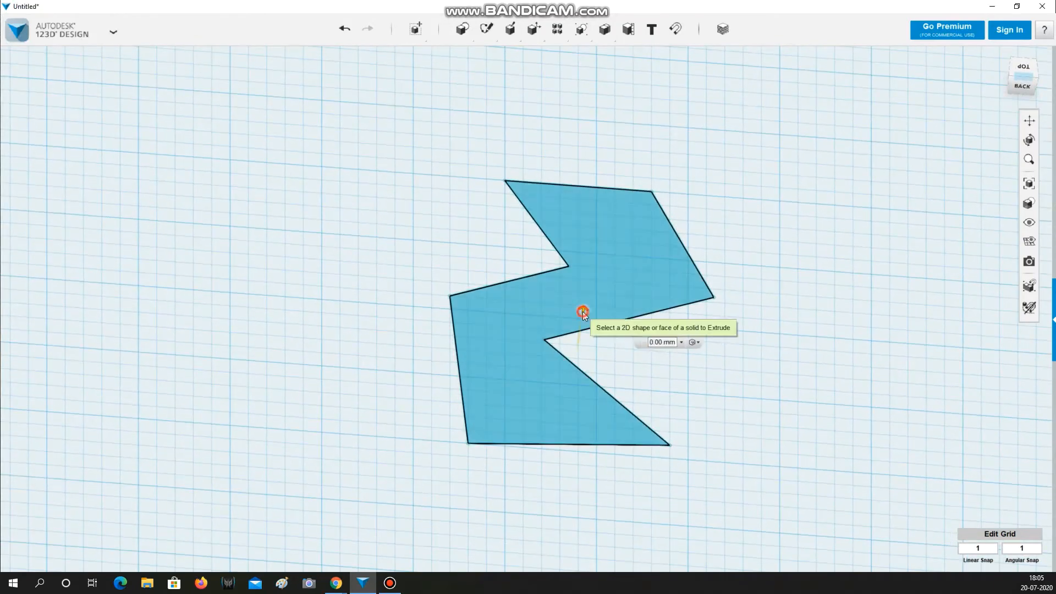
{"action": "left_click_drag", "start_coordinate": [583, 311], "coordinate": [598, 215]}
{"action": "left_click", "coordinate": [792, 186]}
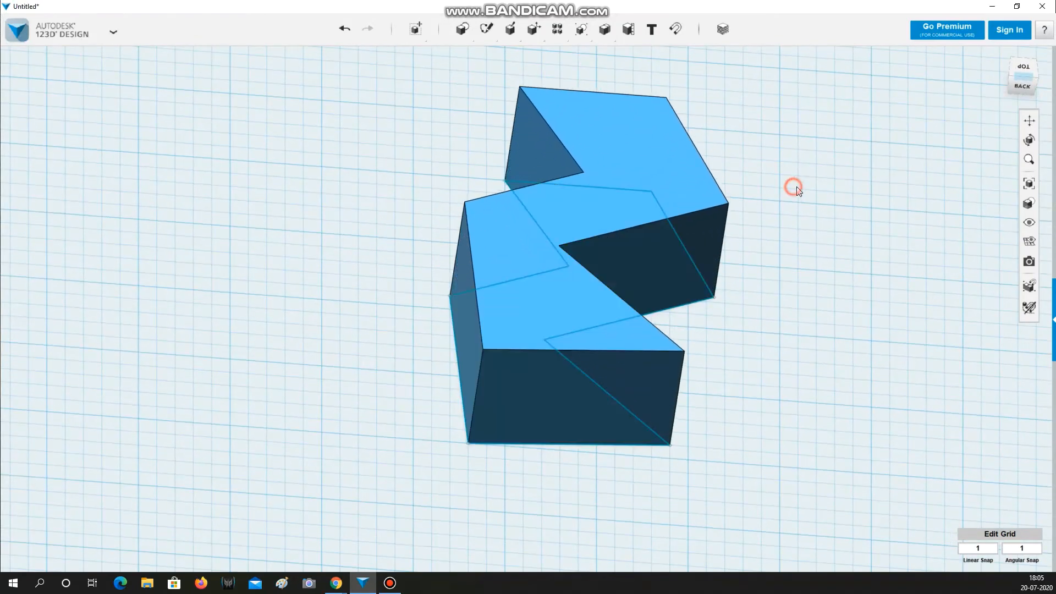
{"action": "right_click_drag", "start_coordinate": [798, 184], "coordinate": [763, 201]}
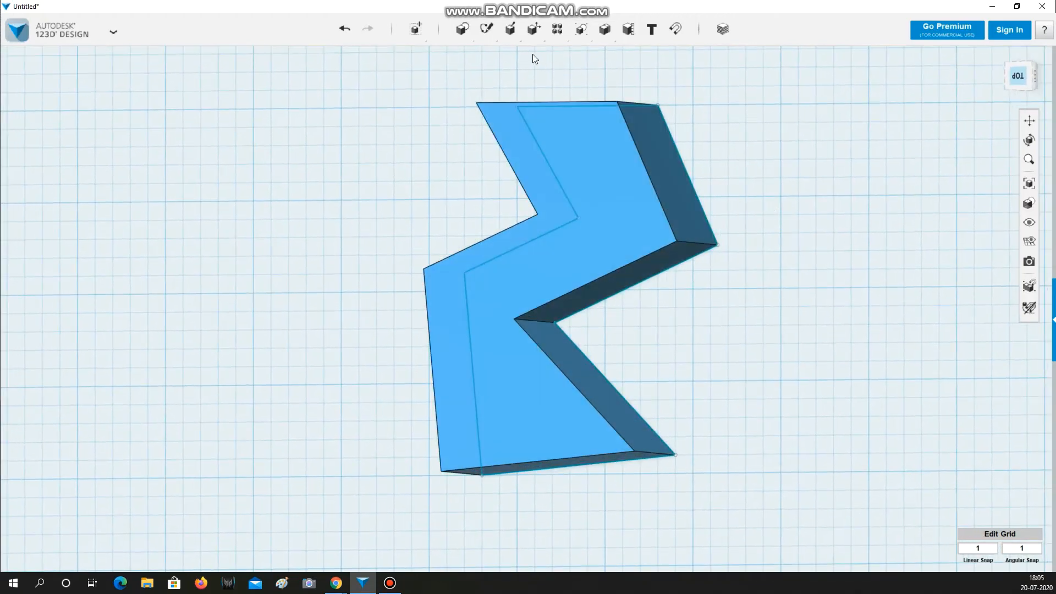
- Undo the extrusion, the closing of the gap and the polyline's final segment
{"action": "mouse_move", "coordinate": [510, 28]}
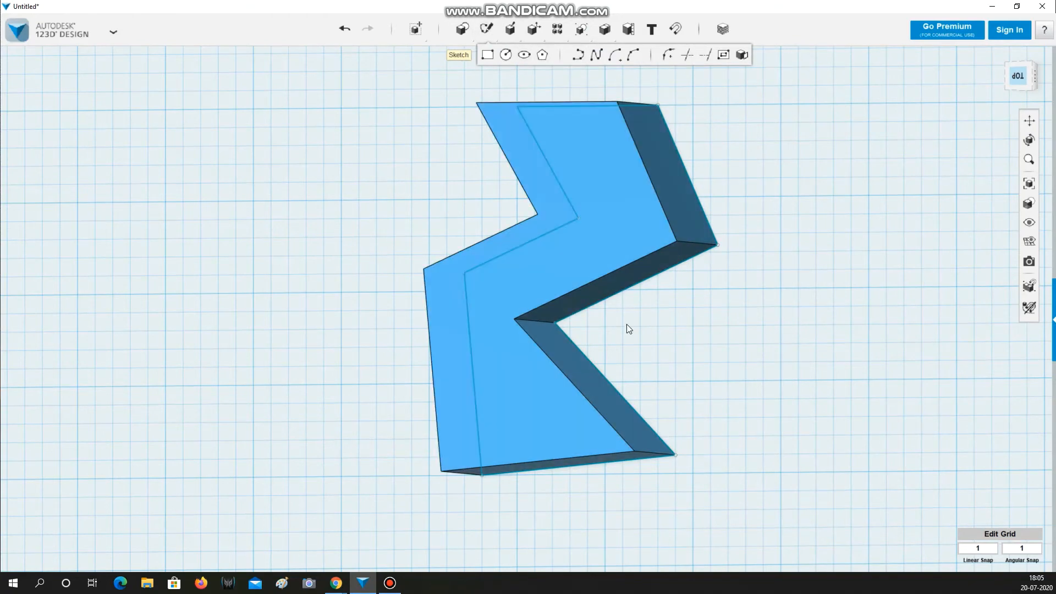
{"action": "key", "text": "ctrl+z"}
{"action": "key", "text": "ctrl+z"}
{"action": "key", "text": "ctrl+z"}
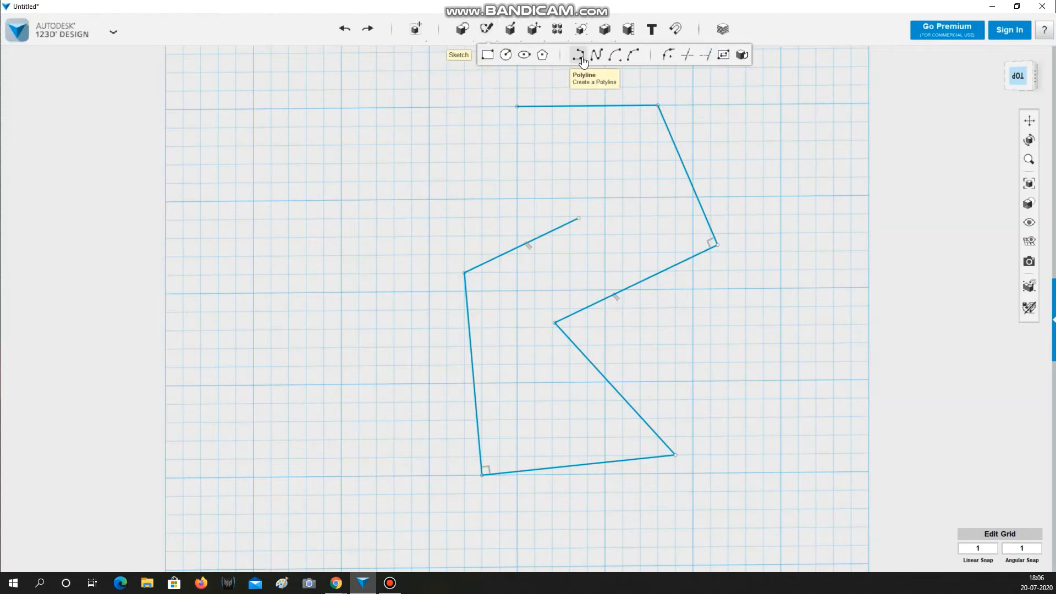
- Continue the polyline from its open end with a tangent arc that ends on the outline's start point
{"action": "left_click", "coordinate": [578, 55]}
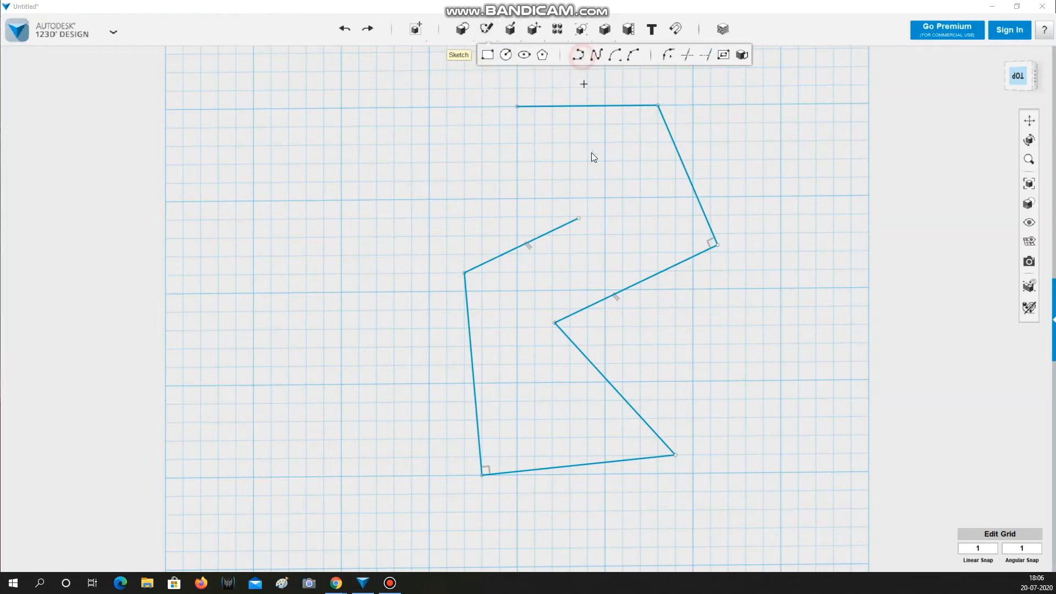
{"action": "left_click", "coordinate": [579, 216]}
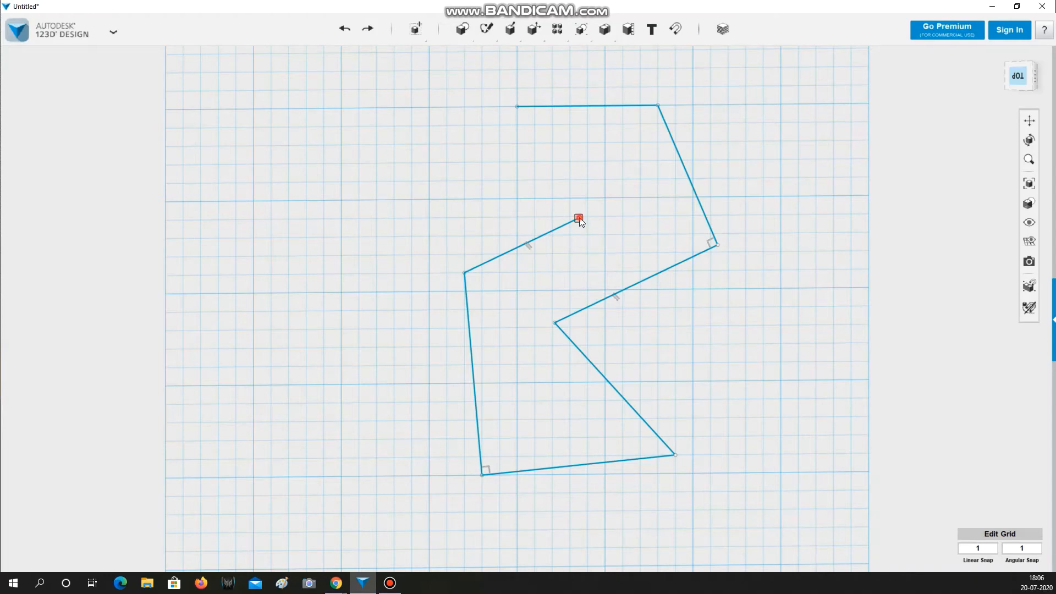
{"action": "left_click", "coordinate": [518, 105]}
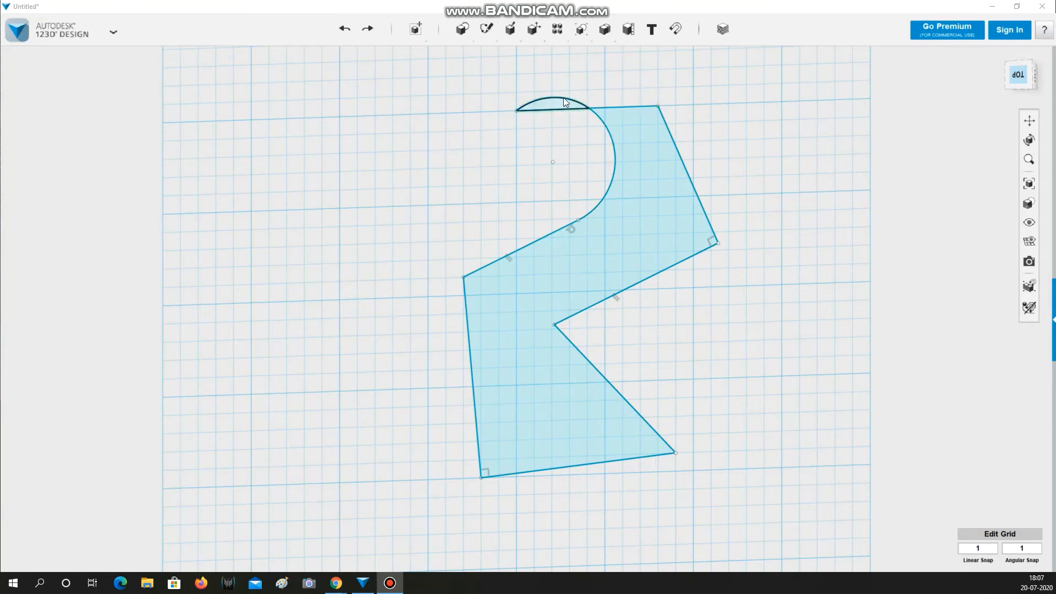
- Trim the horizontal segment and the arc back to where they cross, removing the small overhanging region, and finish the sketch
{"action": "mouse_move", "coordinate": [481, 40]}
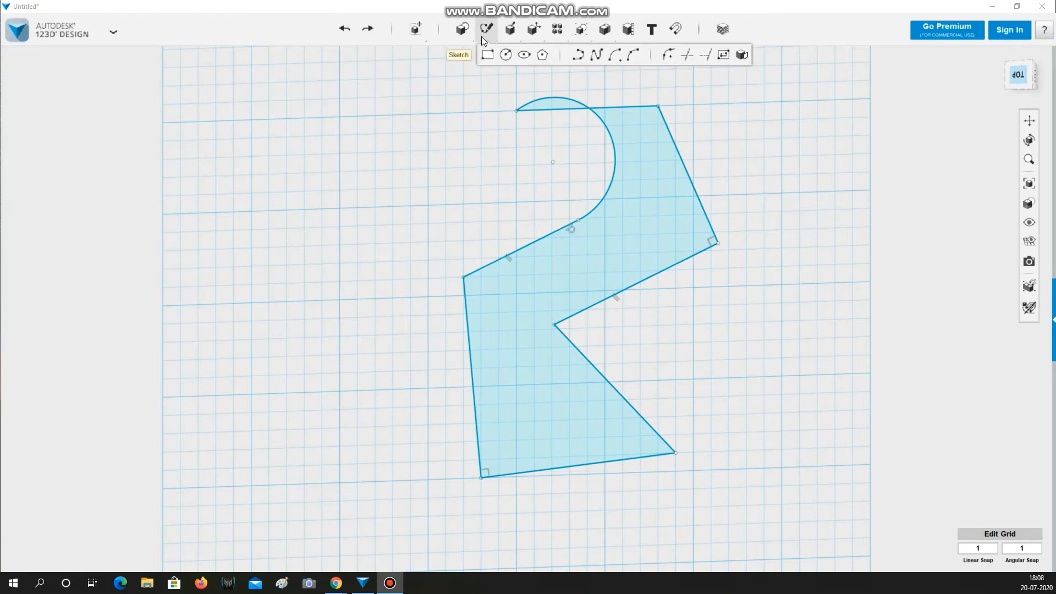
{"action": "left_click", "coordinate": [686, 59]}
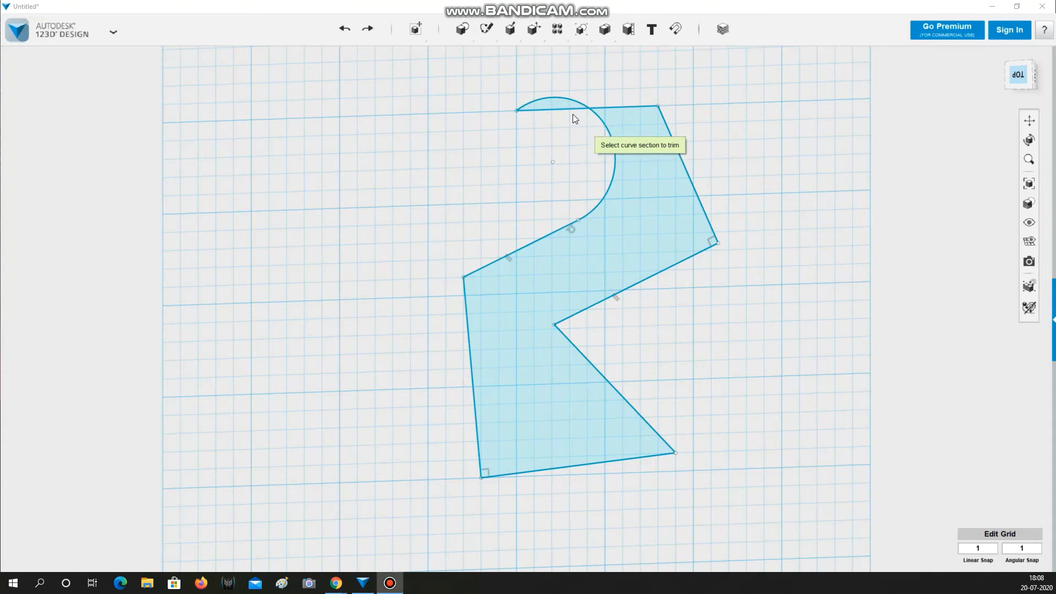
{"action": "left_click", "coordinate": [540, 110]}
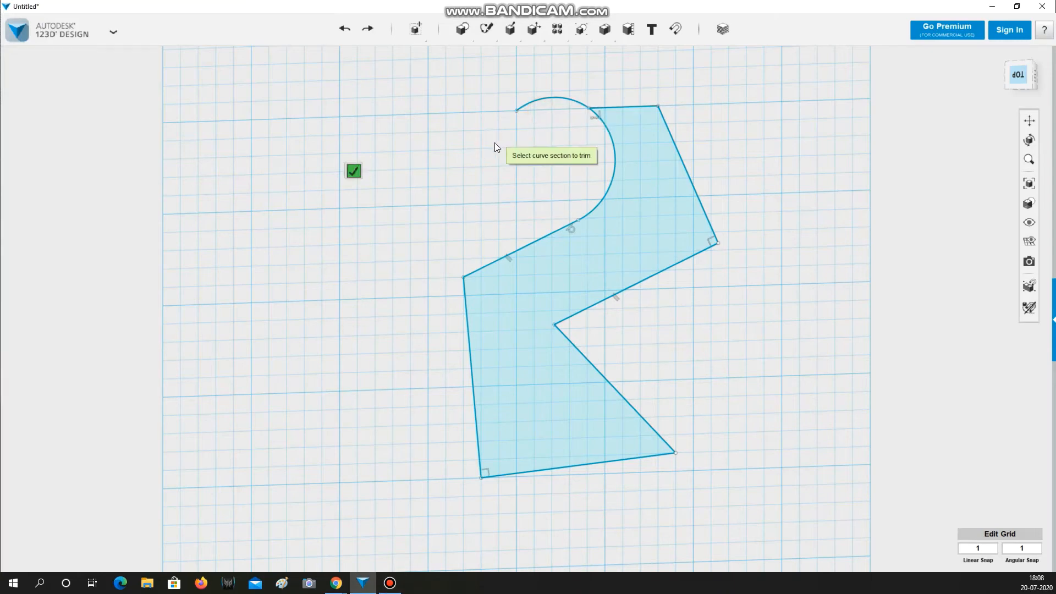
{"action": "left_click", "coordinate": [552, 99]}
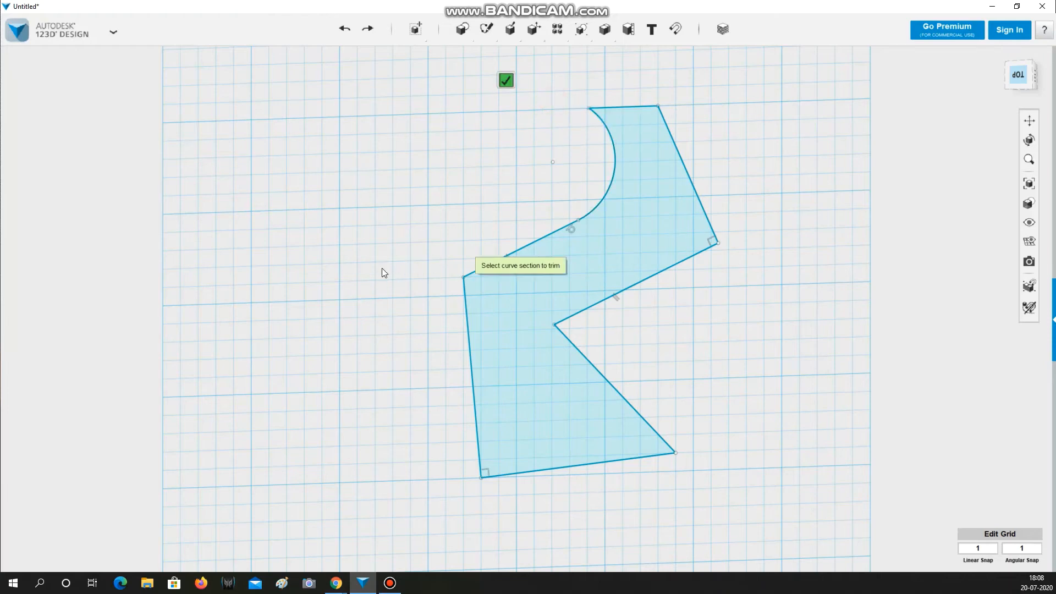
{"action": "left_click", "coordinate": [505, 81]}
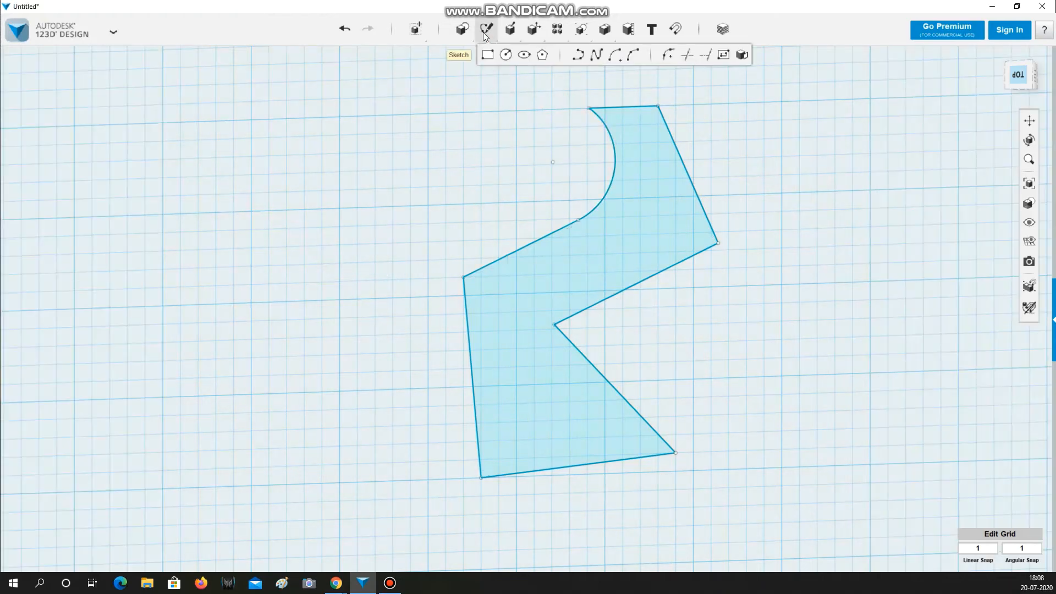
- Extrude the trimmed profile with the curved notch upward into a solid and inspect it from several angles
{"action": "mouse_move", "coordinate": [510, 34]}
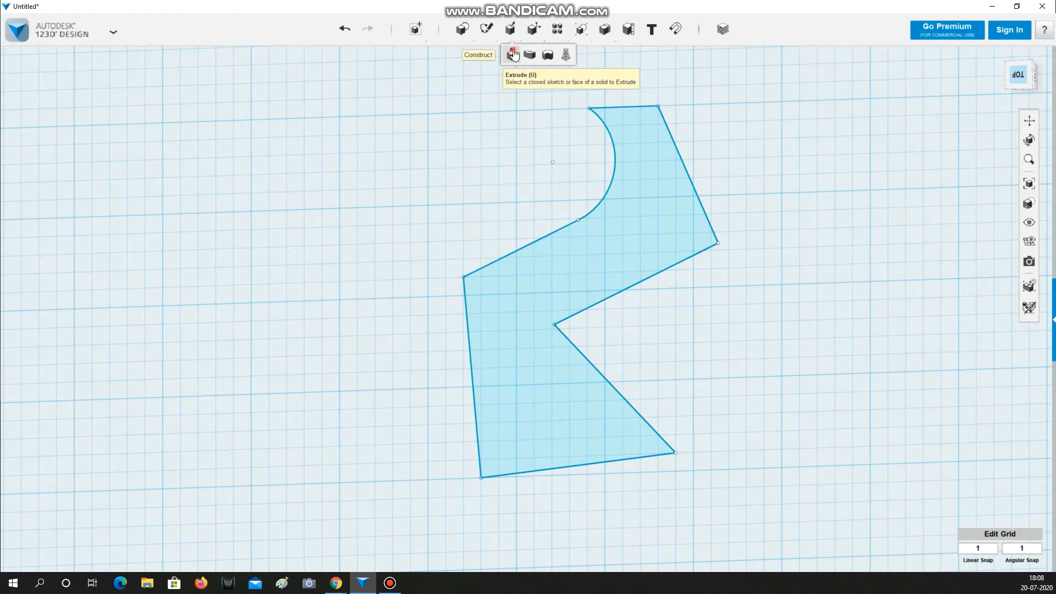
{"action": "left_click", "coordinate": [513, 54]}
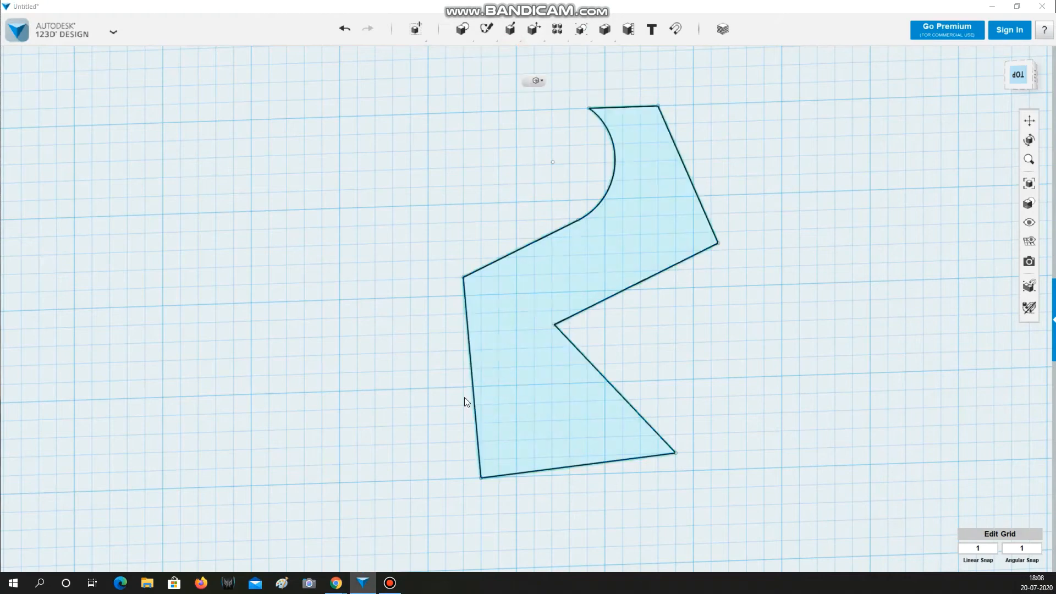
{"action": "left_click", "coordinate": [494, 340]}
{"action": "right_click_drag", "start_coordinate": [628, 368], "coordinate": [587, 293]}
{"action": "left_click_drag", "start_coordinate": [575, 272], "coordinate": [454, 206]}
{"action": "left_click", "coordinate": [696, 330]}
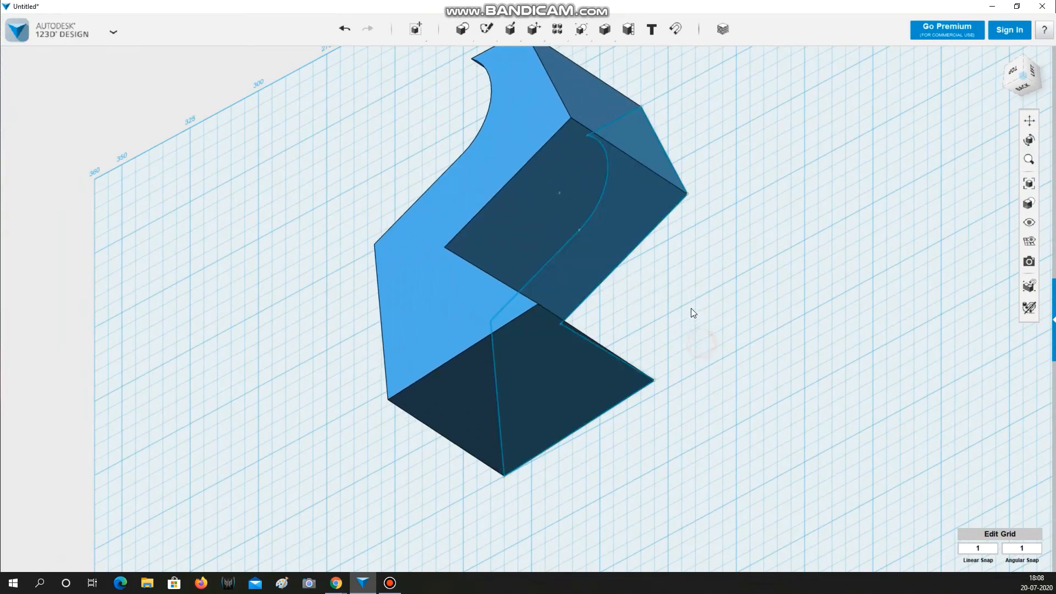
{"action": "mouse_move", "coordinate": [691, 311]}
{"action": "right_mouse_down"}
{"action": "mouse_move", "coordinate": [759, 347]}
{"action": "mouse_move", "coordinate": [729, 332]}
{"action": "mouse_move", "coordinate": [766, 330]}
{"action": "mouse_move", "coordinate": [719, 328]}
{"action": "mouse_move", "coordinate": [748, 350]}
{"action": "mouse_move", "coordinate": [724, 347]}
{"action": "mouse_move", "coordinate": [728, 330]}
{"action": "mouse_move", "coordinate": [679, 328]}
{"action": "mouse_move", "coordinate": [691, 343]}
{"action": "mouse_move", "coordinate": [726, 335]}
{"action": "right_mouse_up"}
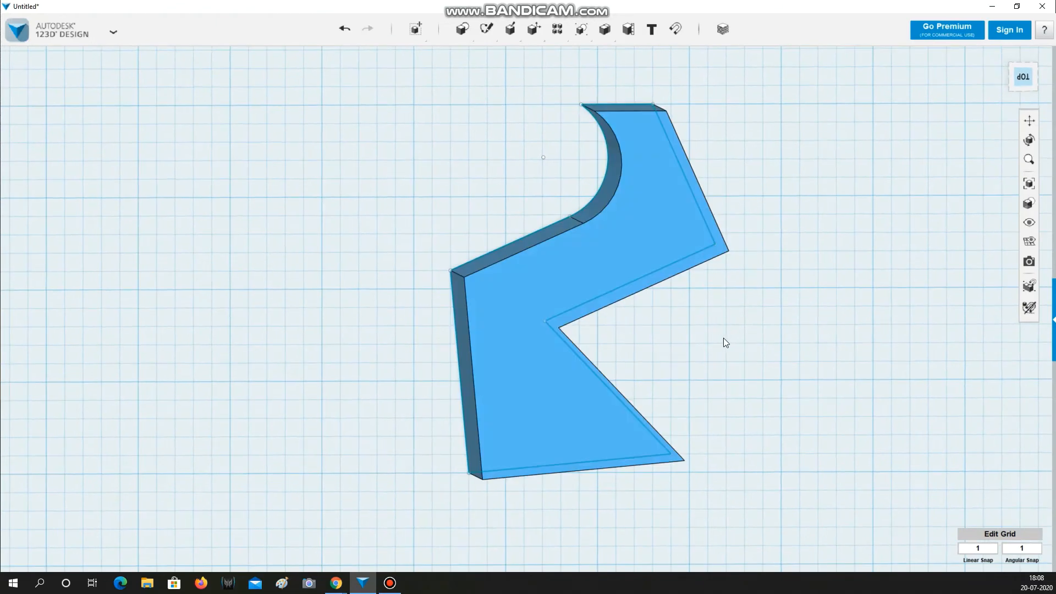
{"action": "mouse_move", "coordinate": [488, 32]}
{"action": "right_click_drag", "start_coordinate": [407, 183], "coordinate": [453, 185]}
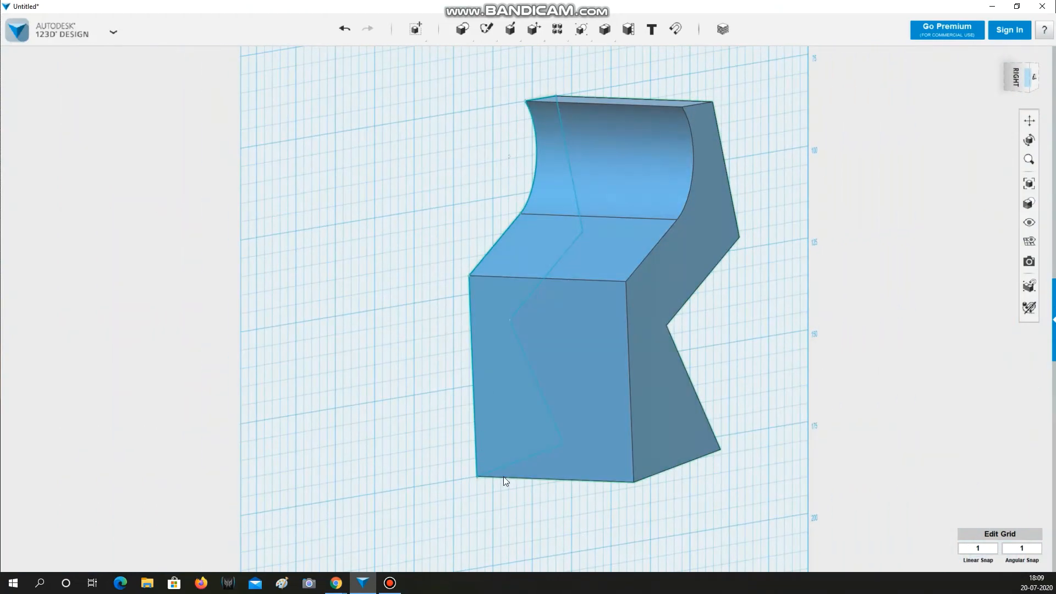
{"action": "right_click_drag", "start_coordinate": [420, 290], "coordinate": [387, 286]}
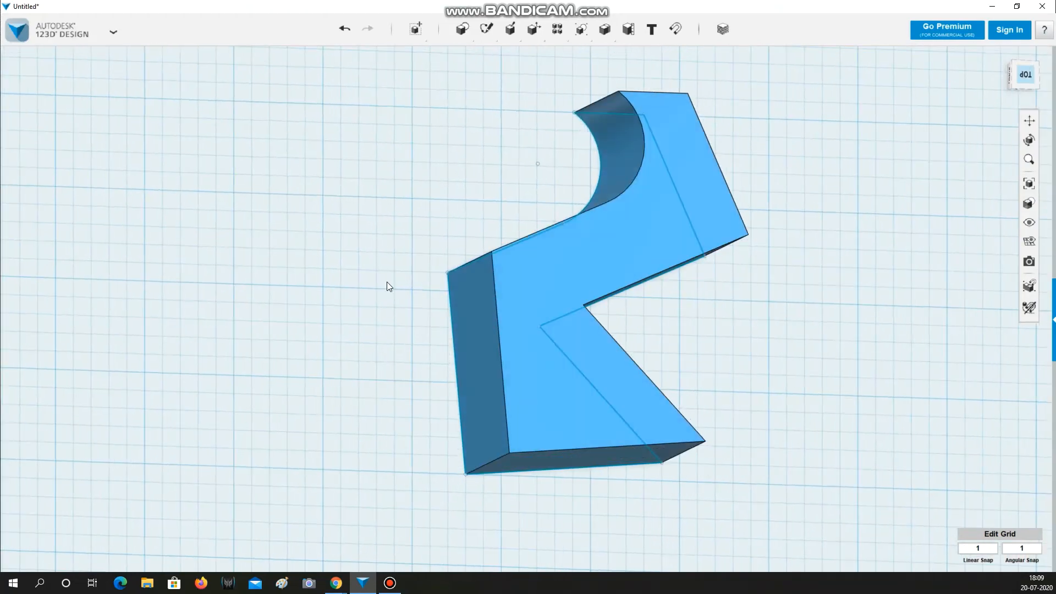
- Rotate the extruded solid by -90 degrees about the axis perpendicular to the left view
{"action": "left_click", "coordinate": [573, 272]}
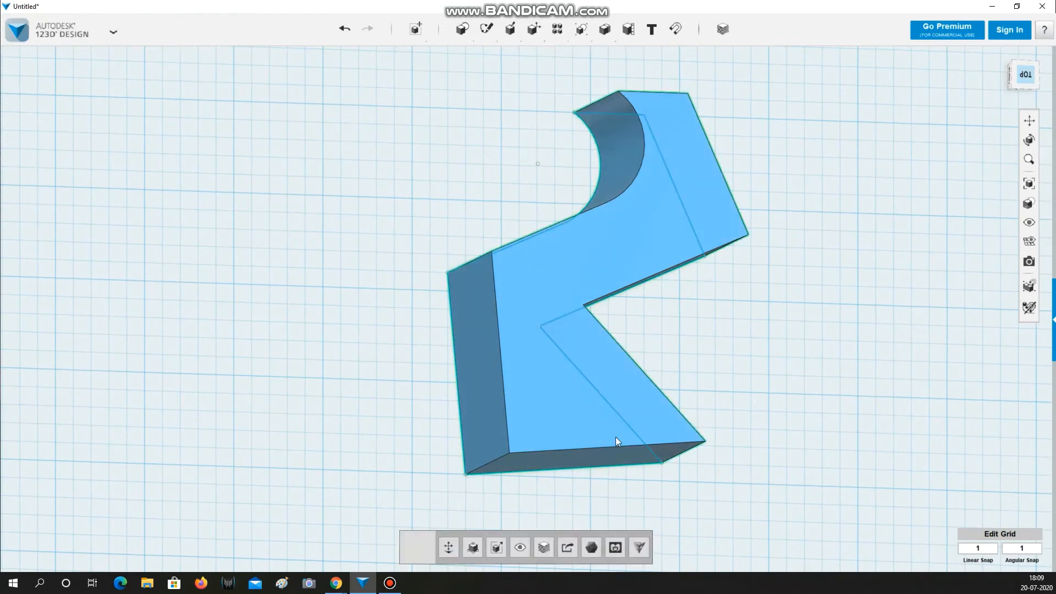
{"action": "left_click", "coordinate": [450, 546]}
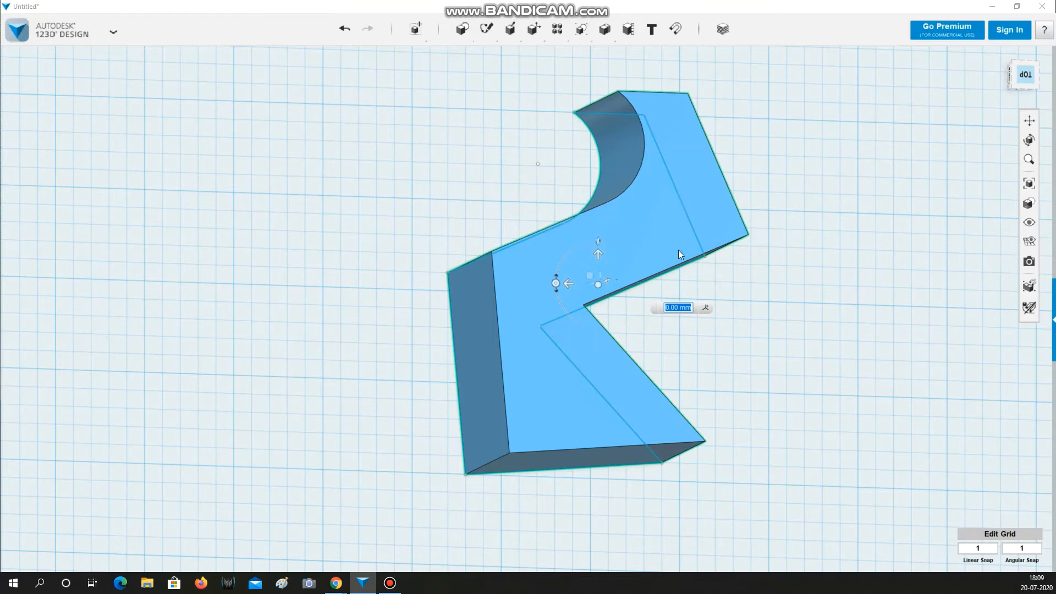
{"action": "right_click_drag", "start_coordinate": [802, 271], "coordinate": [757, 264]}
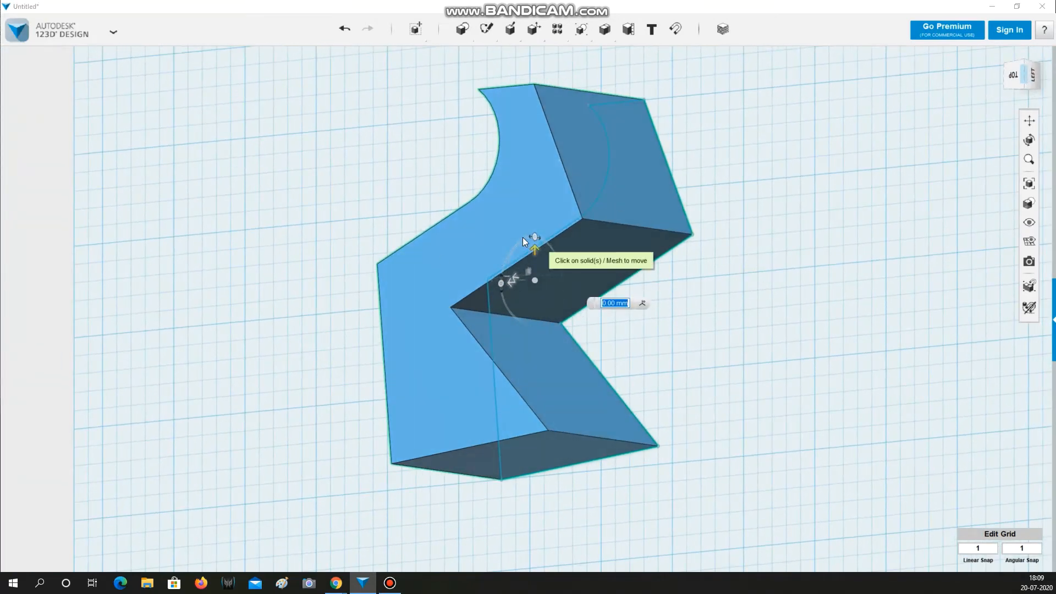
{"action": "mouse_move", "coordinate": [768, 345]}
{"action": "right_mouse_down"}
{"action": "mouse_move", "coordinate": [747, 335]}
{"action": "mouse_move", "coordinate": [804, 356]}
{"action": "mouse_move", "coordinate": [790, 342]}
{"action": "mouse_move", "coordinate": [755, 337]}
{"action": "right_mouse_up"}
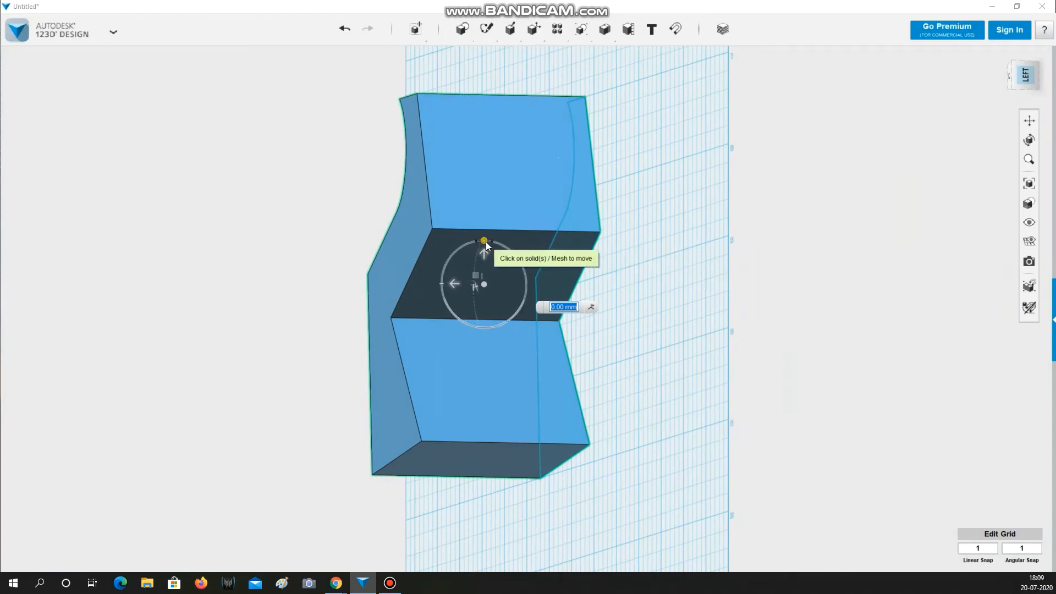
{"action": "left_click_drag", "start_coordinate": [486, 245], "coordinate": [452, 285]}
{"action": "left_click_drag", "start_coordinate": [582, 307], "coordinate": [572, 307]}
{"action": "double_click", "coordinate": [573, 307]}
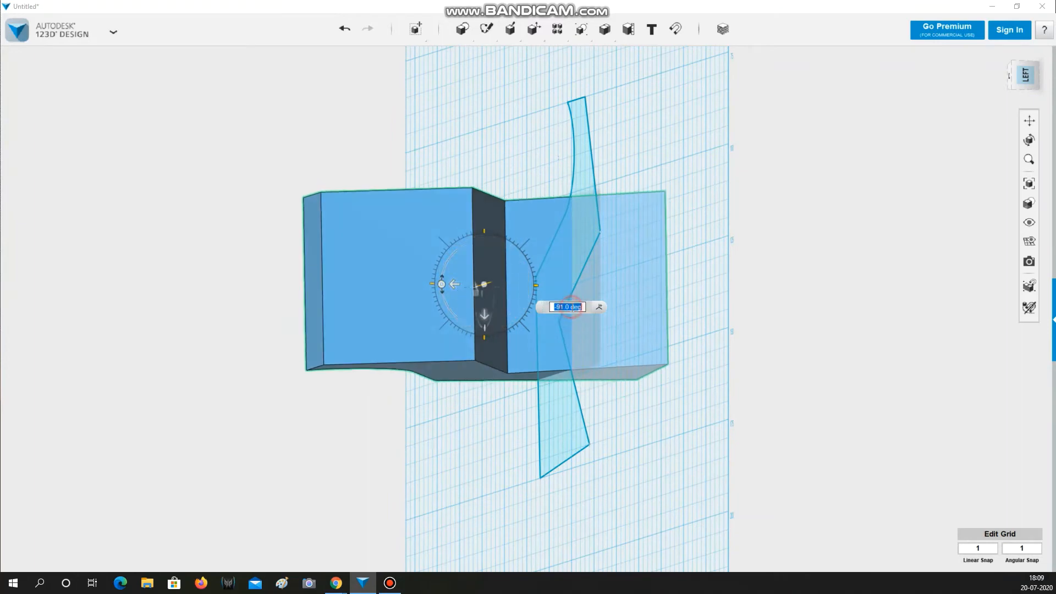
{"action": "type", "text": "-90"}
{"action": "key", "text": "Return"}
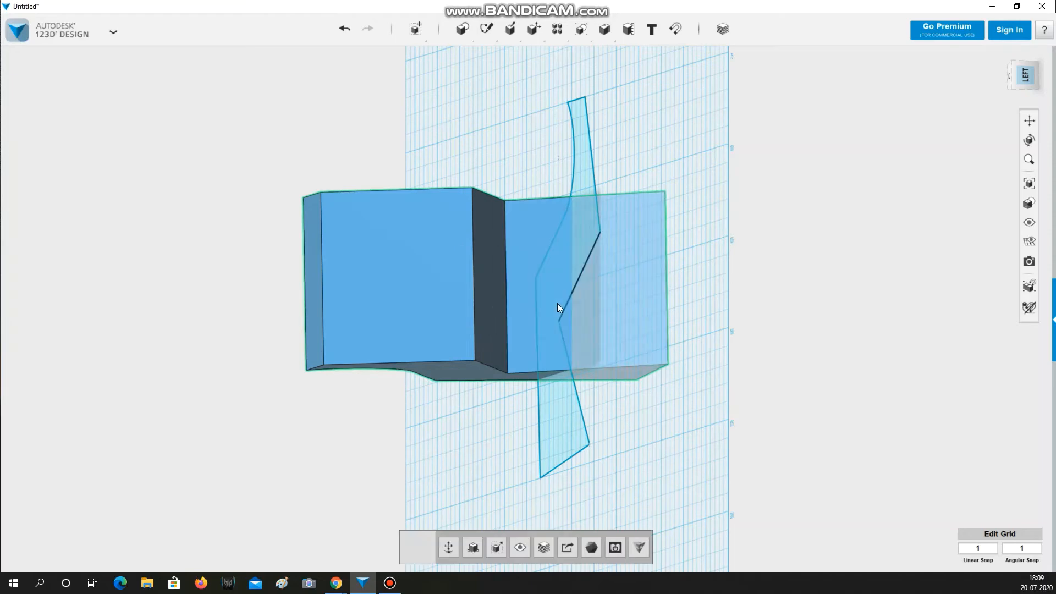
- Move the rotated solid 46 mm straight up so it sits above the grid, and check its position from the back view
{"action": "right_click_drag", "start_coordinate": [665, 437], "coordinate": [689, 401]}
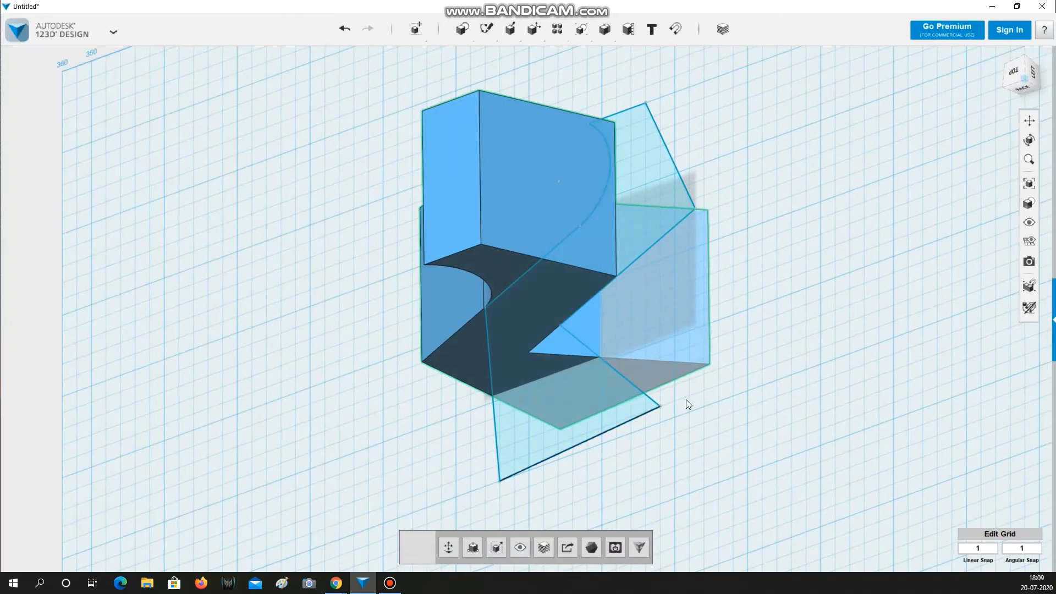
{"action": "scroll", "coordinate": [750, 390], "scroll_direction": "up", "scroll_amount": 2}
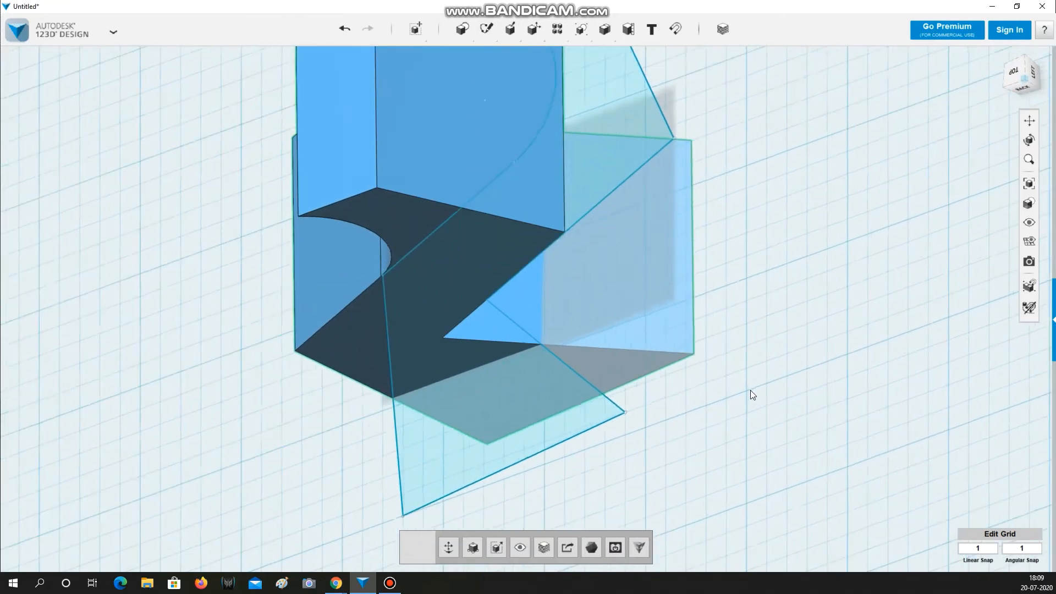
{"action": "scroll", "coordinate": [750, 390], "scroll_direction": "down", "scroll_amount": 5}
{"action": "scroll", "coordinate": [750, 390], "scroll_direction": "up", "scroll_amount": 2}
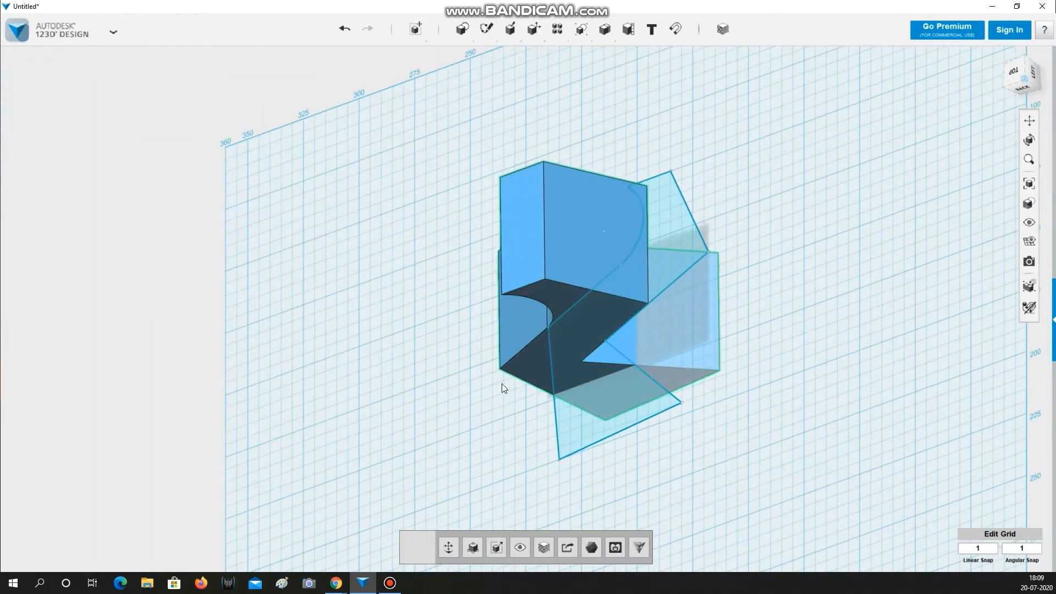
{"action": "left_click", "coordinate": [447, 549]}
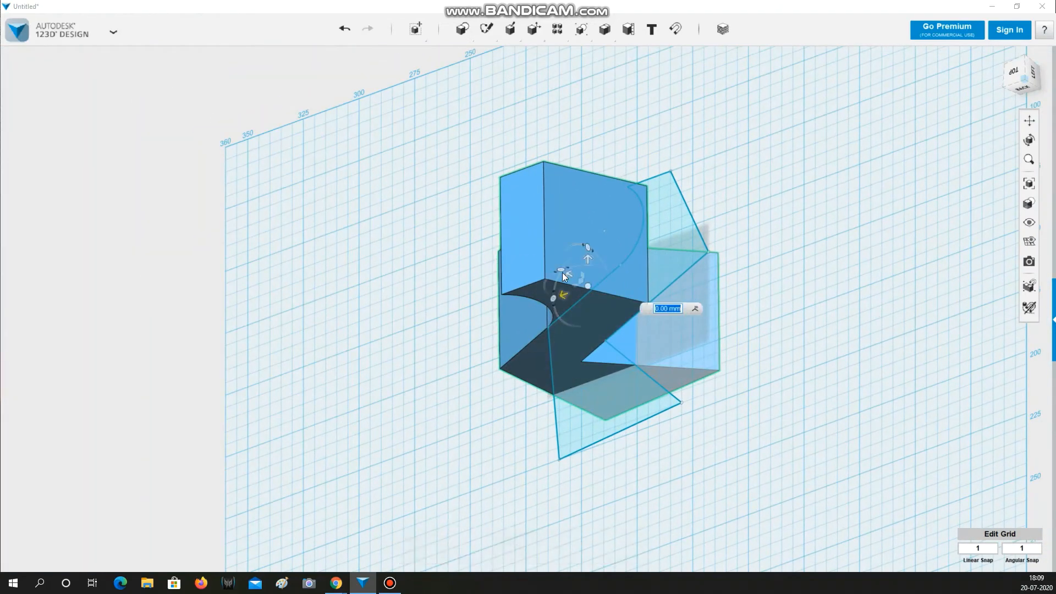
{"action": "left_click_drag", "start_coordinate": [553, 270], "coordinate": [475, 243]}
{"action": "right_click_drag", "start_coordinate": [864, 357], "coordinate": [985, 130]}
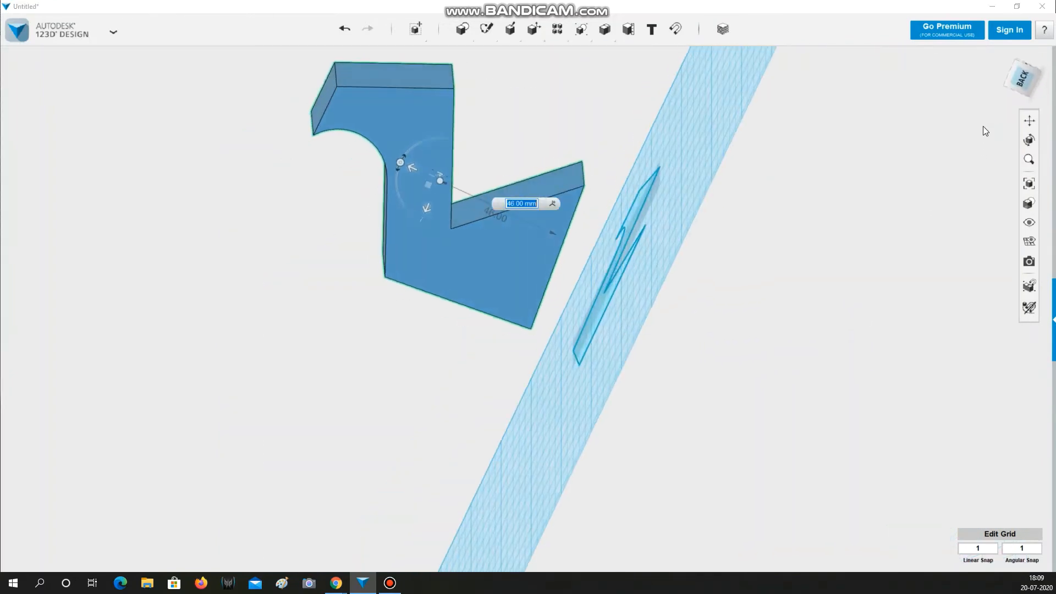
{"action": "left_click", "coordinate": [1025, 79]}
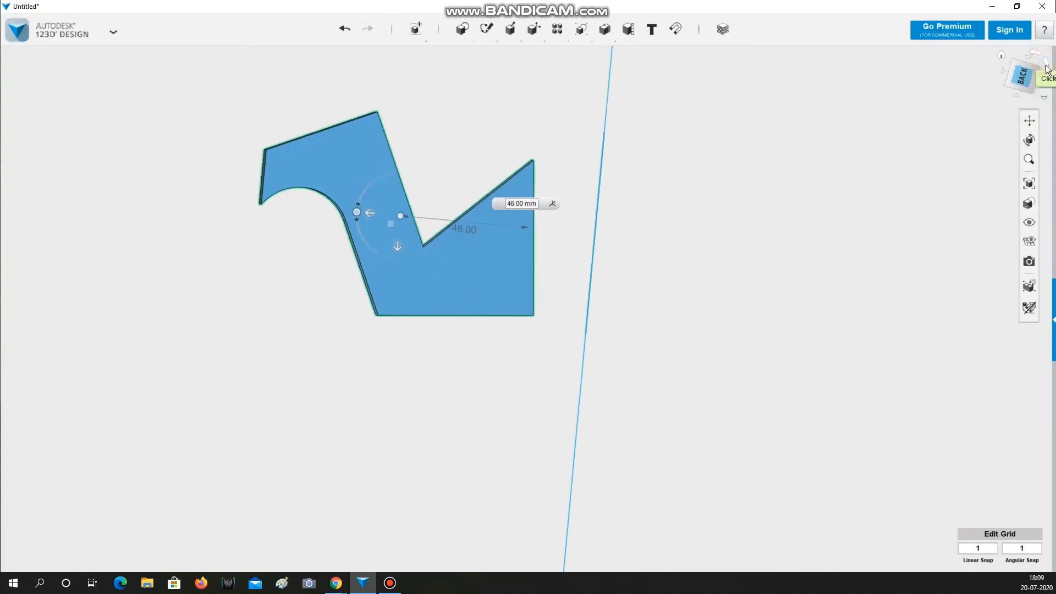
{"action": "scroll", "coordinate": [838, 263], "scroll_direction": "up", "scroll_amount": 2}
{"action": "scroll", "coordinate": [838, 262], "scroll_direction": "down", "scroll_amount": 3}
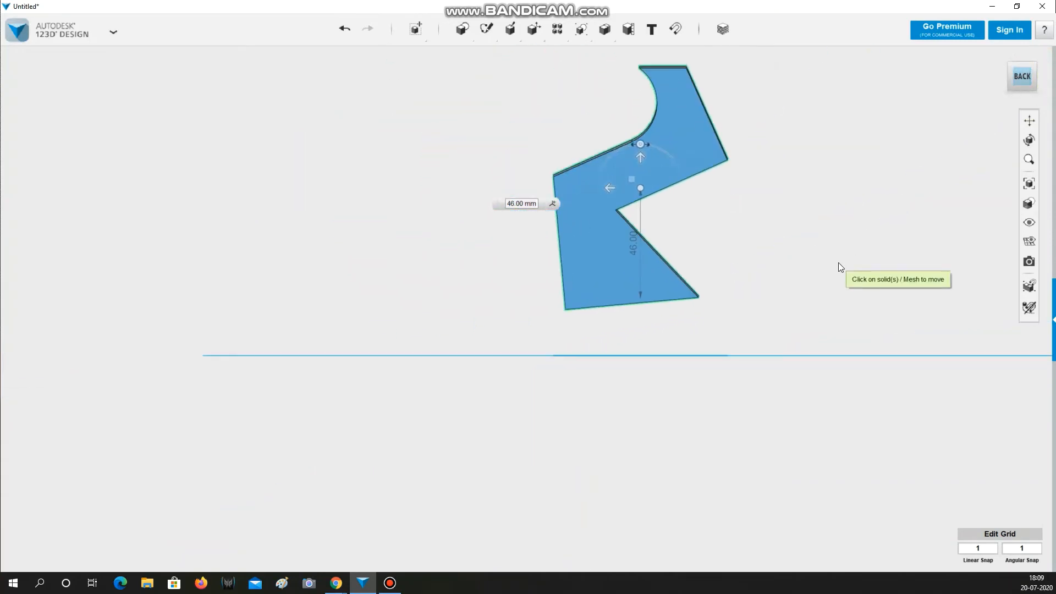
{"action": "mouse_move", "coordinate": [839, 262]}
{"action": "right_mouse_down"}
{"action": "mouse_move", "coordinate": [801, 275]}
{"action": "mouse_move", "coordinate": [726, 276]}
{"action": "right_mouse_up"}
- Delete the leftover sketch profile lying on the grid beneath the solid
{"action": "left_click", "coordinate": [427, 366]}
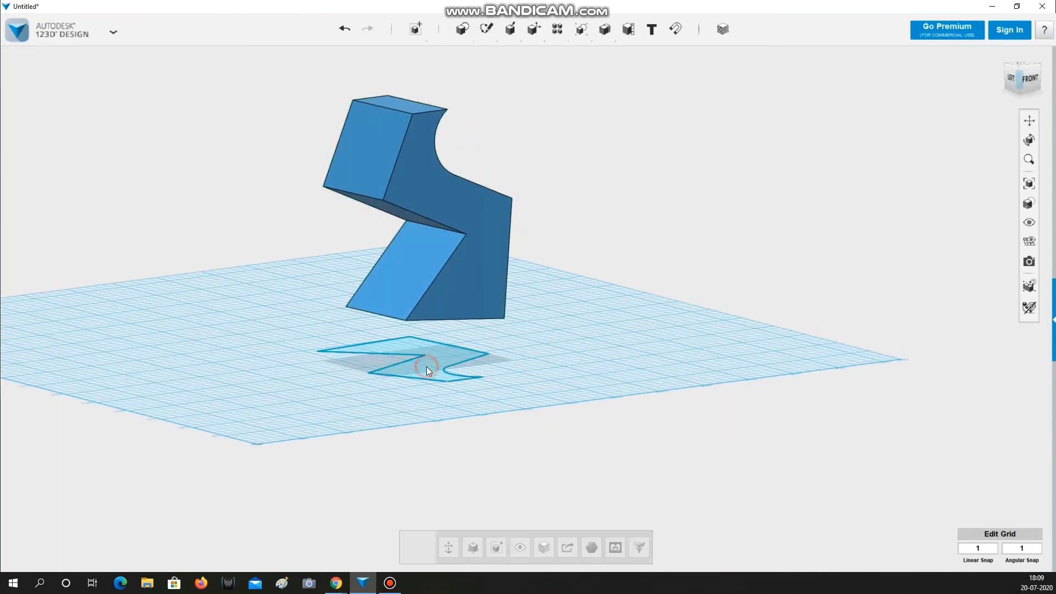
{"action": "left_click", "coordinate": [437, 365]}
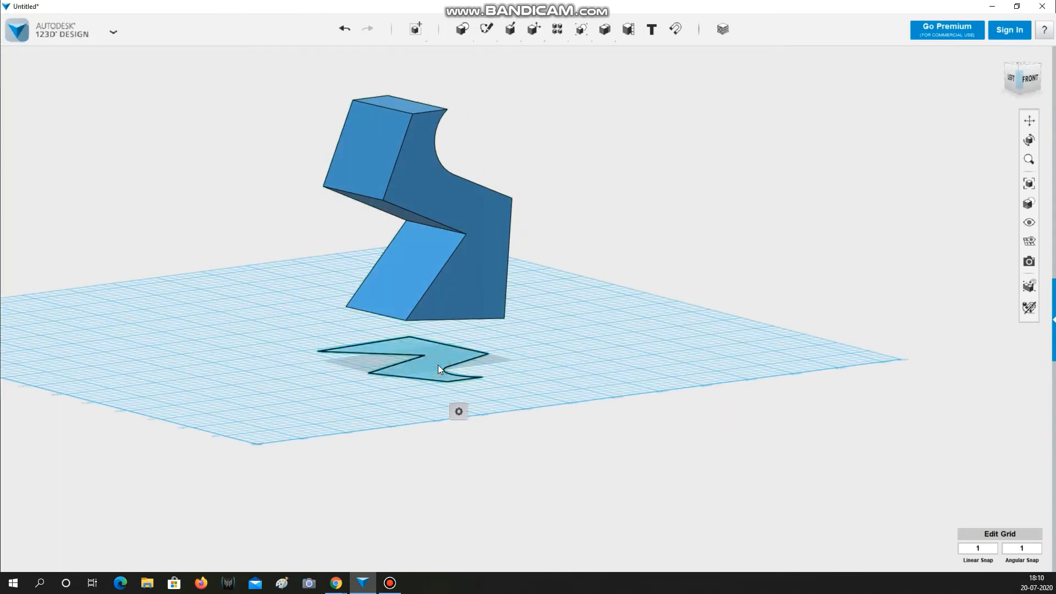
{"action": "key", "text": "Delete"}
- Sketch a rectangle about 26.5 mm wide on the solid's lower vertical face, with its base on the face's bottom edge
{"action": "mouse_move", "coordinate": [473, 348]}
{"action": "right_mouse_down"}
{"action": "mouse_move", "coordinate": [531, 344]}
{"action": "mouse_move", "coordinate": [456, 343]}
{"action": "right_mouse_up"}
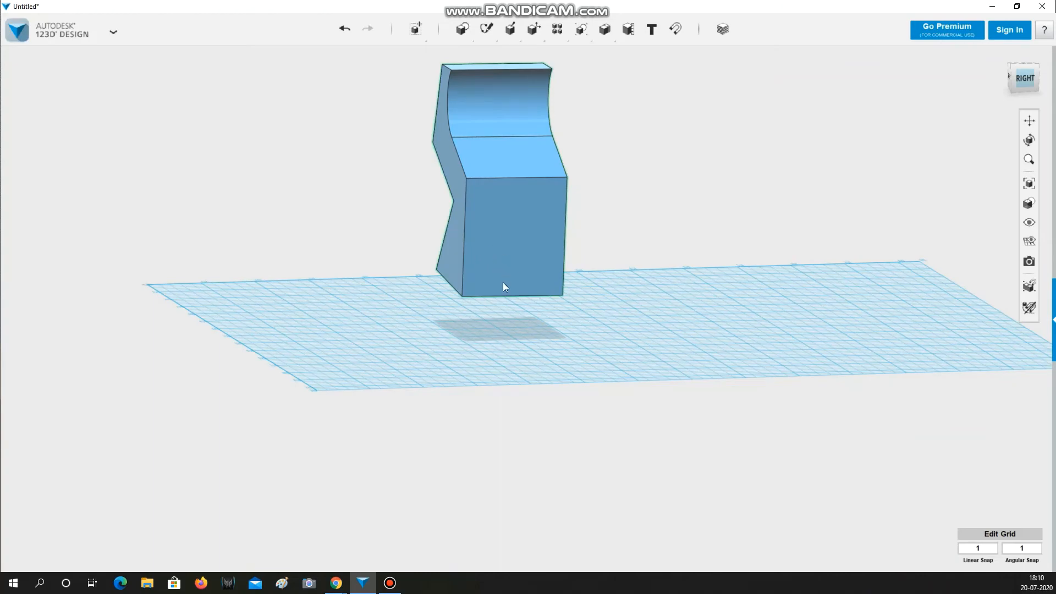
{"action": "mouse_move", "coordinate": [641, 267]}
{"action": "right_mouse_down"}
{"action": "mouse_move", "coordinate": [632, 266]}
{"action": "mouse_move", "coordinate": [659, 274]}
{"action": "mouse_move", "coordinate": [627, 276]}
{"action": "right_mouse_up"}
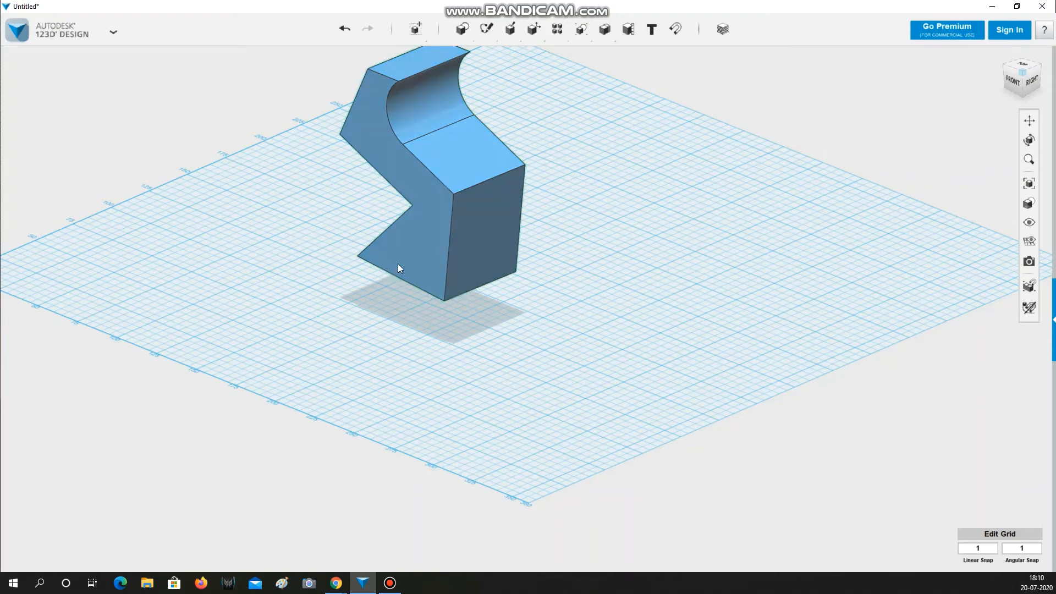
{"action": "right_click_drag", "start_coordinate": [559, 184], "coordinate": [536, 177]}
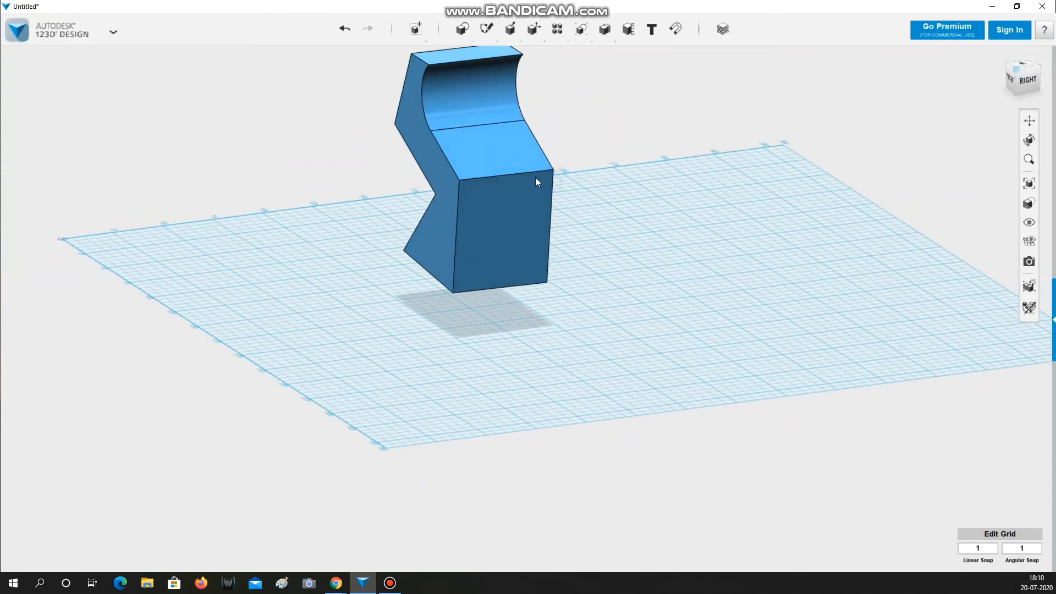
{"action": "mouse_move", "coordinate": [480, 35]}
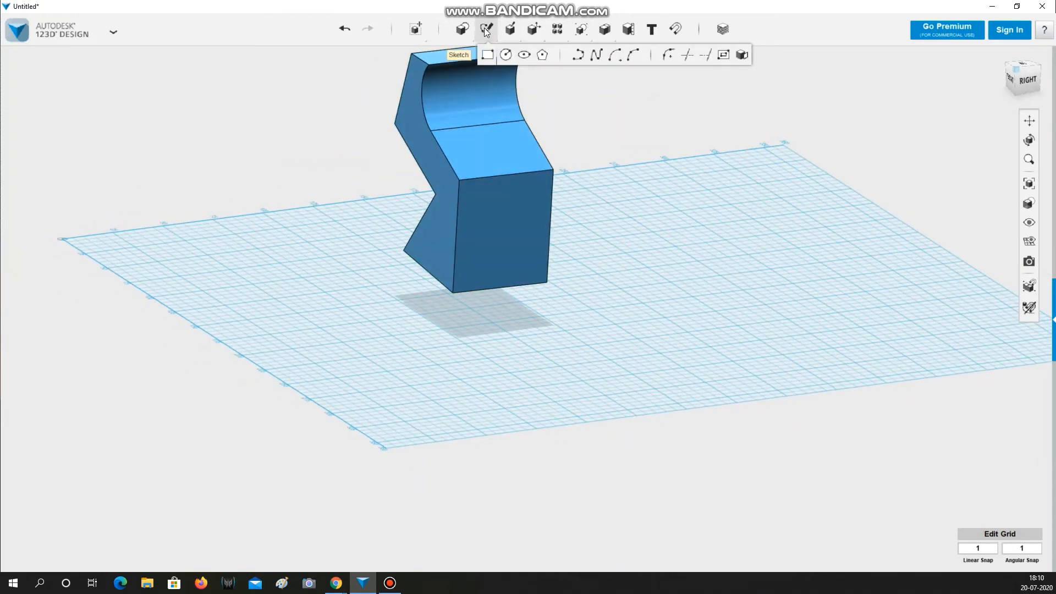
{"action": "left_click", "coordinate": [488, 56]}
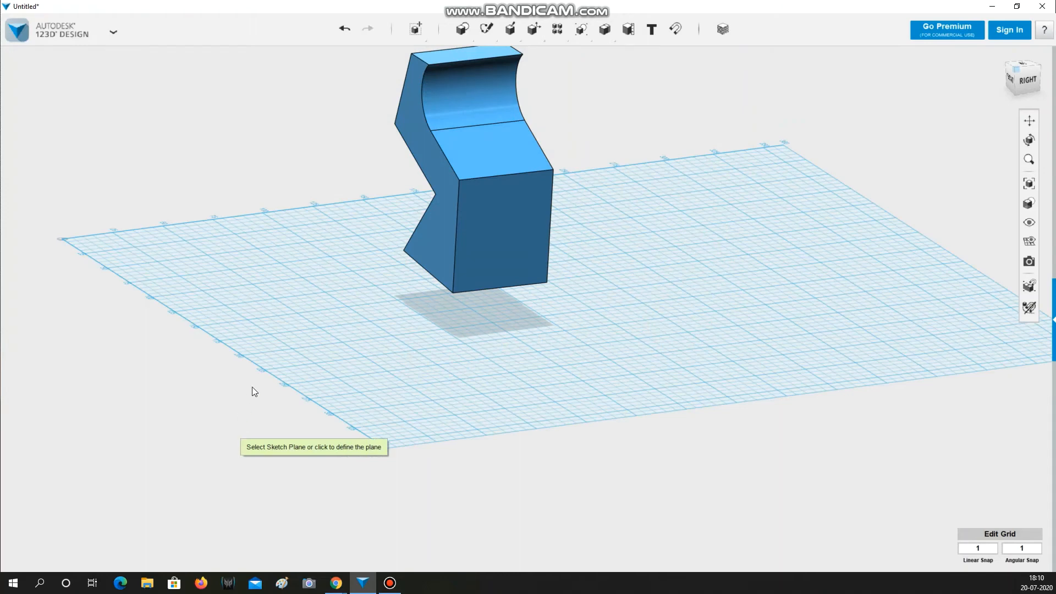
{"action": "left_click", "coordinate": [493, 210]}
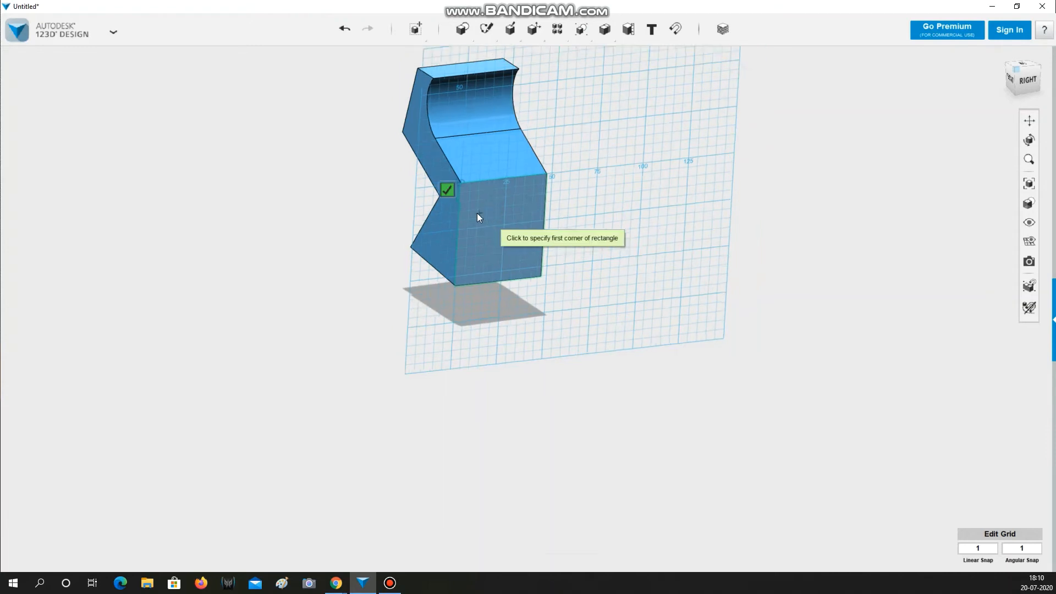
{"action": "scroll", "coordinate": [478, 215], "scroll_direction": "up", "scroll_amount": 3}
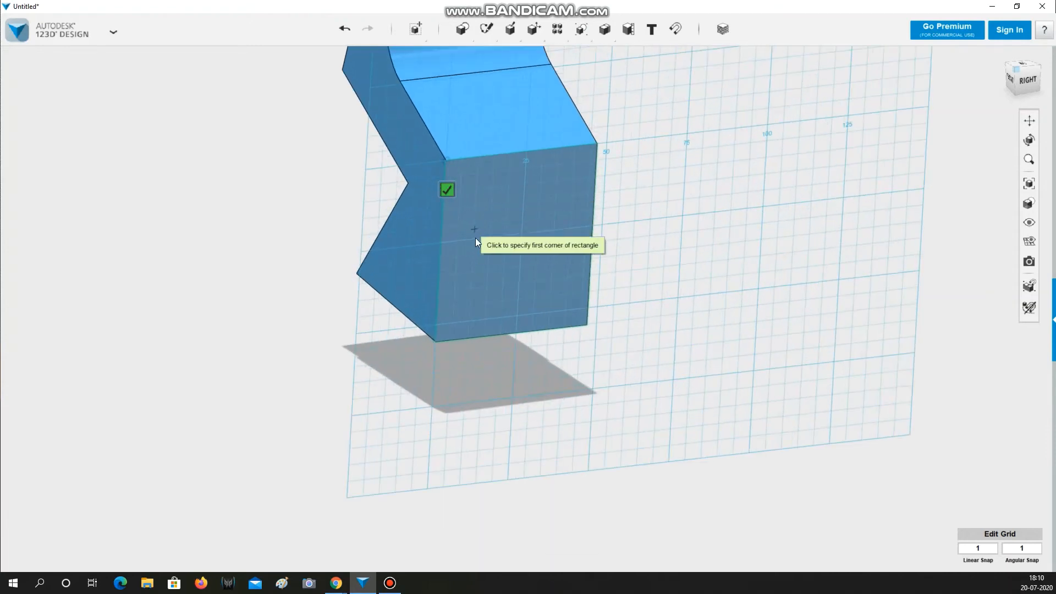
{"action": "left_click", "coordinate": [473, 223]}
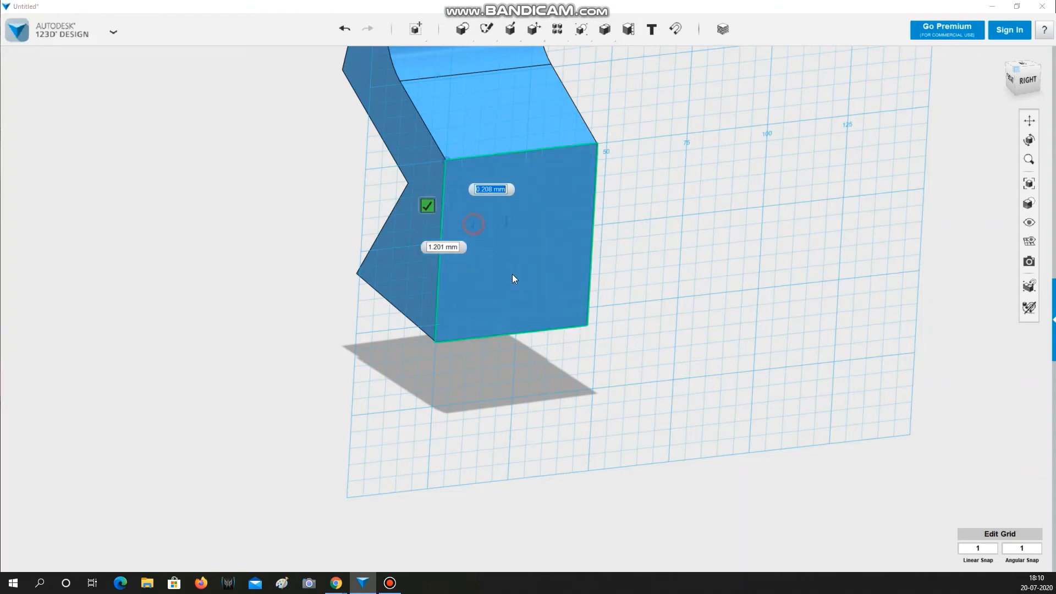
{"action": "left_click", "coordinate": [553, 327]}
{"action": "right_click_drag", "start_coordinate": [640, 266], "coordinate": [616, 261]}
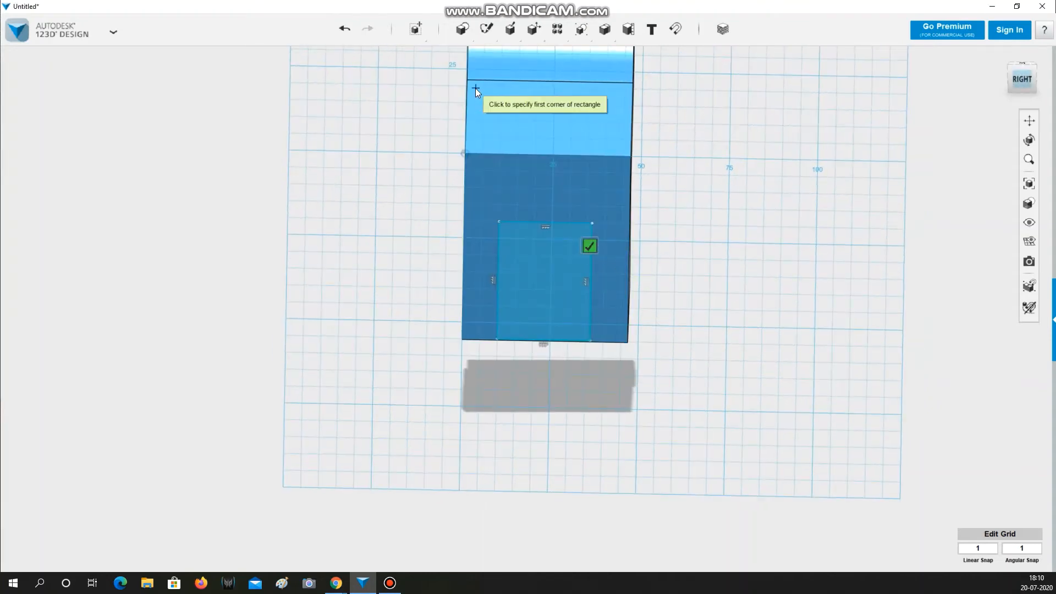
- Add a three-point arc to the rectangle's sketch, bulging upward between its two top corners, and finish the sketch
{"action": "mouse_move", "coordinate": [484, 36]}
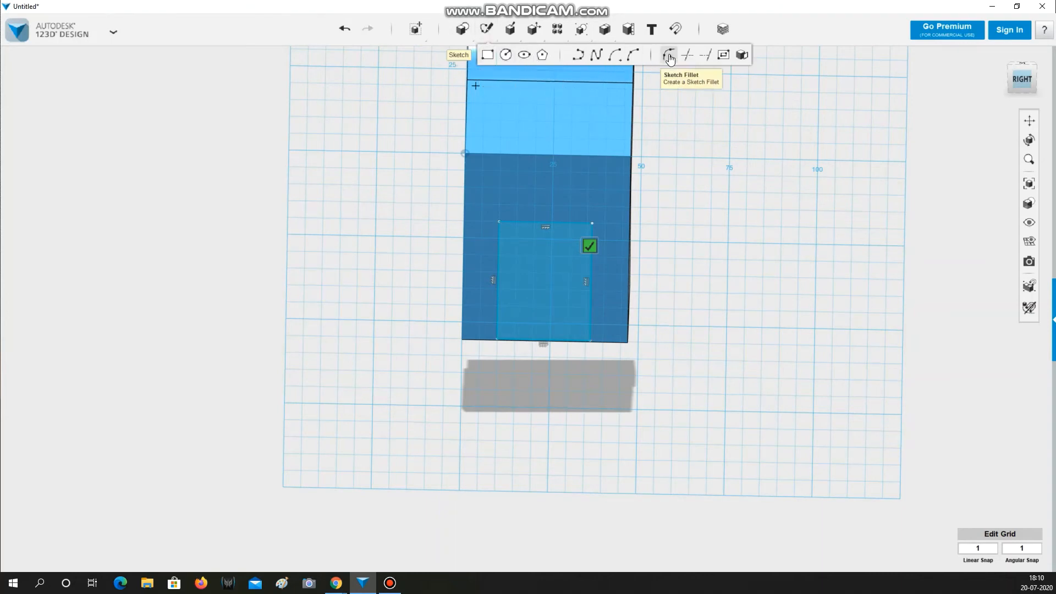
{"action": "left_click", "coordinate": [632, 59]}
{"action": "left_click", "coordinate": [497, 221]}
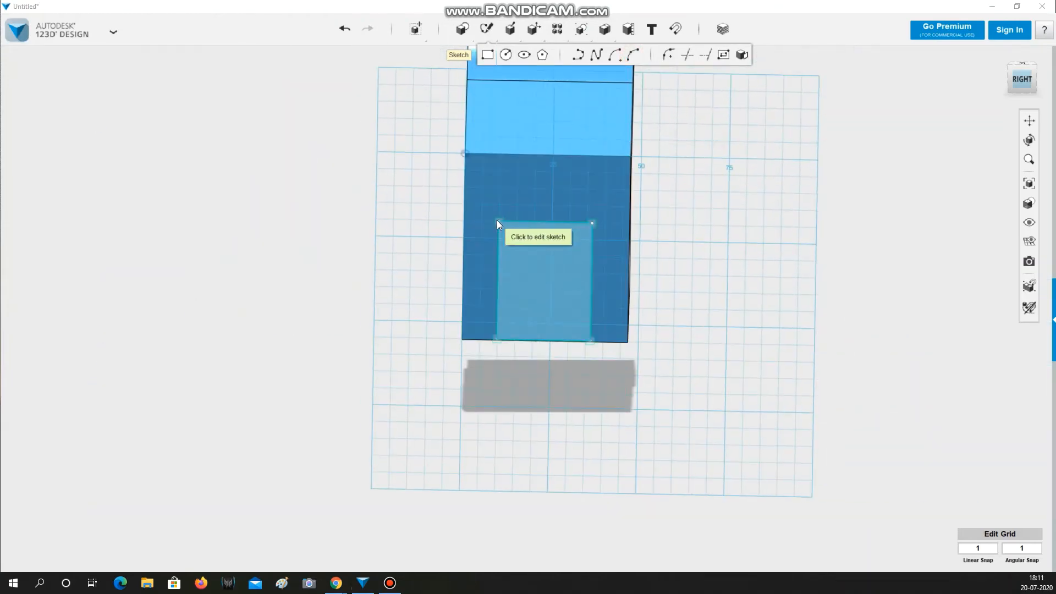
{"action": "left_click", "coordinate": [498, 223]}
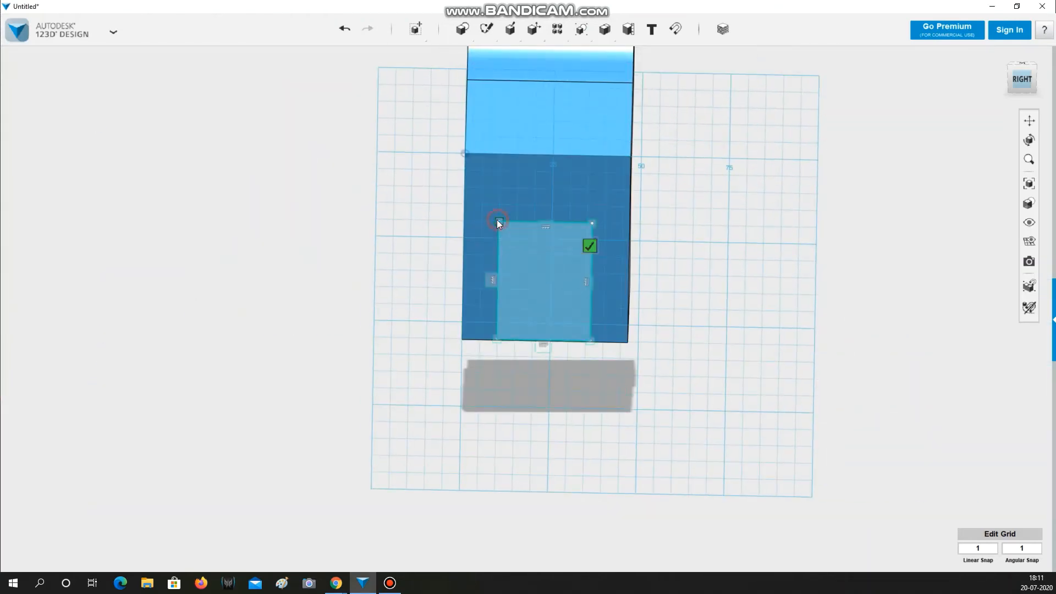
{"action": "left_click", "coordinate": [498, 221]}
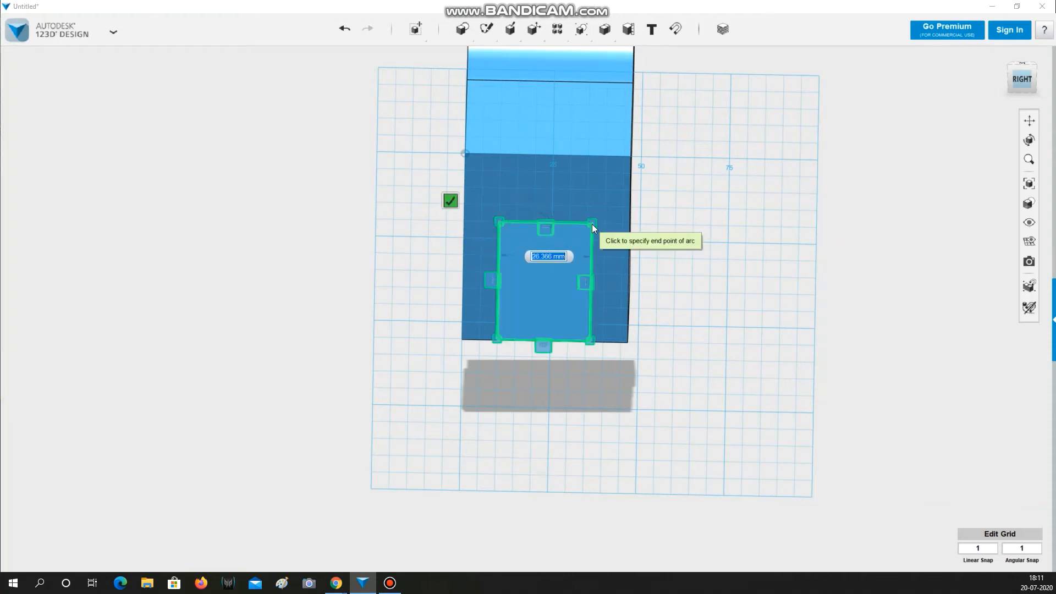
{"action": "scroll", "coordinate": [587, 225], "scroll_direction": "down", "scroll_amount": 2}
{"action": "scroll", "coordinate": [590, 230], "scroll_direction": "up", "scroll_amount": 4}
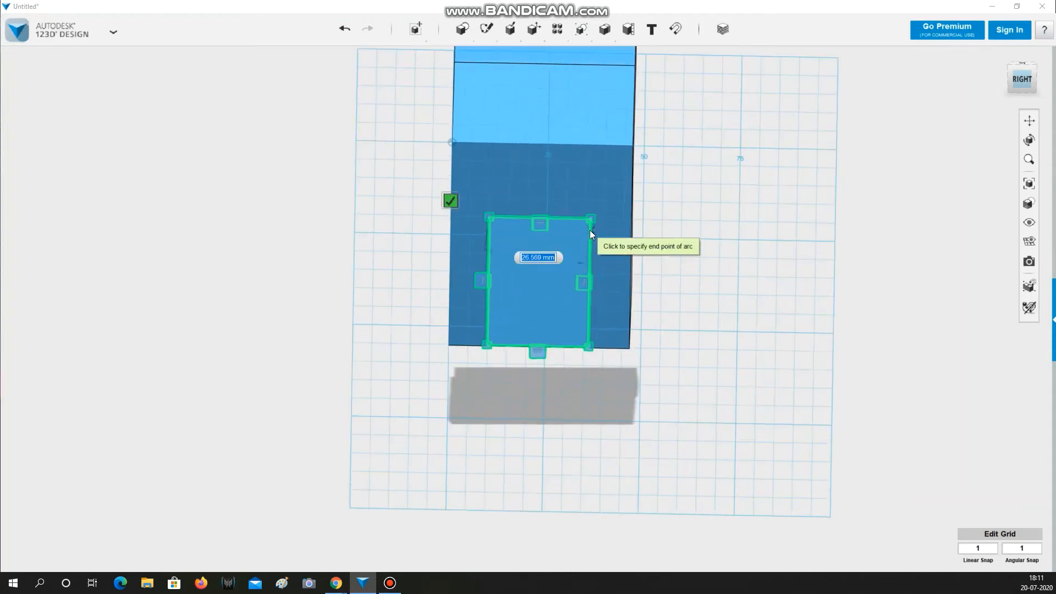
{"action": "scroll", "coordinate": [589, 220], "scroll_direction": "up", "scroll_amount": 2}
{"action": "left_click", "coordinate": [591, 210]}
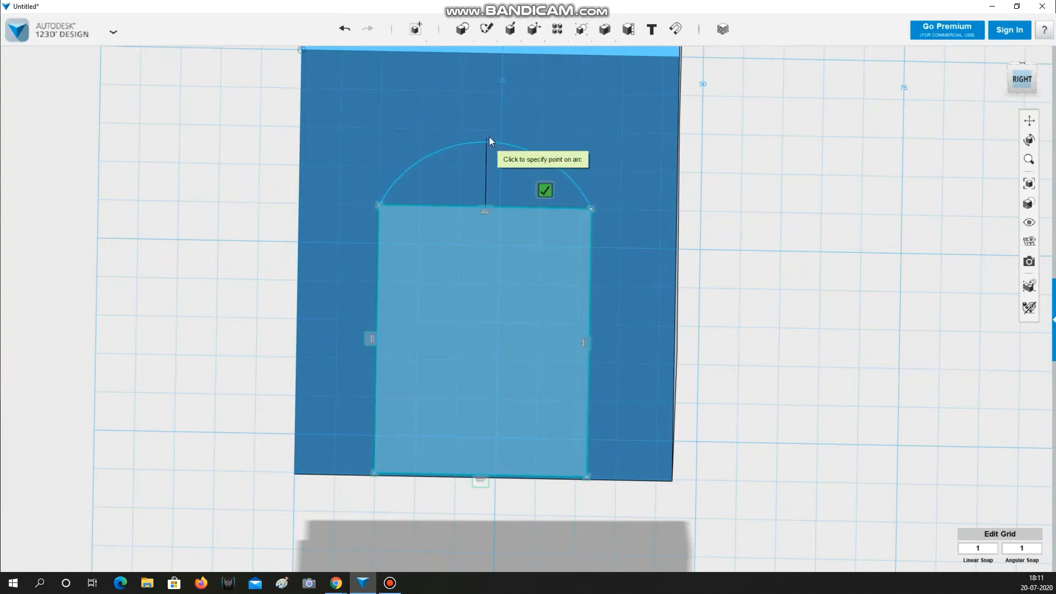
{"action": "left_click", "coordinate": [489, 131]}
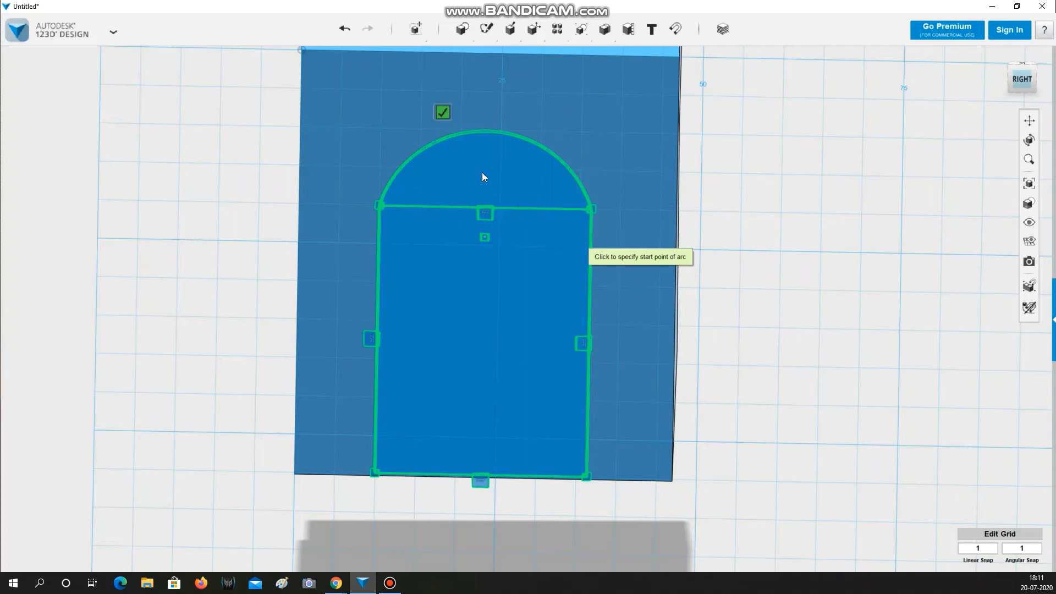
{"action": "left_click", "coordinate": [443, 111]}
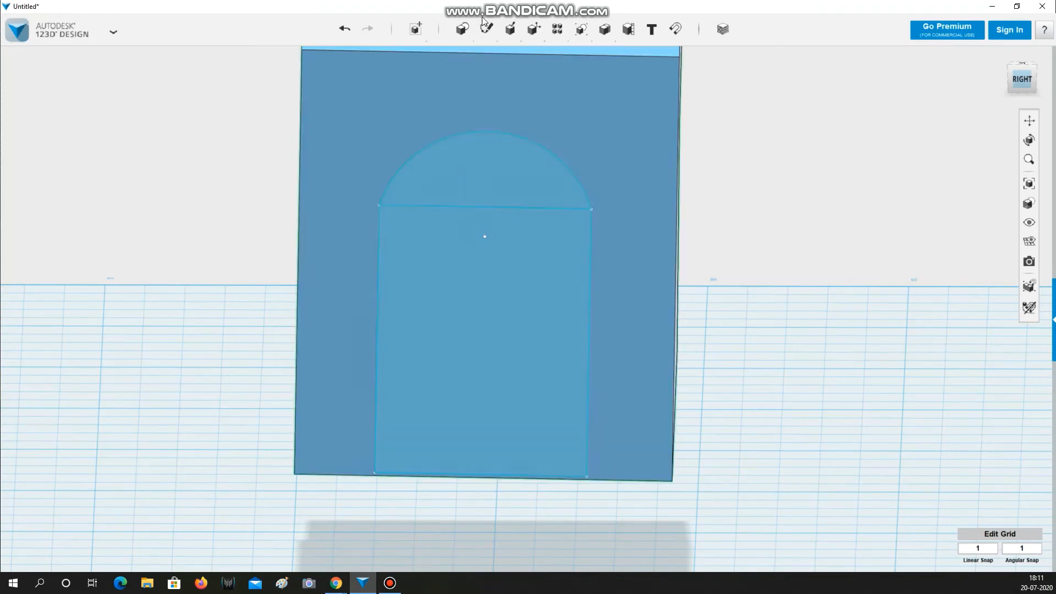
- Trim away the straight line between the rectangle and the arc, leaving a single arched door profile, and finish the sketch
{"action": "mouse_move", "coordinate": [482, 38]}
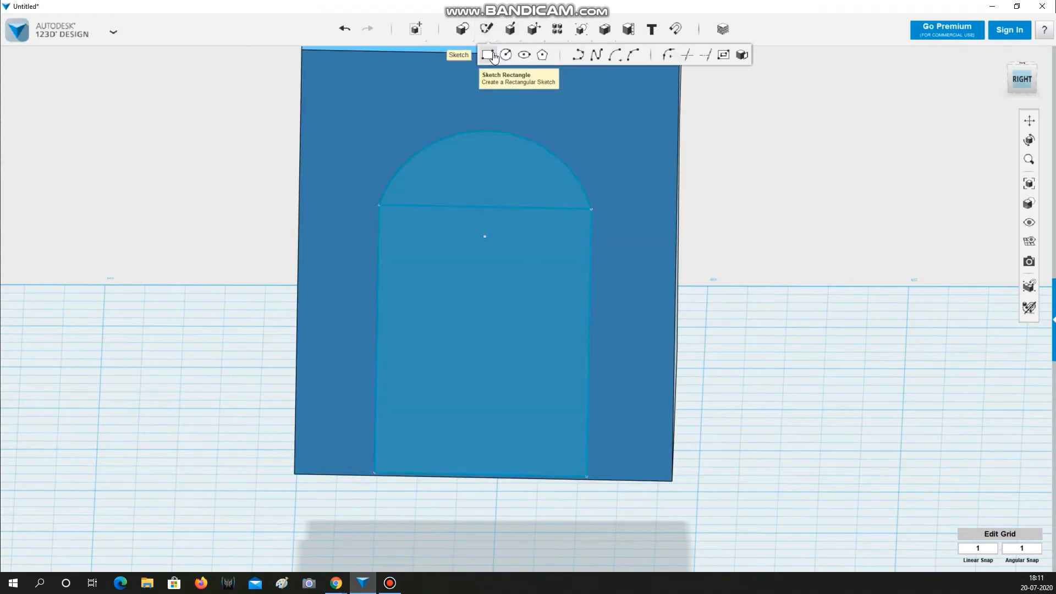
{"action": "left_click", "coordinate": [688, 56]}
{"action": "left_click", "coordinate": [483, 206]}
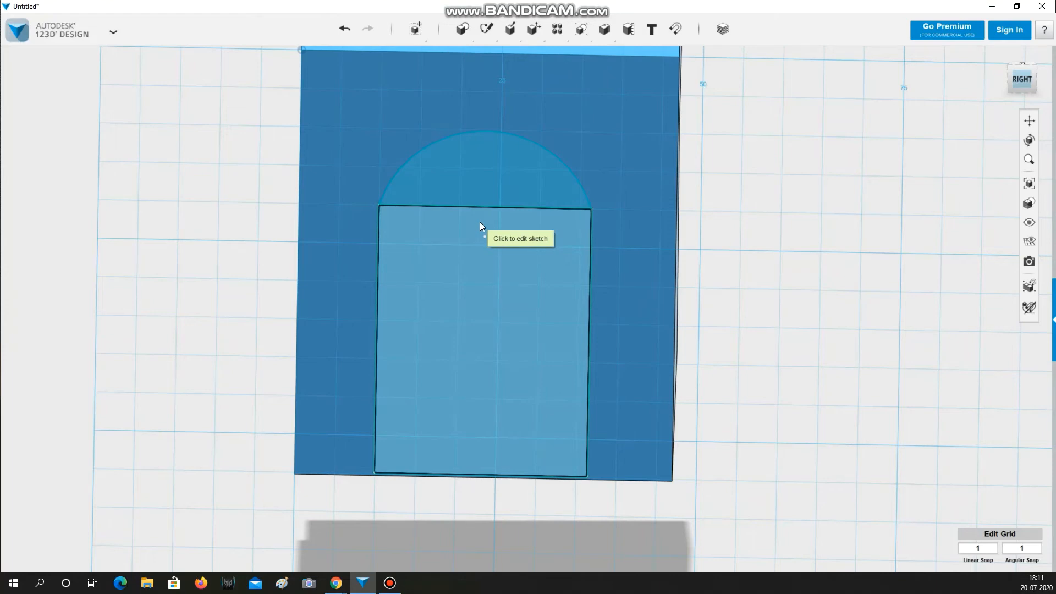
{"action": "left_click", "coordinate": [479, 222]}
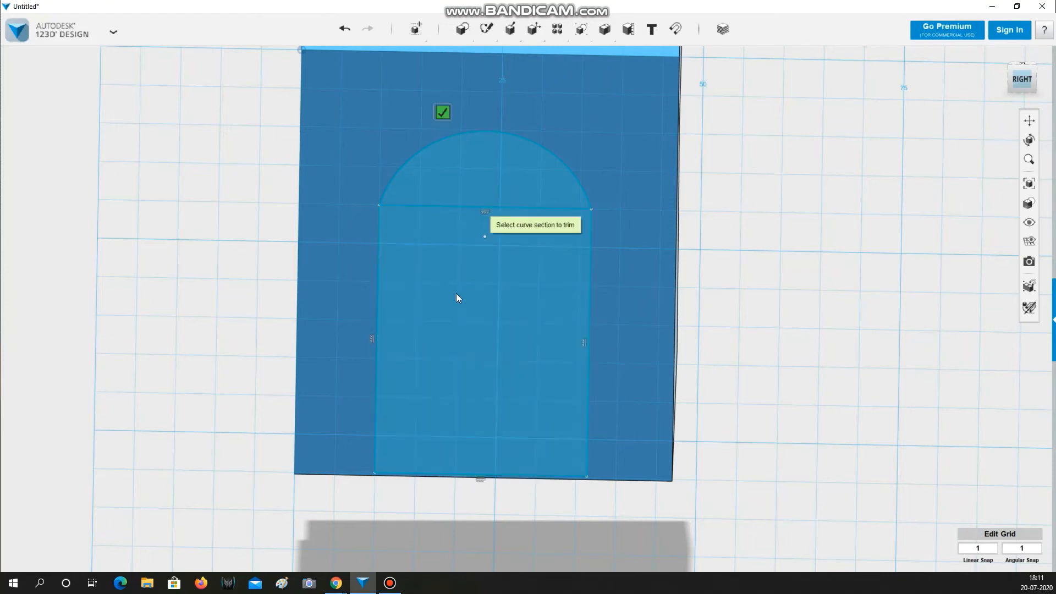
{"action": "left_click", "coordinate": [454, 207]}
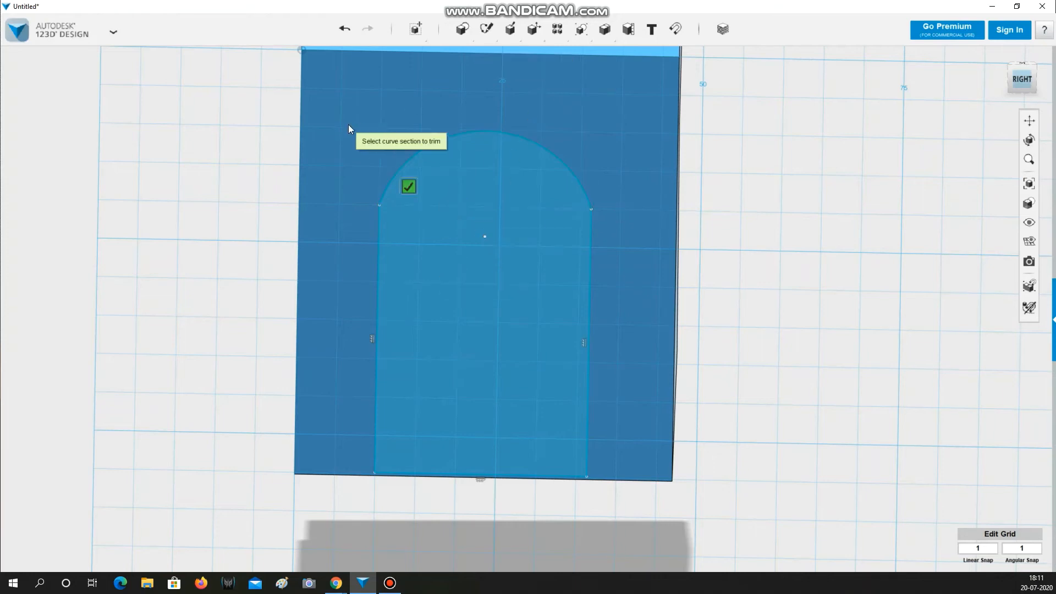
{"action": "key", "text": "Escape"}
- Extrude the arched door profile 98 mm into the solid as a cut, opening a passage through its lower part
{"action": "right_click_drag", "start_coordinate": [230, 163], "coordinate": [260, 170]}
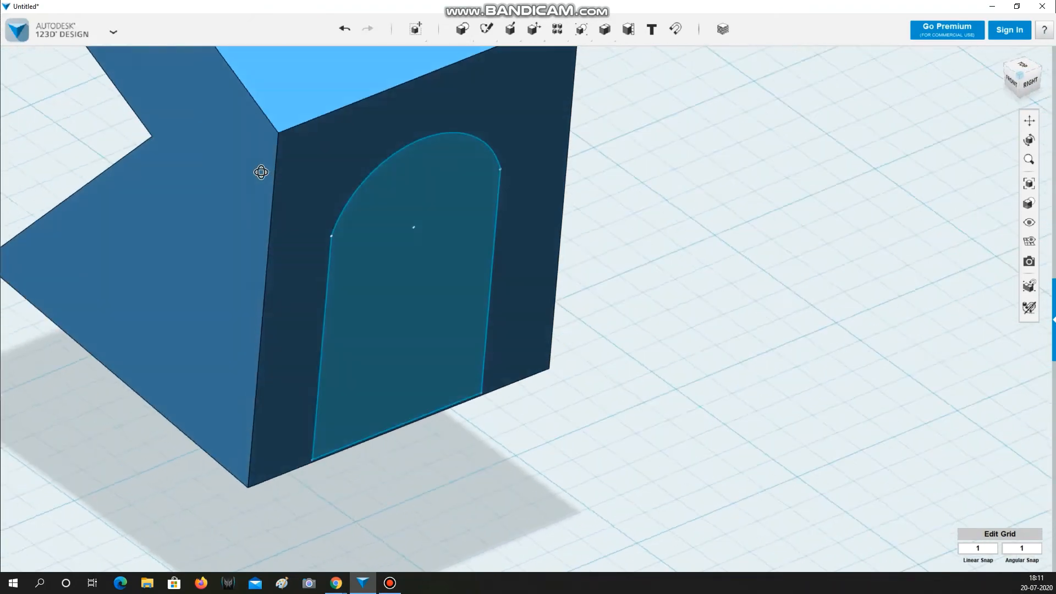
{"action": "scroll", "coordinate": [510, 256], "scroll_direction": "up", "scroll_amount": 5}
{"action": "scroll", "coordinate": [510, 257], "scroll_direction": "down", "scroll_amount": 6}
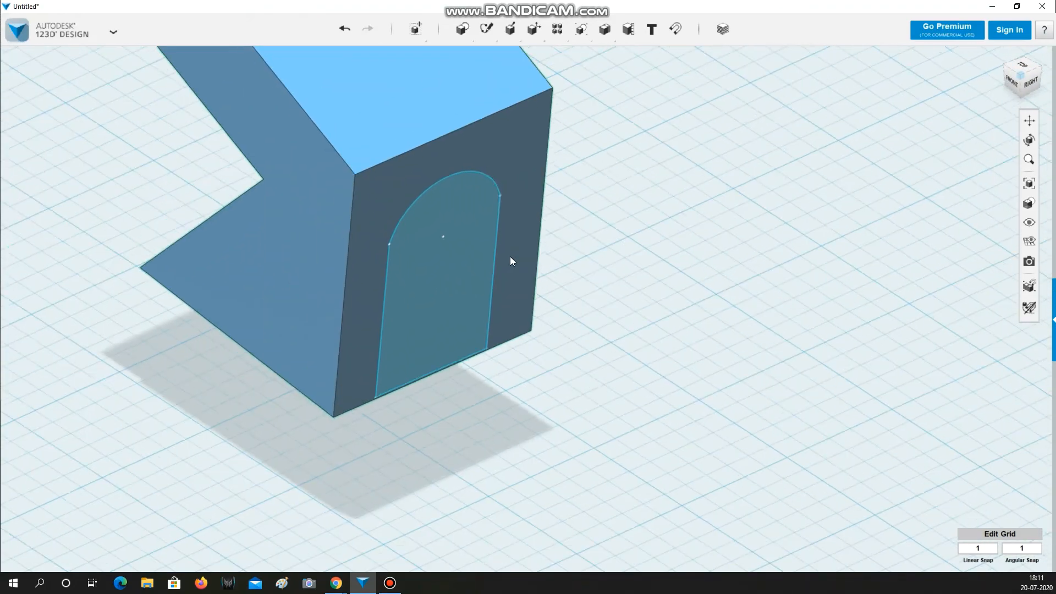
{"action": "left_click", "coordinate": [471, 295]}
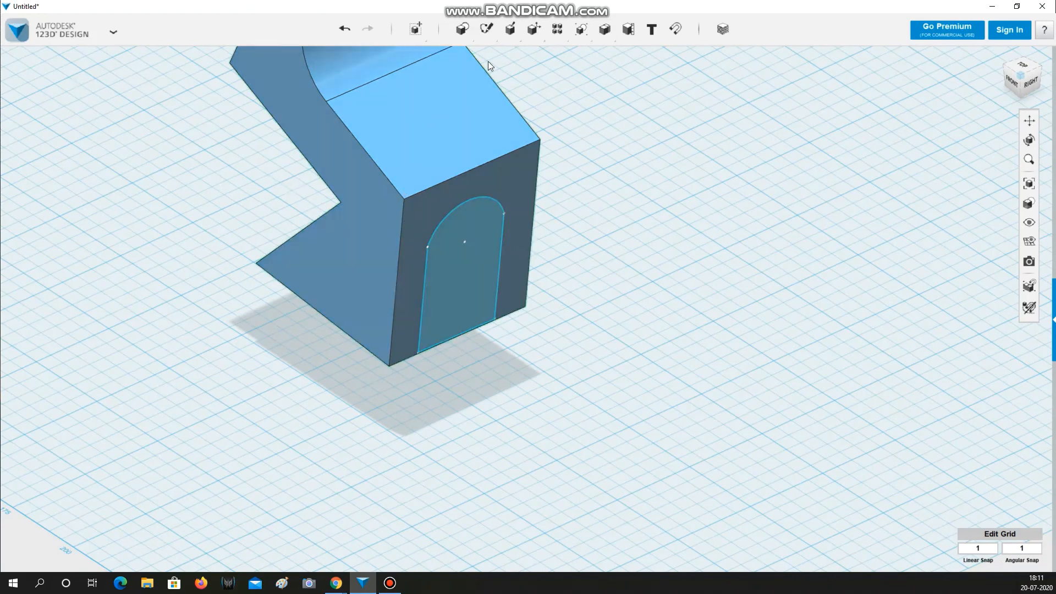
{"action": "mouse_move", "coordinate": [516, 22]}
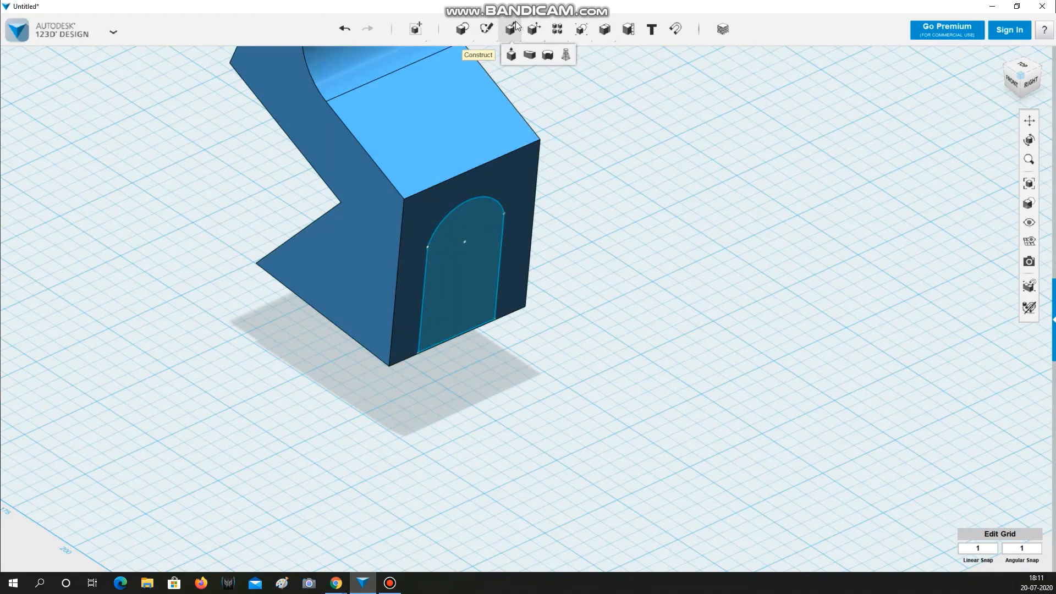
{"action": "left_click", "coordinate": [510, 57]}
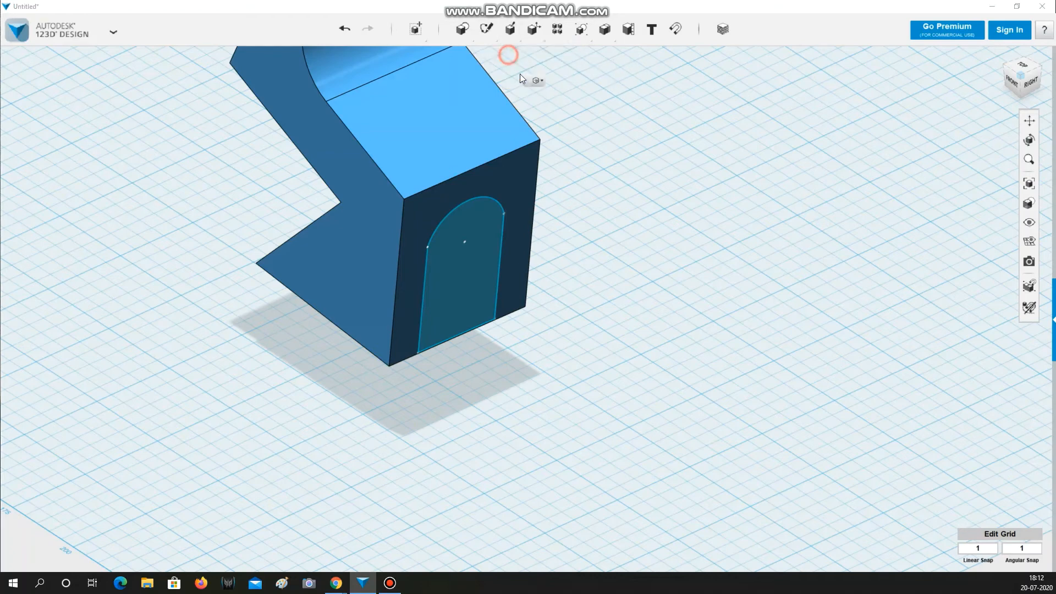
{"action": "left_click", "coordinate": [478, 233]}
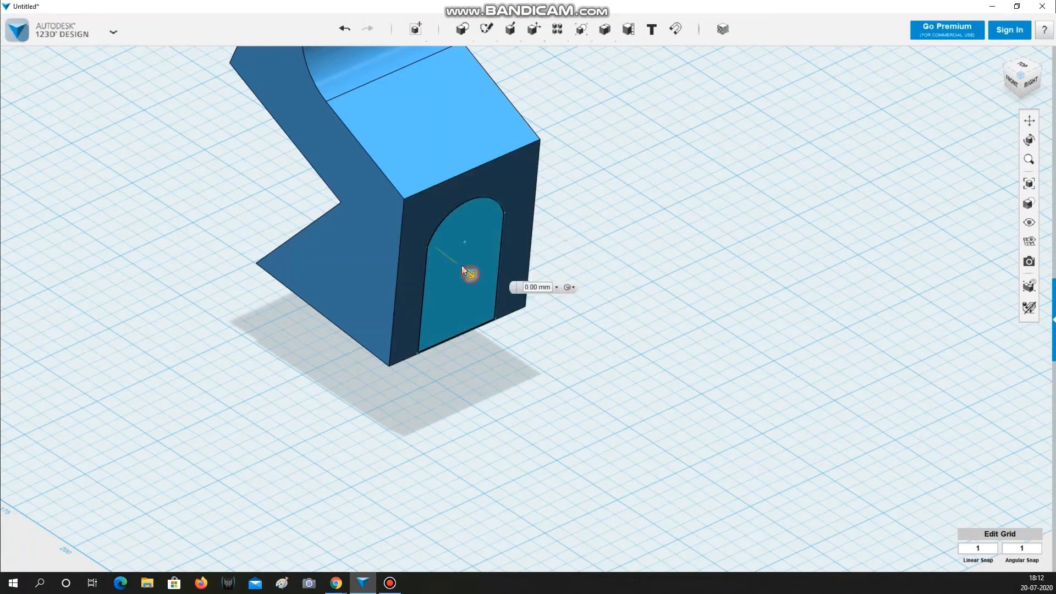
{"action": "left_click_drag", "start_coordinate": [462, 268], "coordinate": [155, 197]}
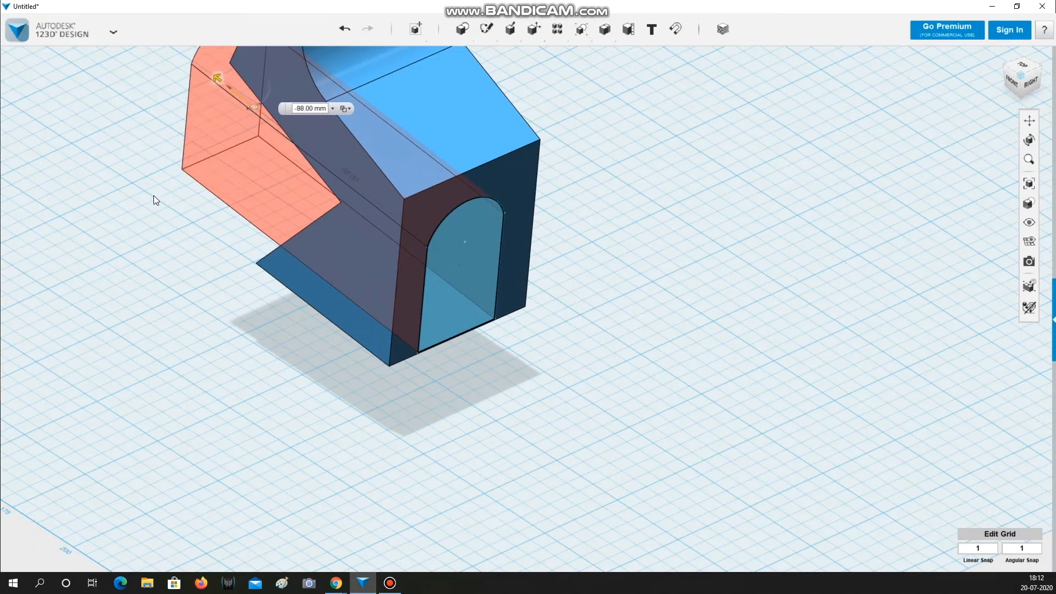
{"action": "left_click", "coordinate": [150, 234]}
- Delete the leftover arched sketch covering the mouth of the new passage
{"action": "right_click_drag", "start_coordinate": [184, 249], "coordinate": [163, 230]}
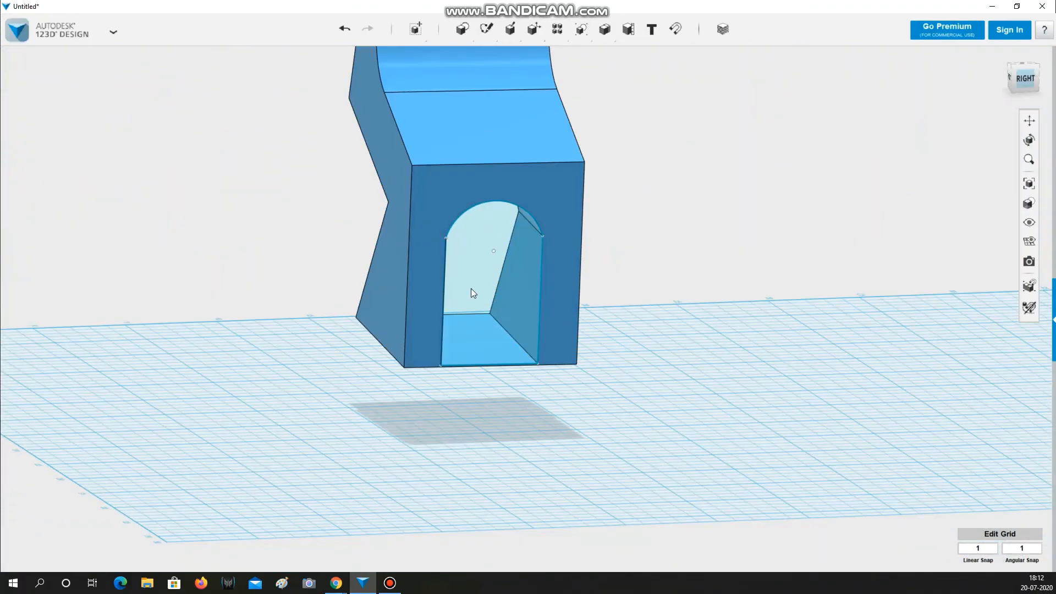
{"action": "left_click", "coordinate": [471, 271]}
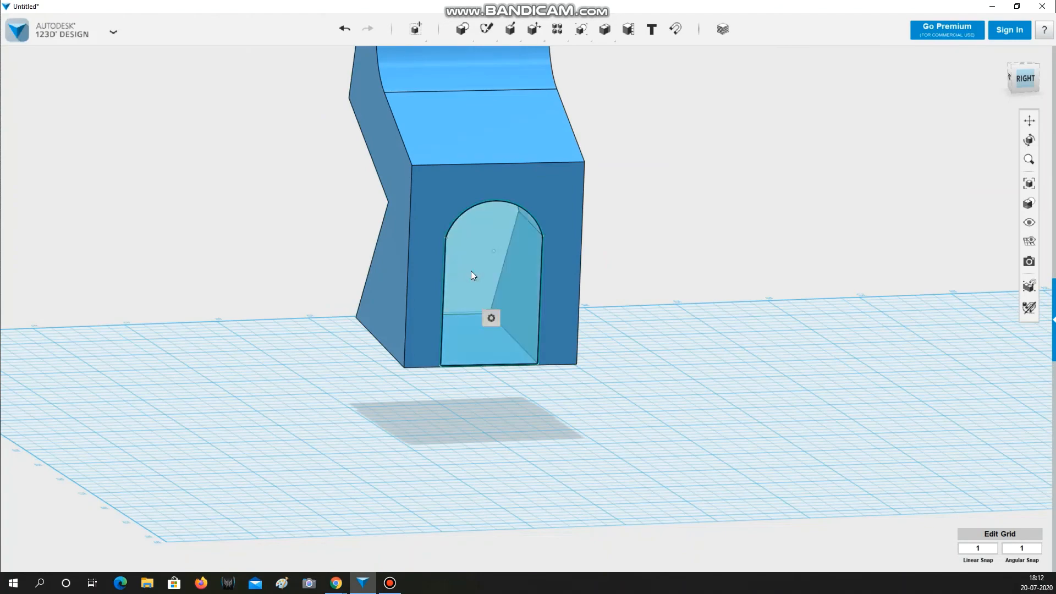
{"action": "key", "text": "Delete"}
- Sketch a circle near the middle of the slanted square face at the back of the solid's upper block
{"action": "mouse_move", "coordinate": [670, 273]}
{"action": "right_mouse_down"}
{"action": "mouse_move", "coordinate": [517, 267]}
{"action": "mouse_move", "coordinate": [618, 281]}
{"action": "right_mouse_up"}
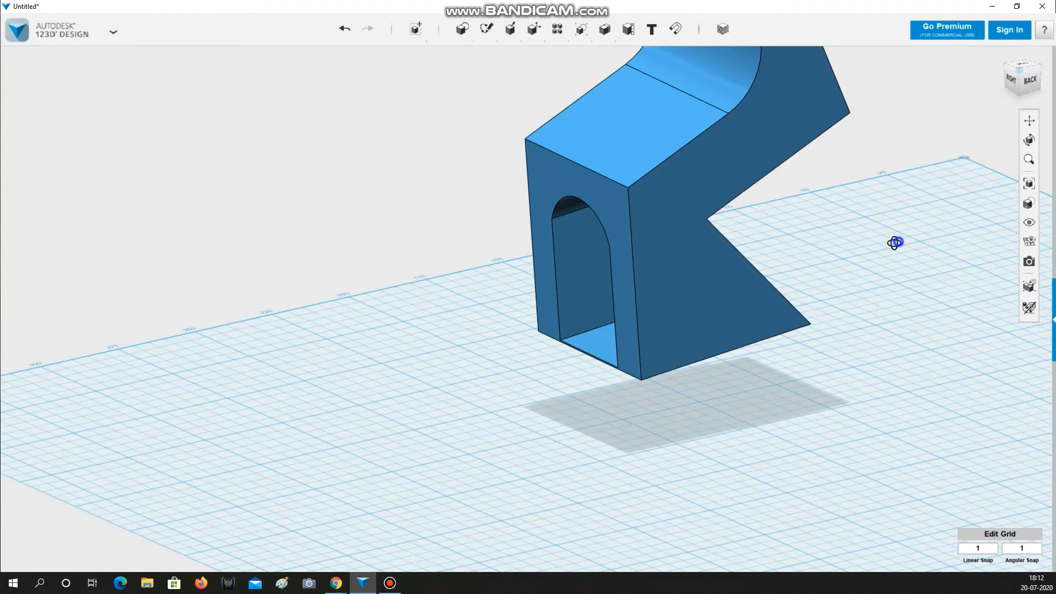
{"action": "right_click_drag", "start_coordinate": [895, 242], "coordinate": [682, 245]}
{"action": "scroll", "coordinate": [682, 243], "scroll_direction": "down", "scroll_amount": 5}
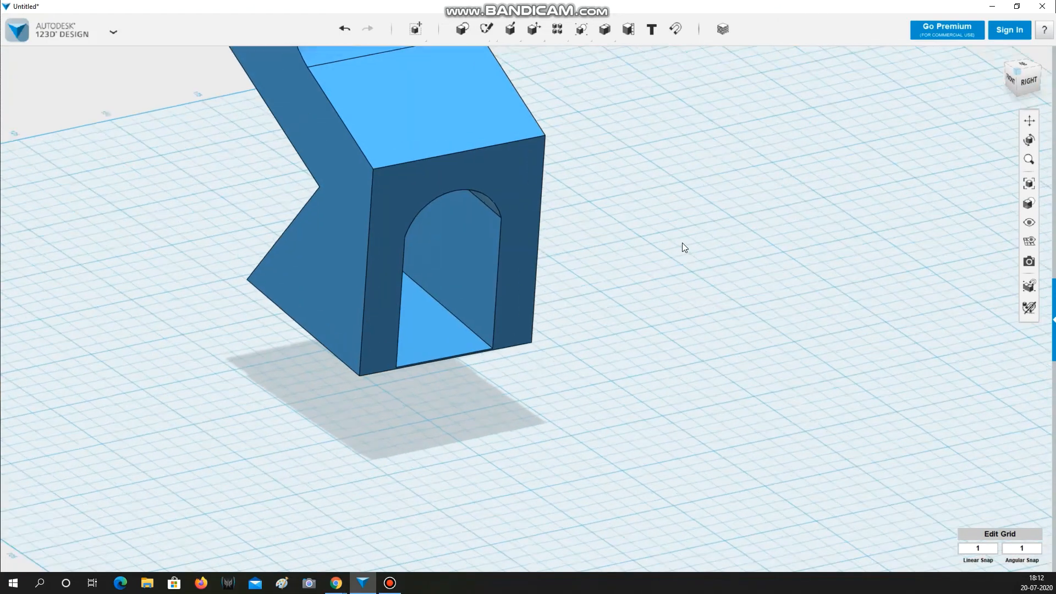
{"action": "middle_click_drag", "start_coordinate": [680, 255], "coordinate": [701, 321]}
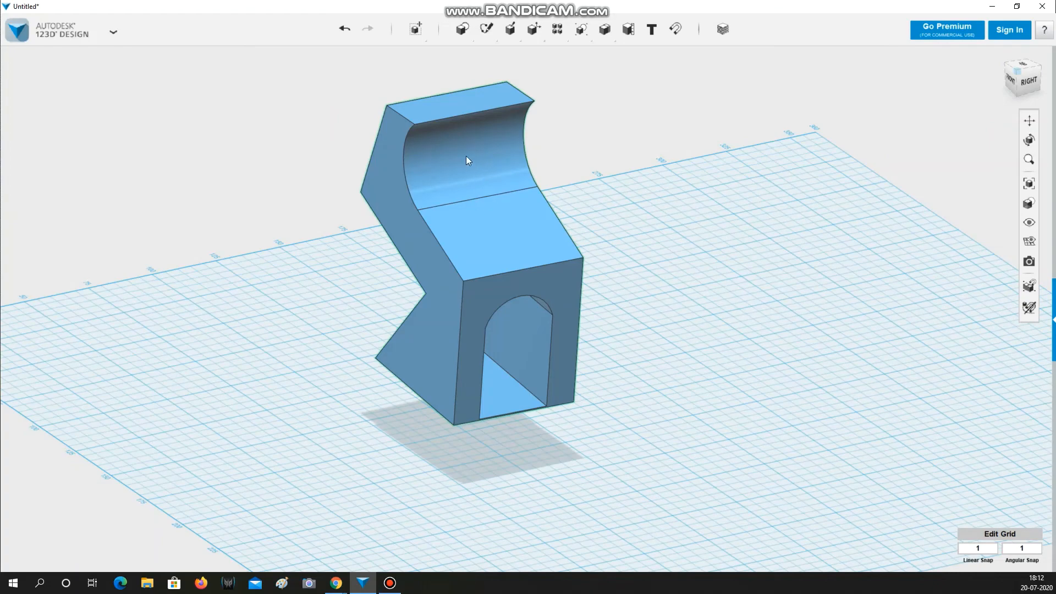
{"action": "right_click_drag", "start_coordinate": [614, 194], "coordinate": [507, 264]}
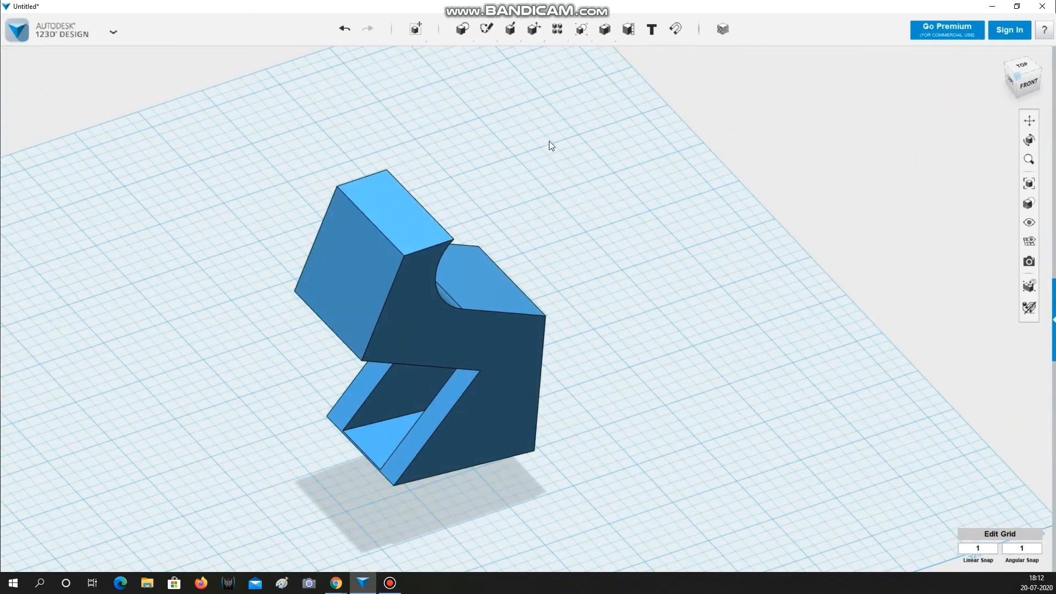
{"action": "mouse_move", "coordinate": [487, 30]}
{"action": "left_click", "coordinate": [505, 55]}
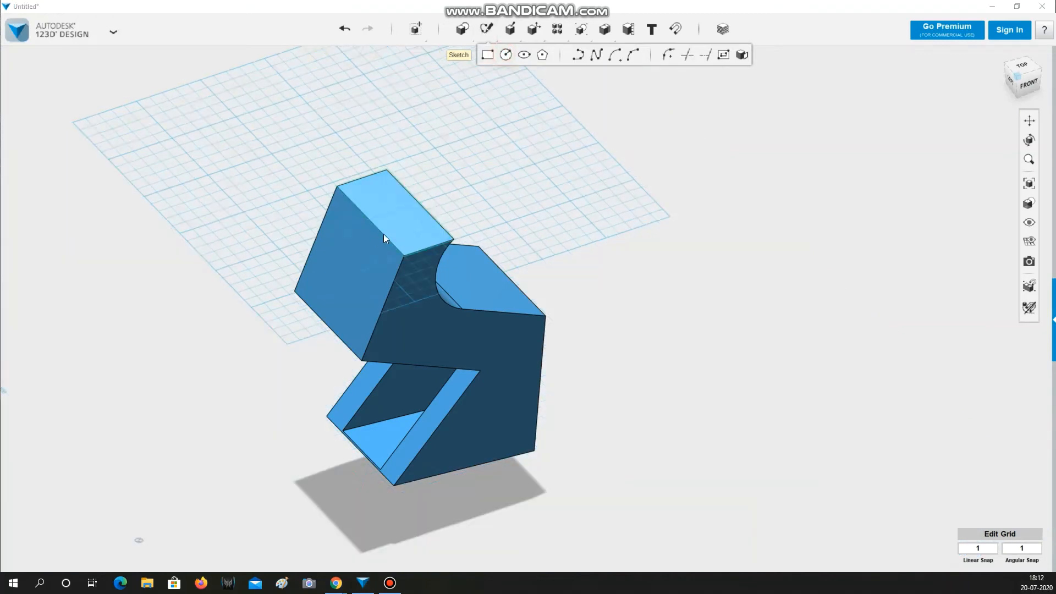
{"action": "left_click", "coordinate": [351, 258]}
{"action": "right_click_drag", "start_coordinate": [713, 266], "coordinate": [744, 260]}
{"action": "left_click", "coordinate": [442, 285]}
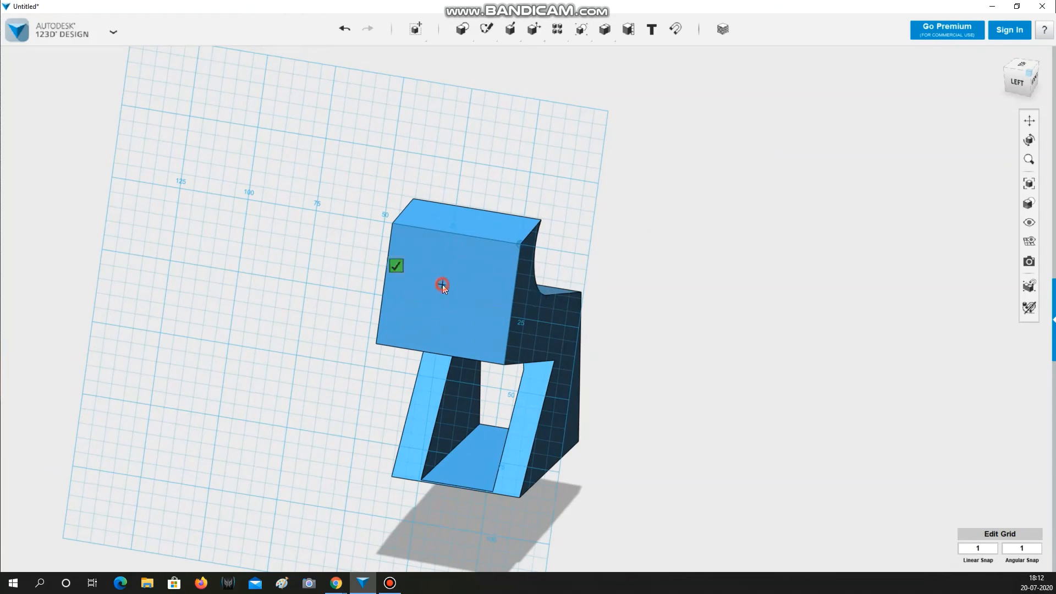
{"action": "left_click", "coordinate": [470, 307]}
{"action": "right_click_drag", "start_coordinate": [640, 255], "coordinate": [621, 256]}
- Extrude the circle inward as a cut, making a round hole through the upper block and along the sloped face beyond
{"action": "left_click", "coordinate": [509, 50]}
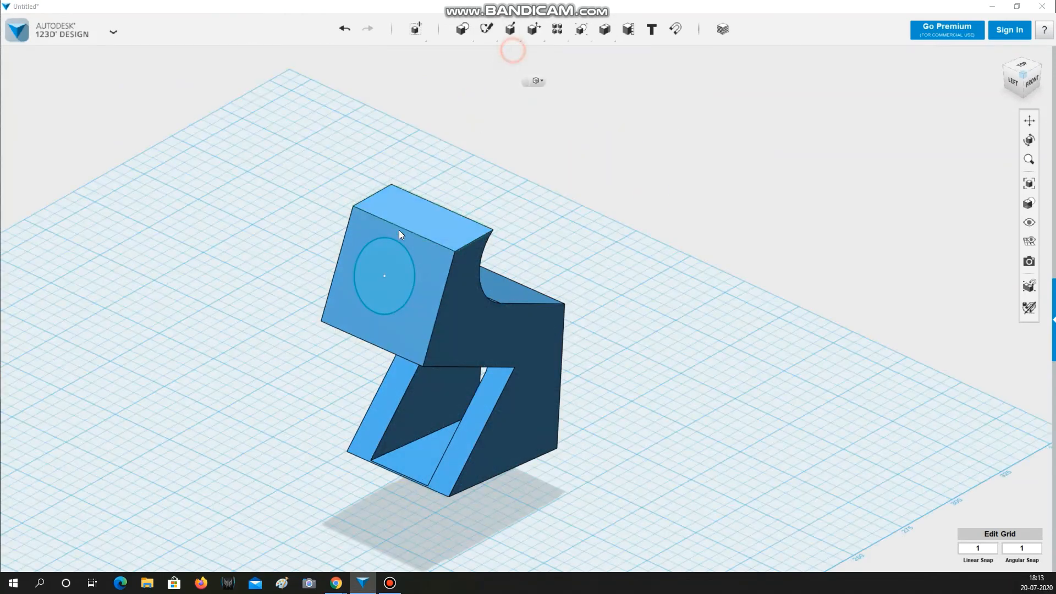
{"action": "left_click", "coordinate": [385, 264]}
{"action": "left_click", "coordinate": [377, 284]}
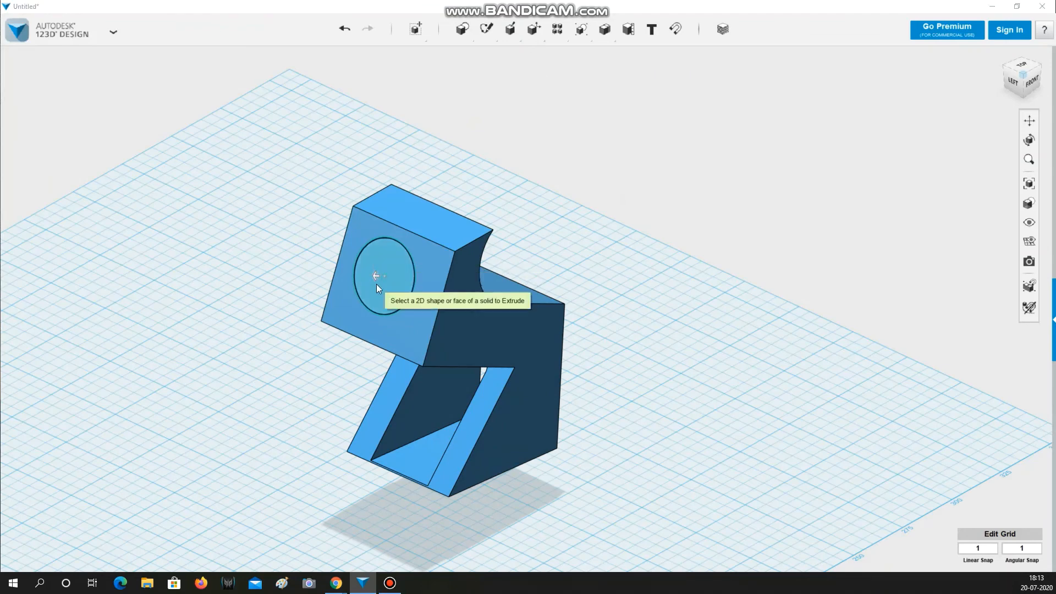
{"action": "left_click", "coordinate": [374, 281]}
{"action": "left_click_drag", "start_coordinate": [372, 278], "coordinate": [614, 269]}
{"action": "left_click", "coordinate": [648, 367]}
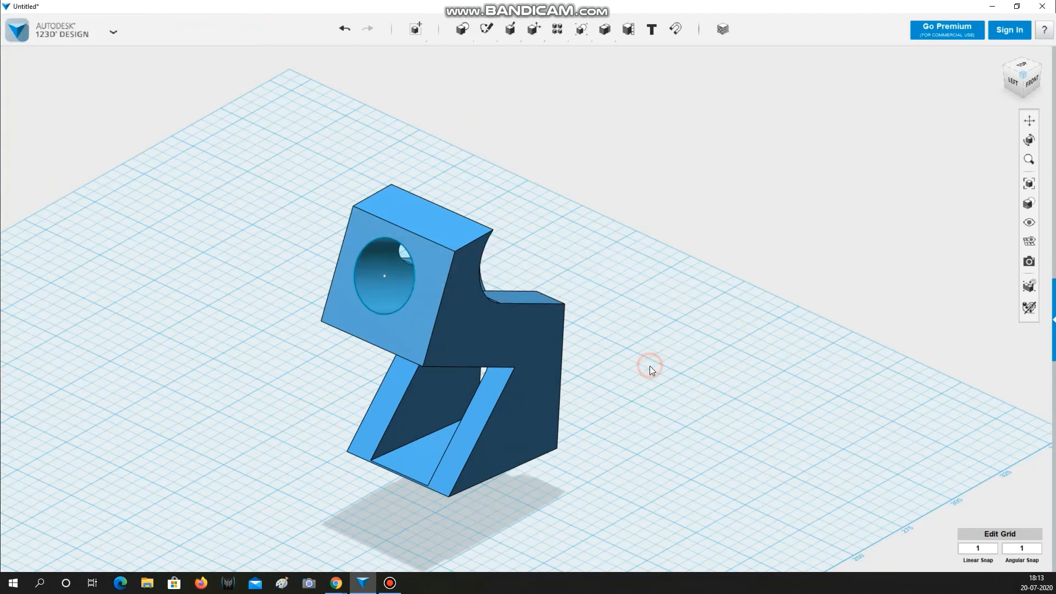
- Delete the leftover circle sketch at the opening of the round hole
{"action": "mouse_move", "coordinate": [649, 367]}
{"action": "right_mouse_down"}
{"action": "mouse_move", "coordinate": [565, 366]}
{"action": "mouse_move", "coordinate": [539, 358]}
{"action": "mouse_move", "coordinate": [538, 341]}
{"action": "mouse_move", "coordinate": [566, 335]}
{"action": "mouse_move", "coordinate": [649, 356]}
{"action": "right_mouse_up"}
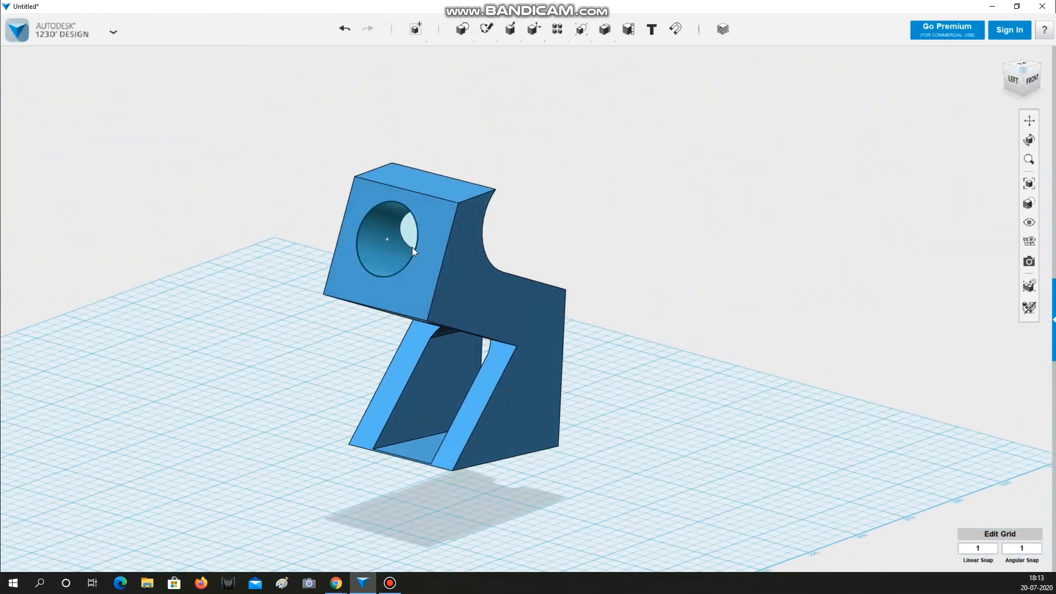
{"action": "left_click", "coordinate": [403, 237]}
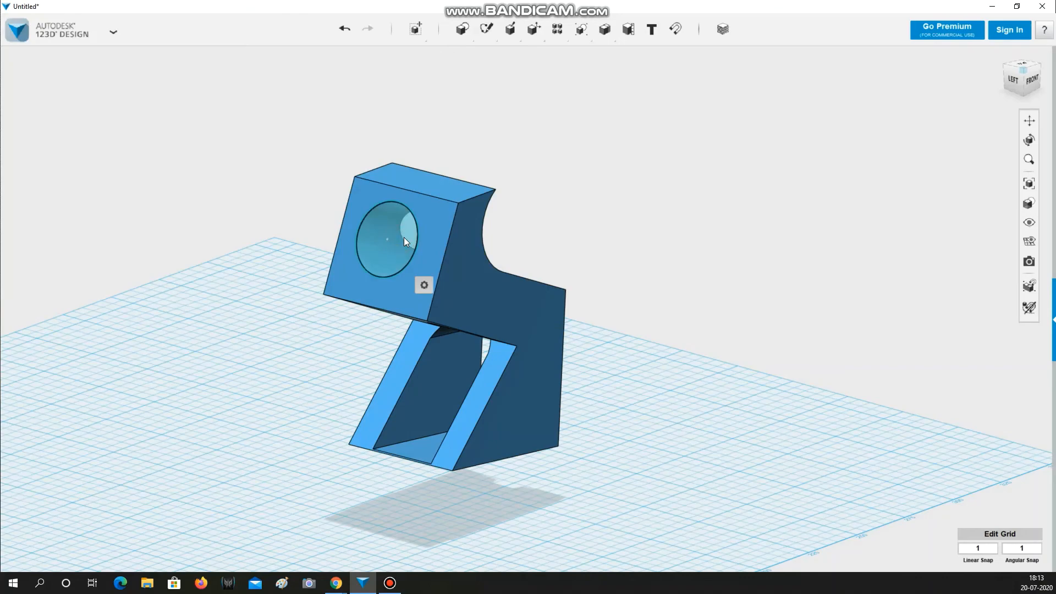
{"action": "right_click_drag", "start_coordinate": [606, 362], "coordinate": [539, 360]}
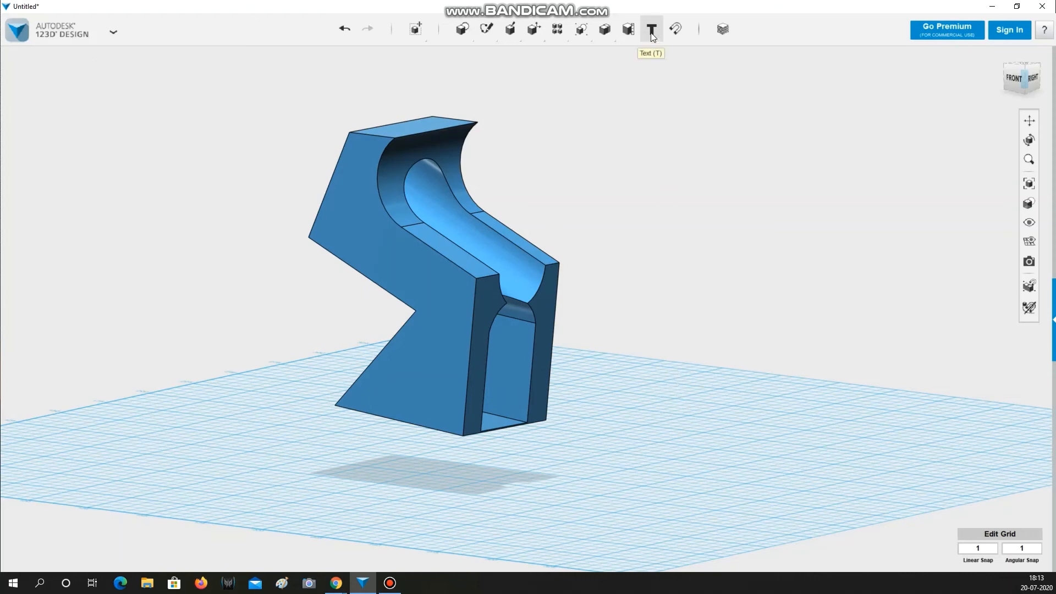
- Place a text sketch on the lower part of the solid's flat front face and rotate it to an 89° angle
{"action": "right_click_drag", "start_coordinate": [601, 394], "coordinate": [633, 389]}
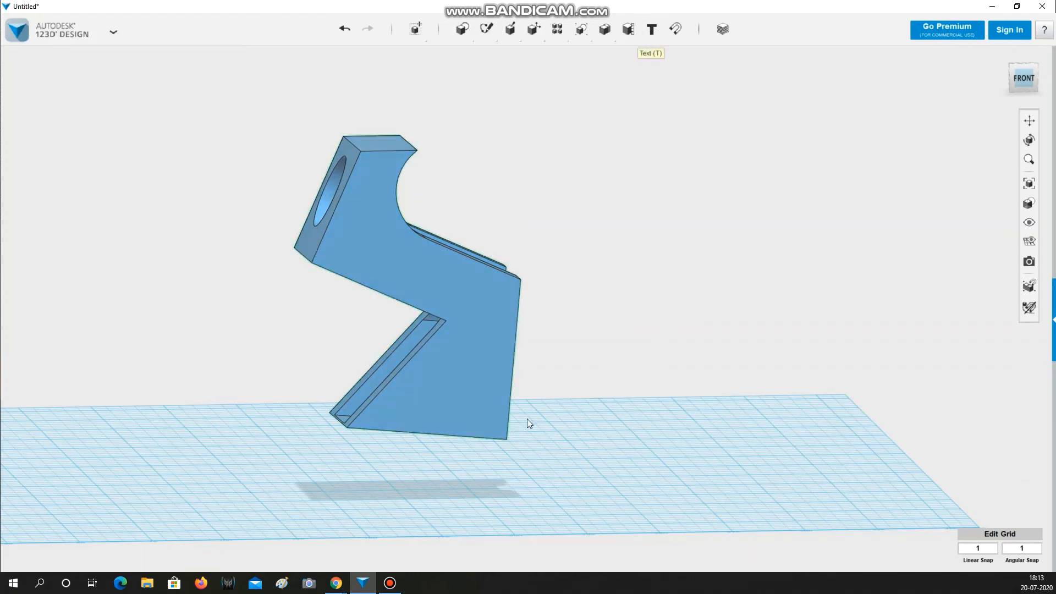
{"action": "left_click", "coordinate": [659, 32]}
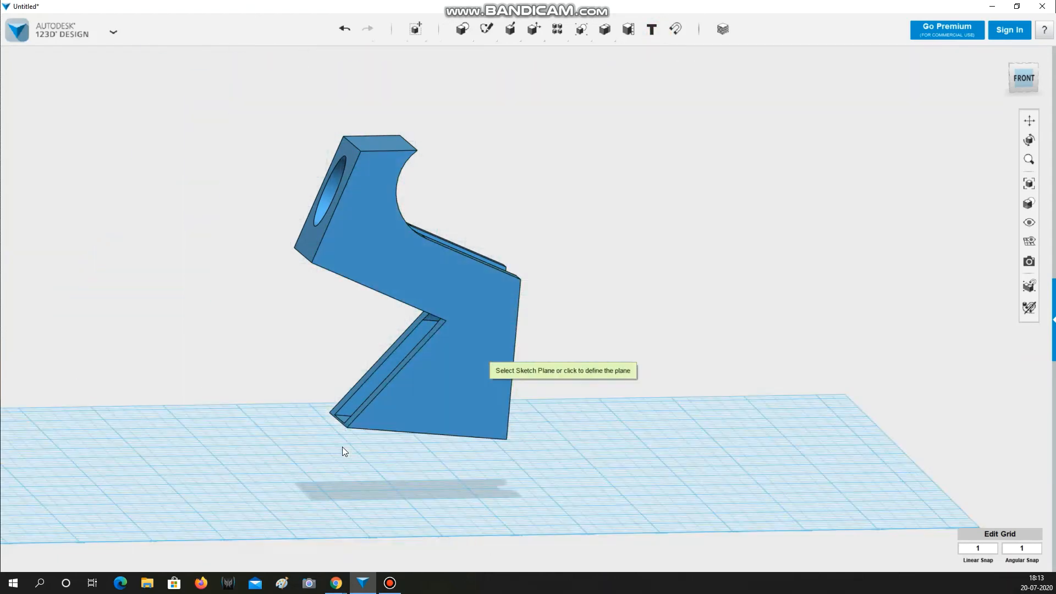
{"action": "left_click", "coordinate": [444, 371]}
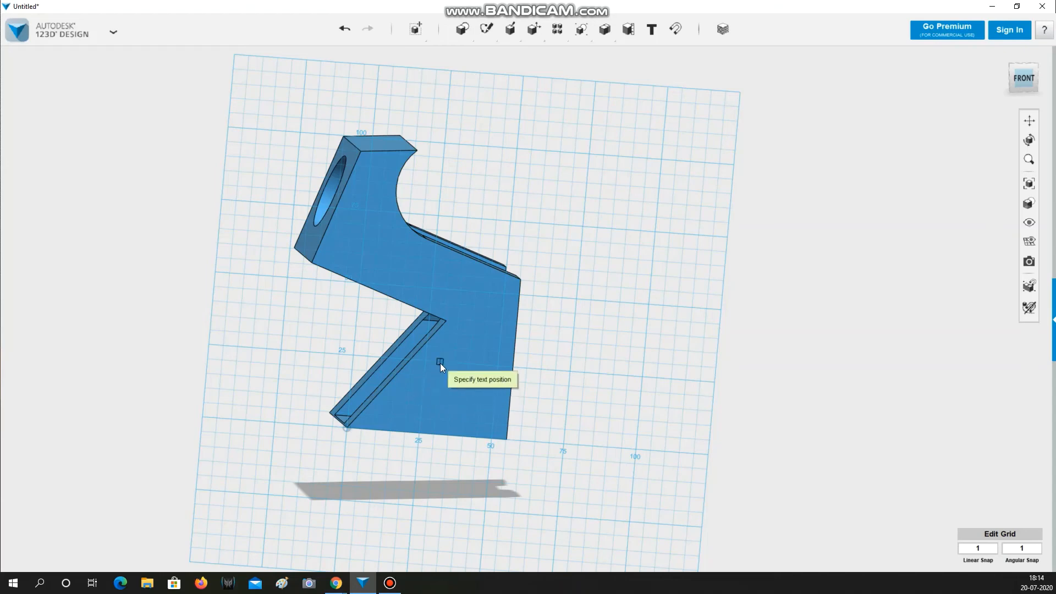
{"action": "left_click", "coordinate": [408, 389]}
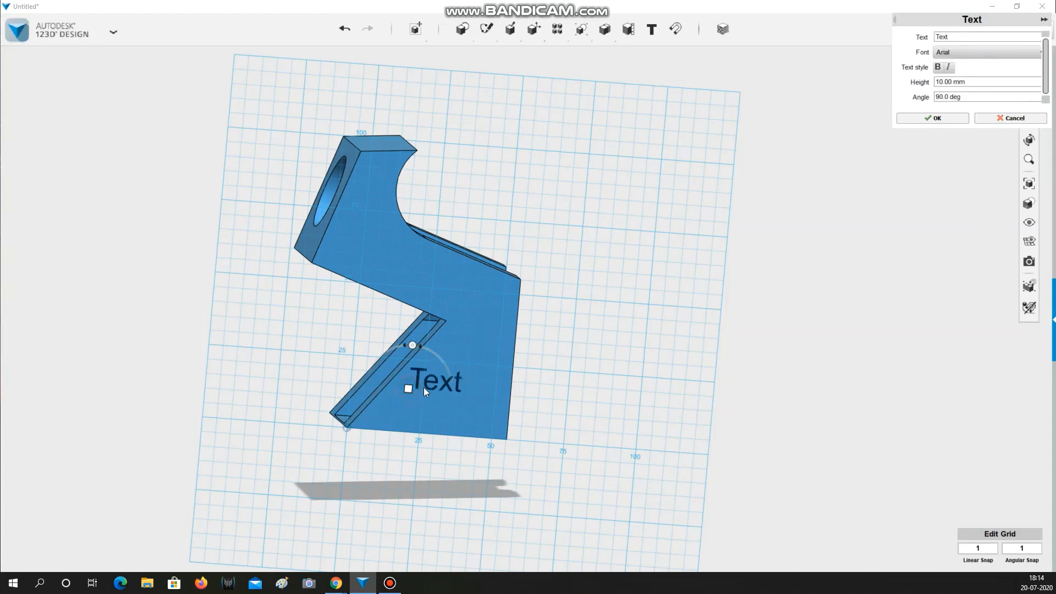
{"action": "mouse_move", "coordinate": [408, 390]}
{"action": "left_mouse_down"}
{"action": "mouse_move", "coordinate": [427, 400]}
{"action": "mouse_move", "coordinate": [415, 411]}
{"action": "mouse_move", "coordinate": [428, 408]}
{"action": "mouse_move", "coordinate": [418, 399]}
{"action": "left_mouse_up"}
{"action": "mouse_move", "coordinate": [426, 357]}
{"action": "left_mouse_down"}
{"action": "mouse_move", "coordinate": [438, 378]}
{"action": "mouse_move", "coordinate": [415, 361]}
{"action": "mouse_move", "coordinate": [425, 367]}
{"action": "left_mouse_up"}
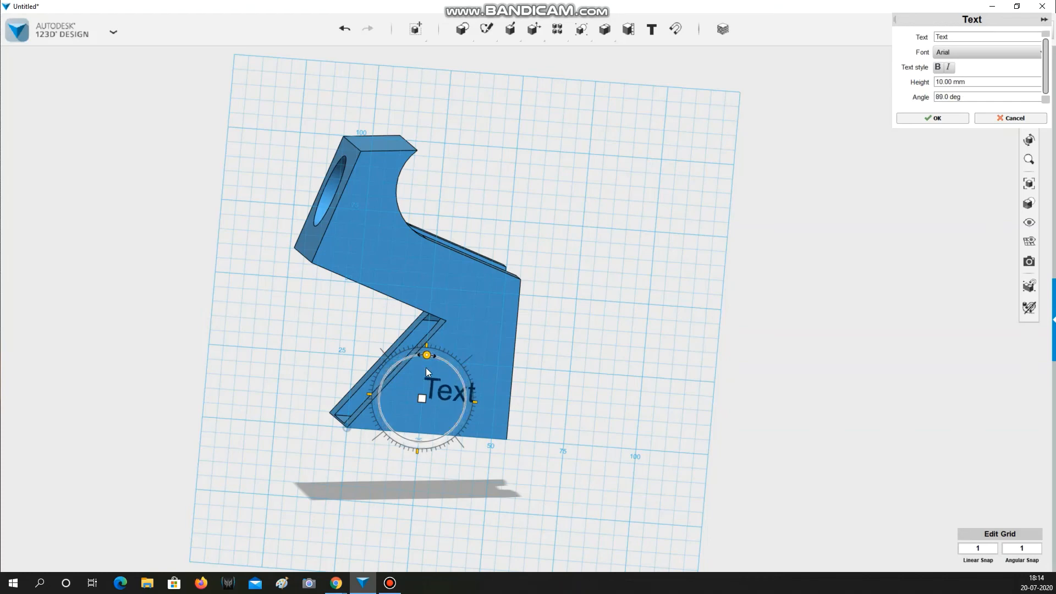
- Change the text content to "A" with a height of 20 mm and accept the text settings
{"action": "left_click", "coordinate": [968, 36]}
{"action": "double_click", "coordinate": [968, 35]}
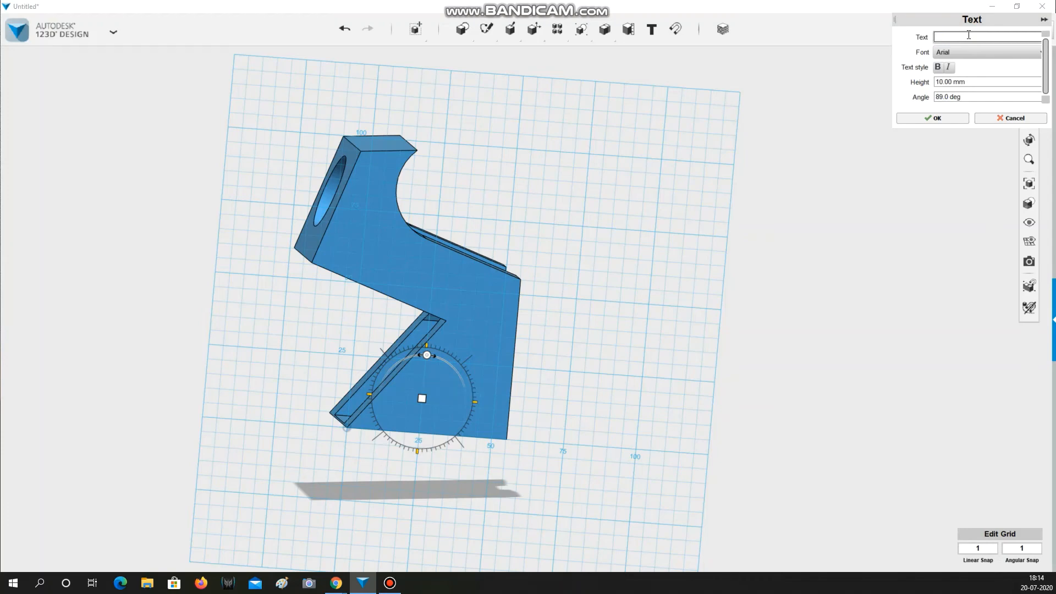
{"action": "type", "text": "A"}
{"action": "double_click", "coordinate": [971, 81]}
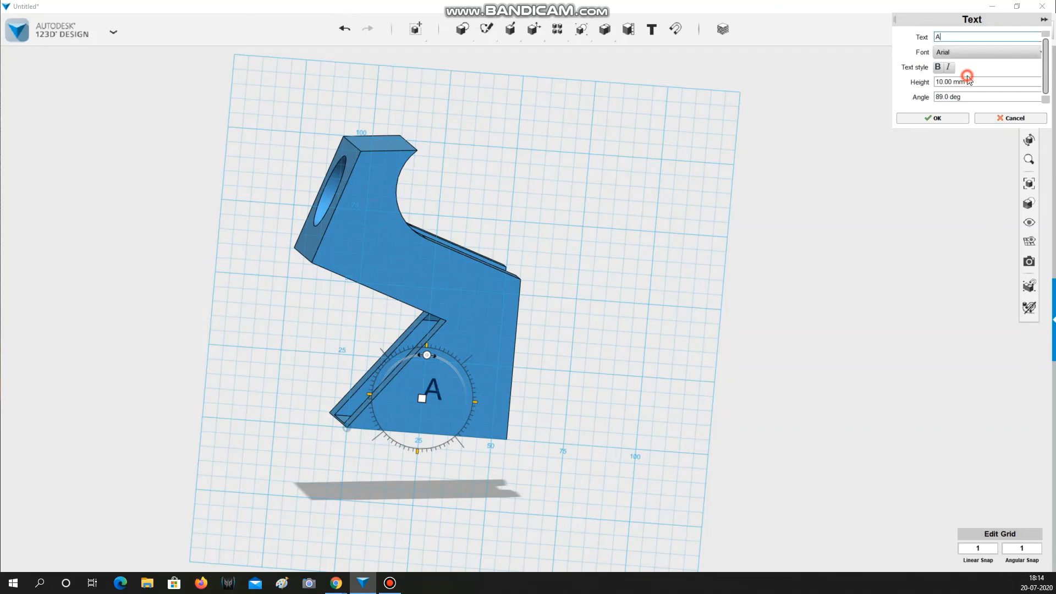
{"action": "triple_click", "coordinate": [974, 80]}
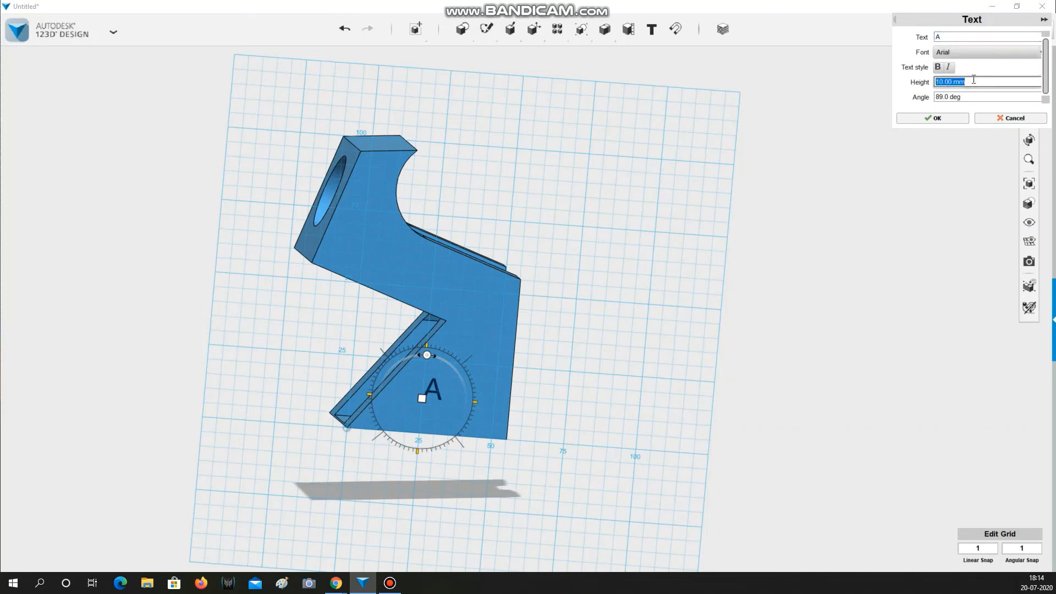
{"action": "type", "text": "20"}
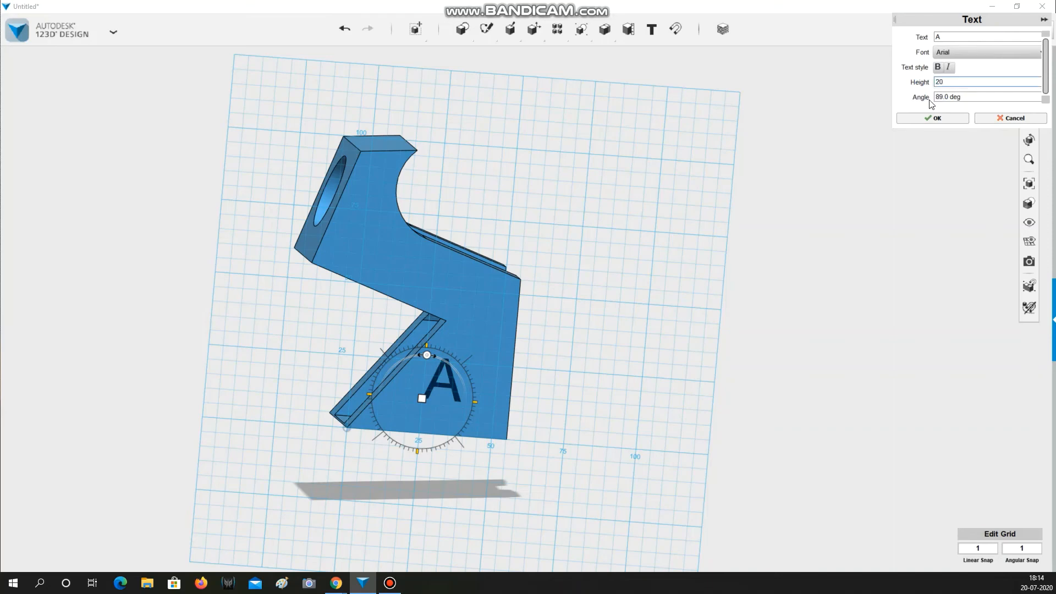
{"action": "left_click", "coordinate": [938, 118]}
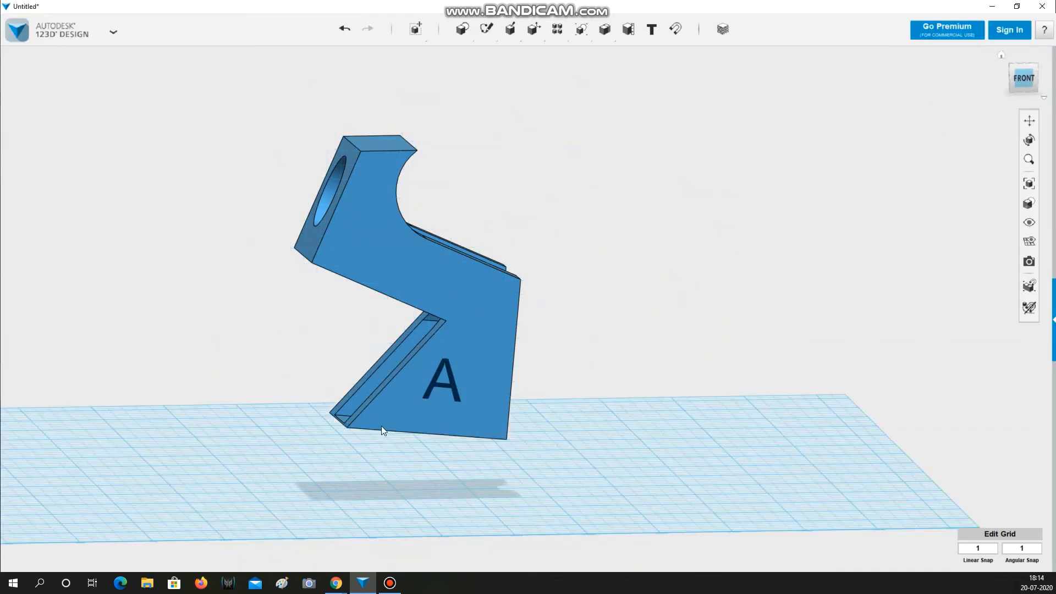
- Move the letter A 4 mm sideways on the solid's flat front face, toward the upright edge
{"action": "left_click", "coordinate": [456, 389]}
{"action": "left_click", "coordinate": [454, 386]}
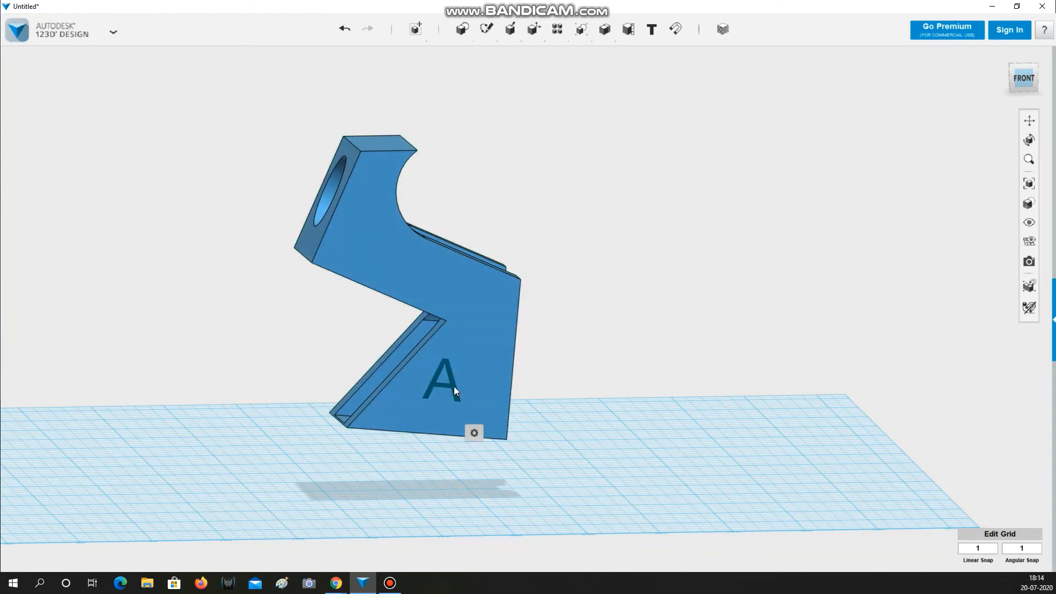
{"action": "mouse_move", "coordinate": [476, 433]}
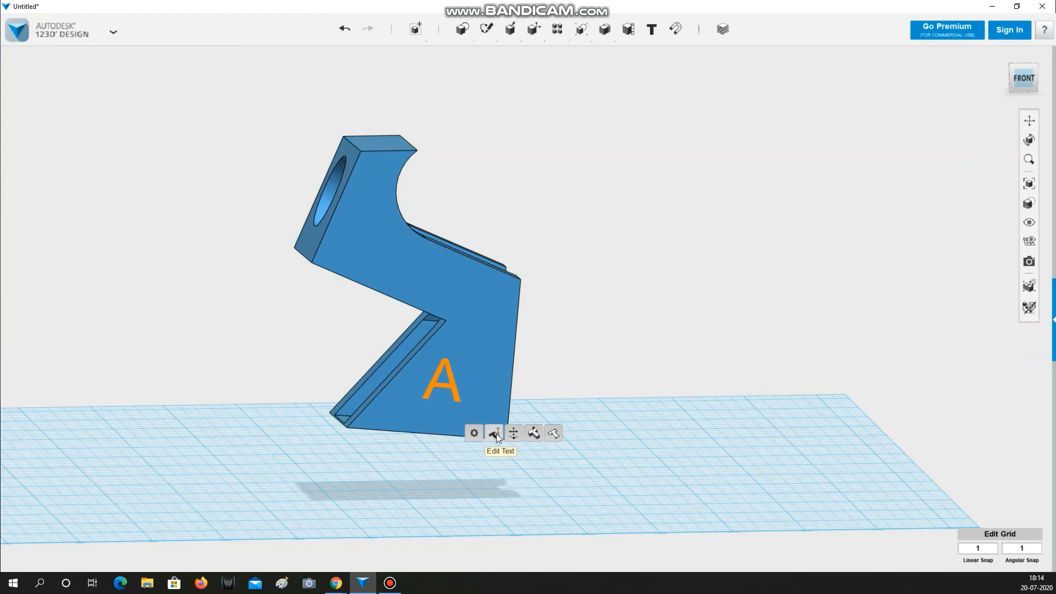
{"action": "left_click", "coordinate": [513, 434]}
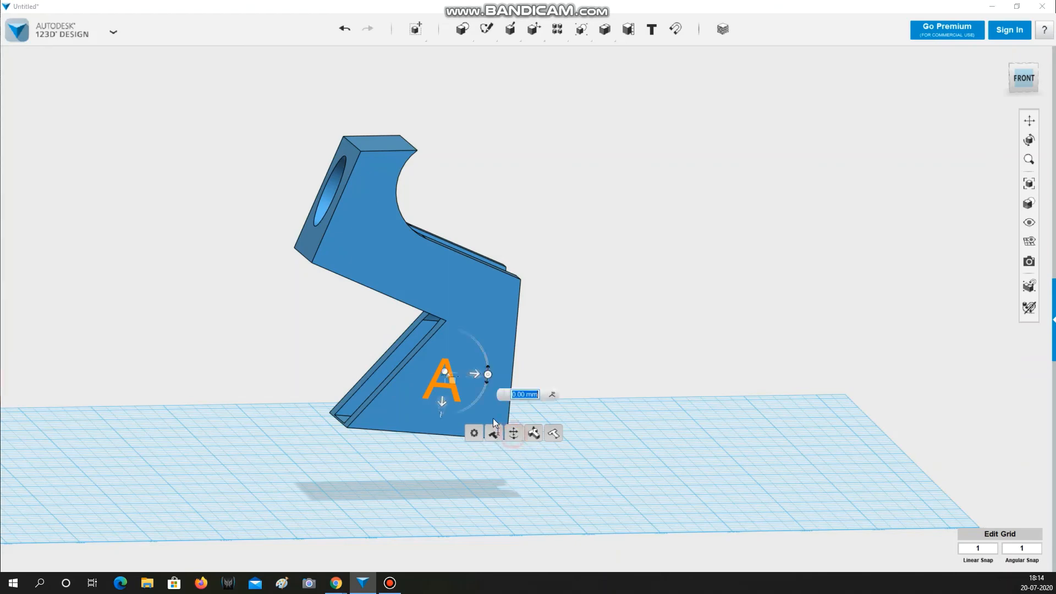
{"action": "left_click_drag", "start_coordinate": [476, 374], "coordinate": [488, 374]}
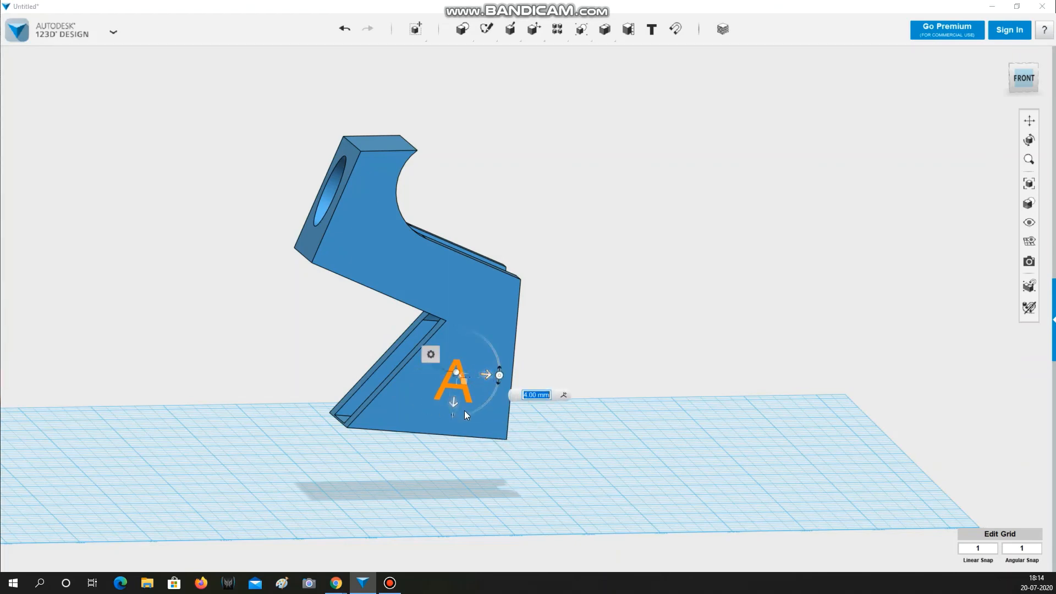
- Extrude the letter A a short distance outward from the flat front face as raised lettering
{"action": "mouse_move", "coordinate": [435, 356]}
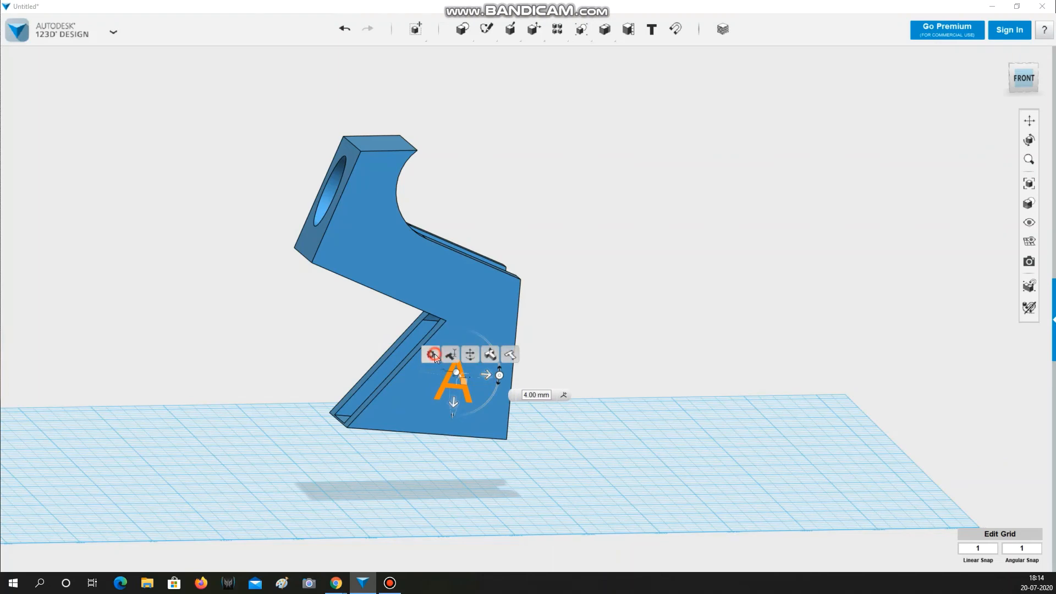
{"action": "left_click", "coordinate": [494, 356]}
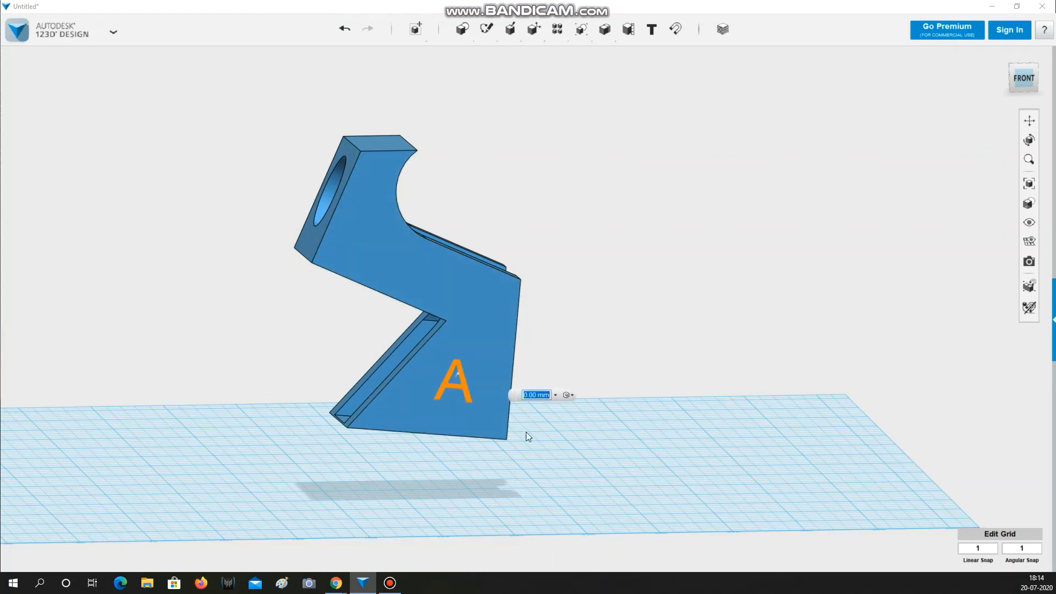
{"action": "right_click_drag", "start_coordinate": [526, 432], "coordinate": [545, 466]}
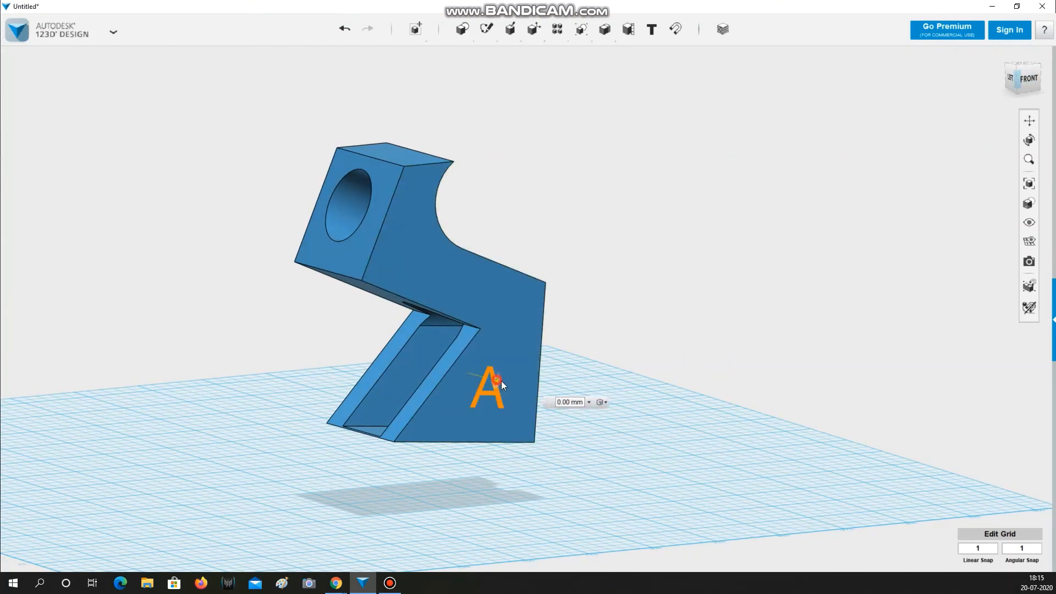
{"action": "left_click_drag", "start_coordinate": [501, 381], "coordinate": [503, 382]}
{"action": "left_click", "coordinate": [583, 371]}
{"action": "right_click_drag", "start_coordinate": [583, 370], "coordinate": [568, 414]}
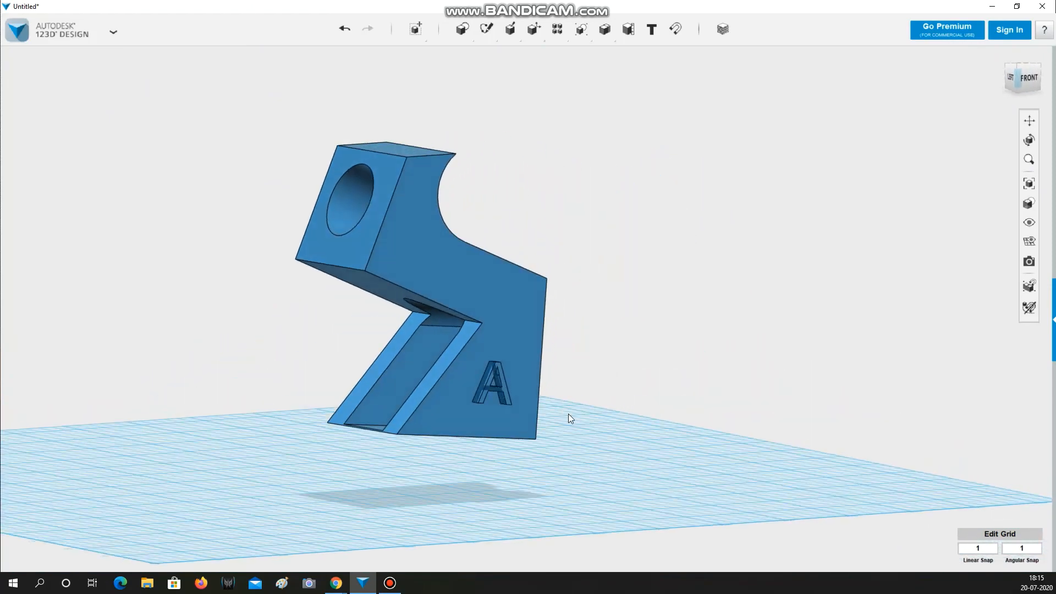
{"action": "right_click_drag", "start_coordinate": [566, 294], "coordinate": [622, 429]}
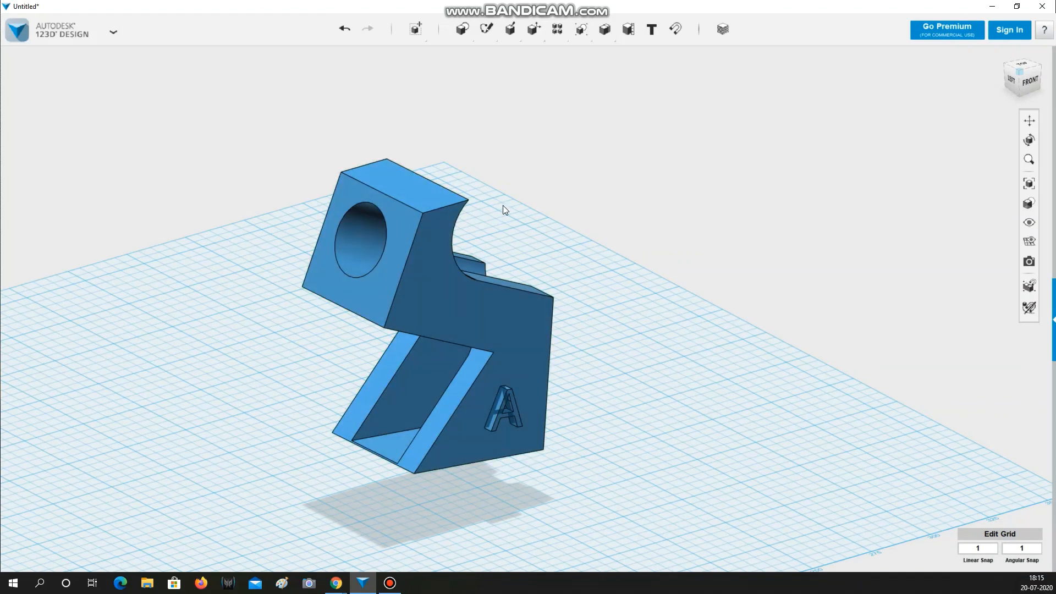
- Extrude the front face of the raised letter A inward past the surface to engrave it in the solid
{"action": "mouse_move", "coordinate": [509, 31]}
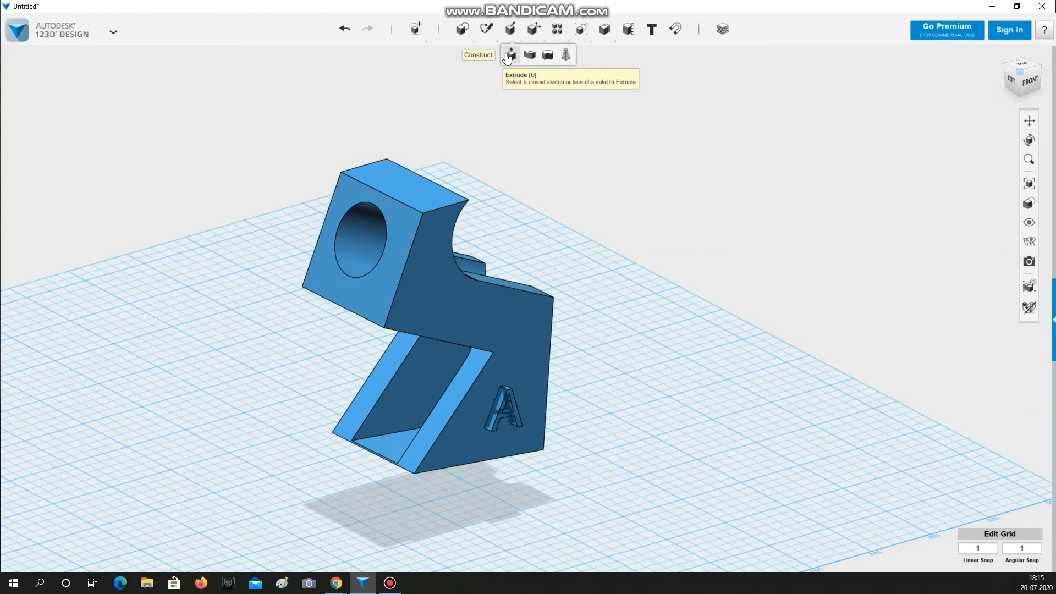
{"action": "scroll", "coordinate": [511, 407], "scroll_direction": "down", "scroll_amount": 2}
{"action": "scroll", "coordinate": [510, 408], "scroll_direction": "up", "scroll_amount": 4}
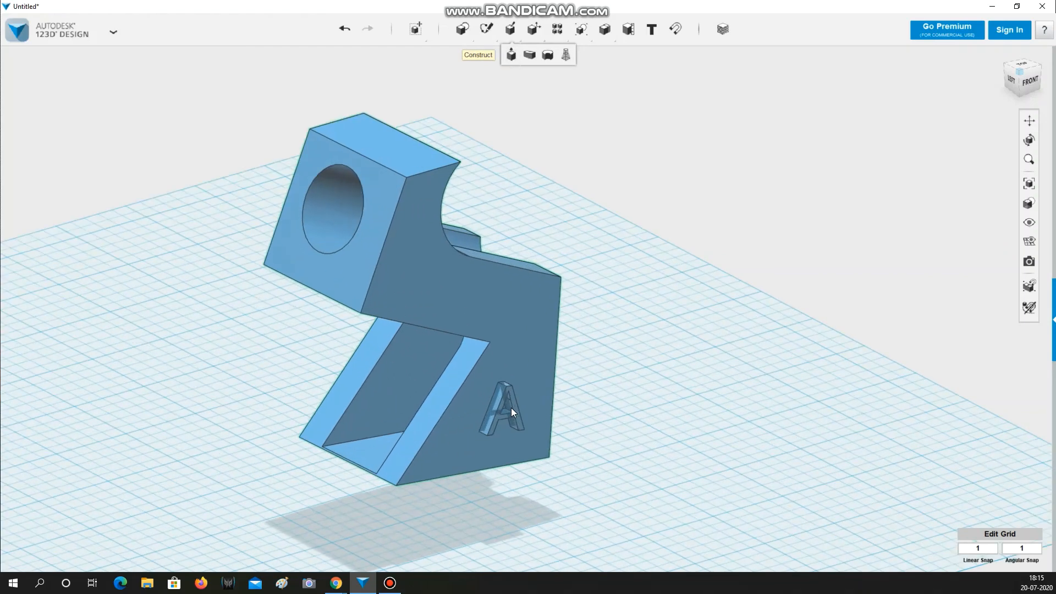
{"action": "scroll", "coordinate": [510, 407], "scroll_direction": "up", "scroll_amount": 3}
{"action": "scroll", "coordinate": [537, 463], "scroll_direction": "up", "scroll_amount": 1}
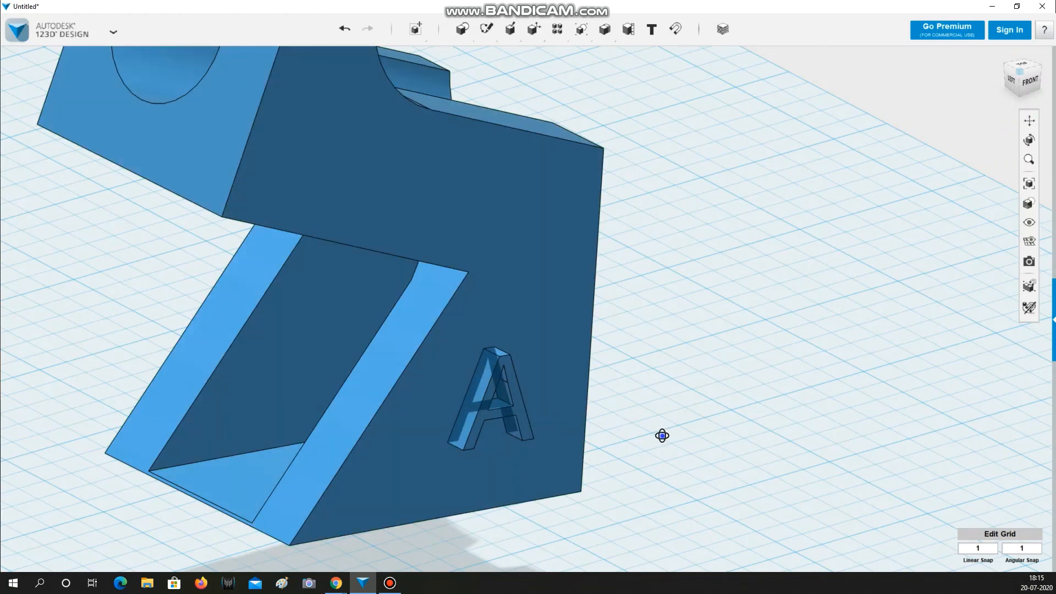
{"action": "right_click_drag", "start_coordinate": [663, 434], "coordinate": [646, 428]}
{"action": "left_click", "coordinate": [449, 359]}
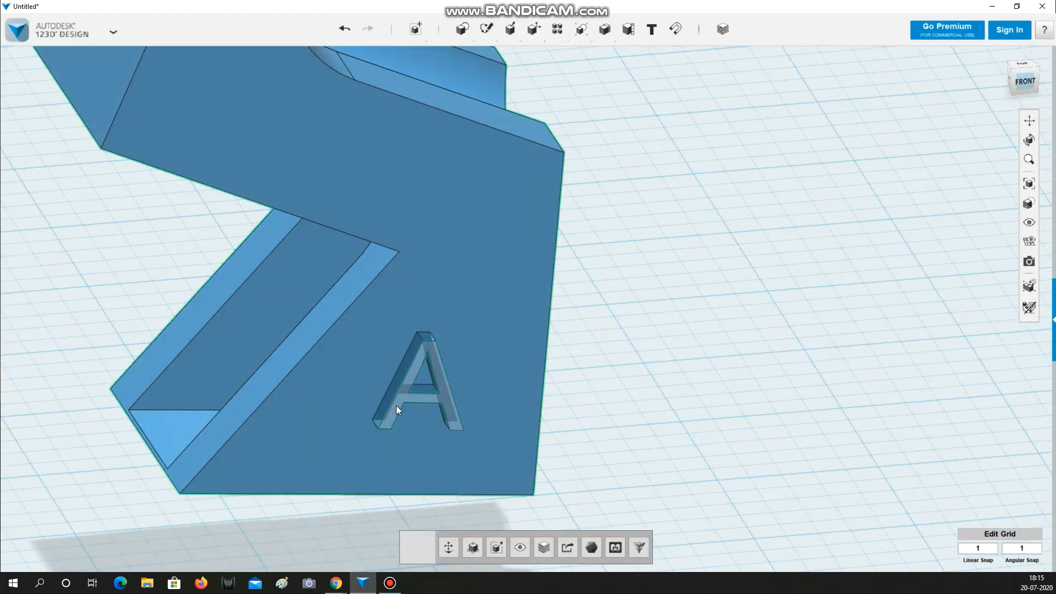
{"action": "left_click", "coordinate": [396, 410]}
{"action": "right_click_drag", "start_coordinate": [620, 430], "coordinate": [585, 426]}
{"action": "mouse_move", "coordinate": [573, 416]}
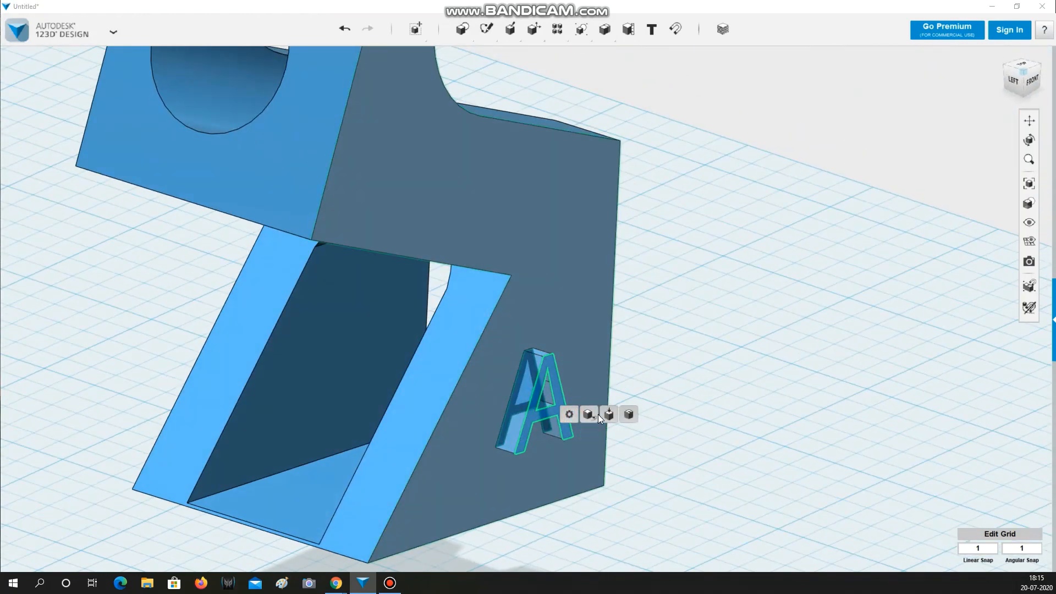
{"action": "left_click", "coordinate": [609, 415]}
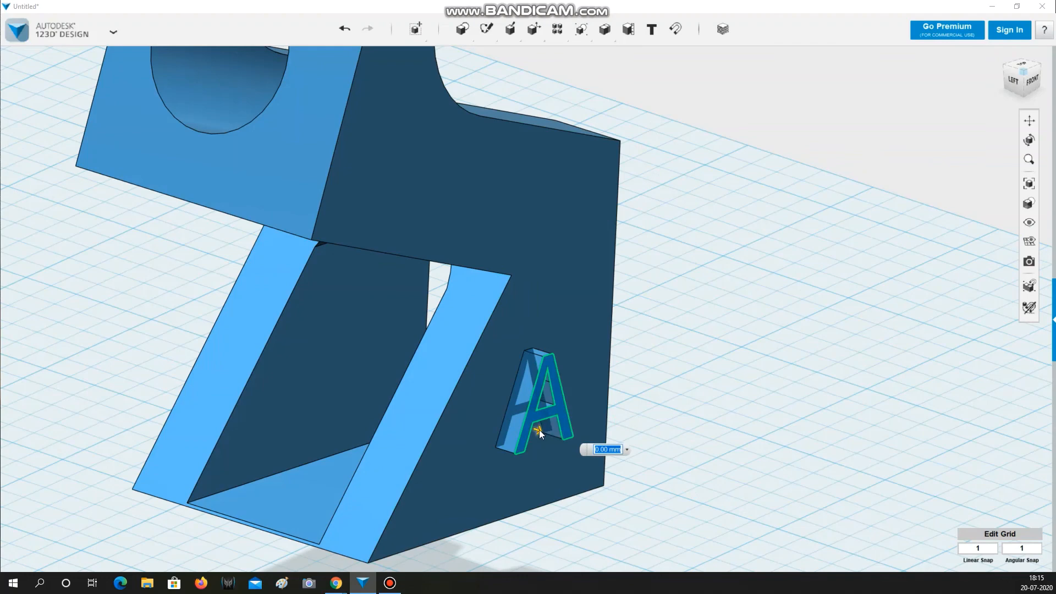
{"action": "left_click_drag", "start_coordinate": [539, 430], "coordinate": [516, 403]}
{"action": "left_click", "coordinate": [678, 369]}
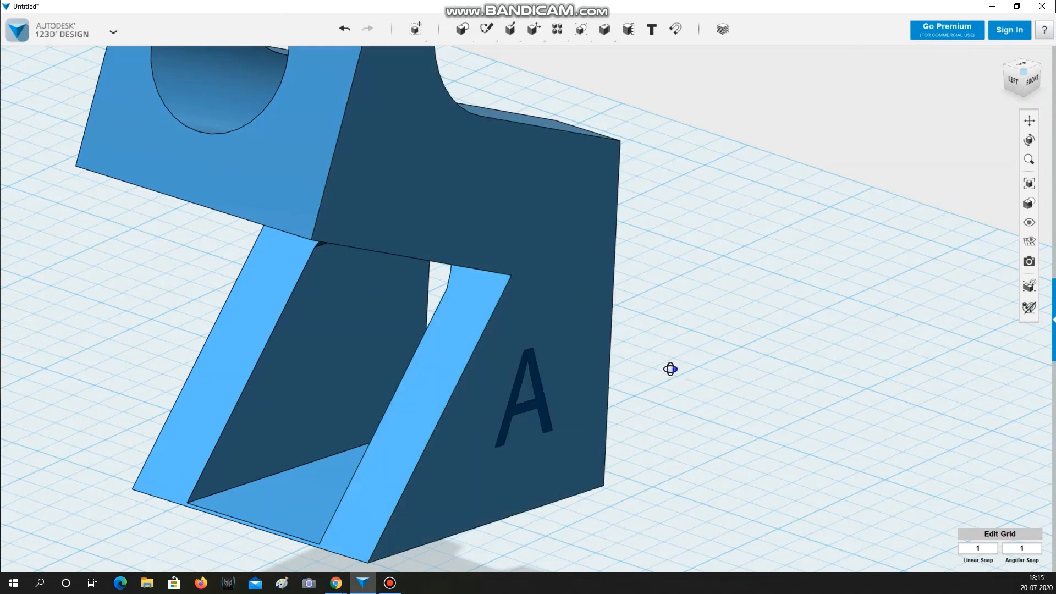
- Delete the leftover text sketch covering the engraved letter A
{"action": "right_click_drag", "start_coordinate": [670, 368], "coordinate": [654, 368]}
{"action": "left_click", "coordinate": [468, 385]}
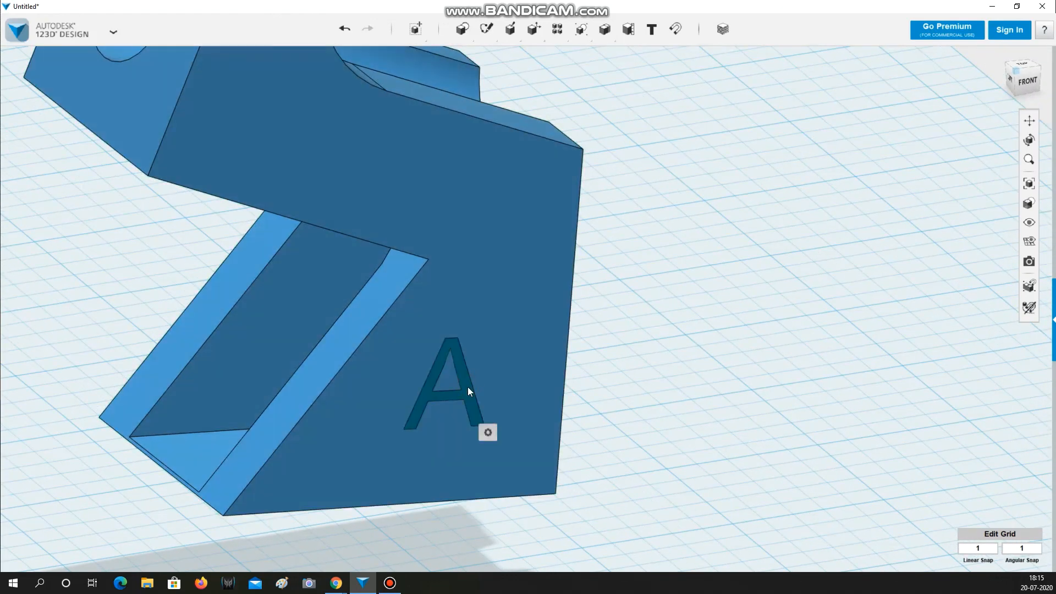
{"action": "key", "text": "Delete"}
{"action": "mouse_move", "coordinate": [642, 402]}
{"action": "right_mouse_down"}
{"action": "mouse_move", "coordinate": [623, 397]}
{"action": "mouse_move", "coordinate": [666, 417]}
{"action": "mouse_move", "coordinate": [595, 406]}
{"action": "mouse_move", "coordinate": [639, 389]}
{"action": "mouse_move", "coordinate": [647, 405]}
{"action": "mouse_move", "coordinate": [576, 391]}
{"action": "mouse_move", "coordinate": [685, 402]}
{"action": "right_mouse_up"}
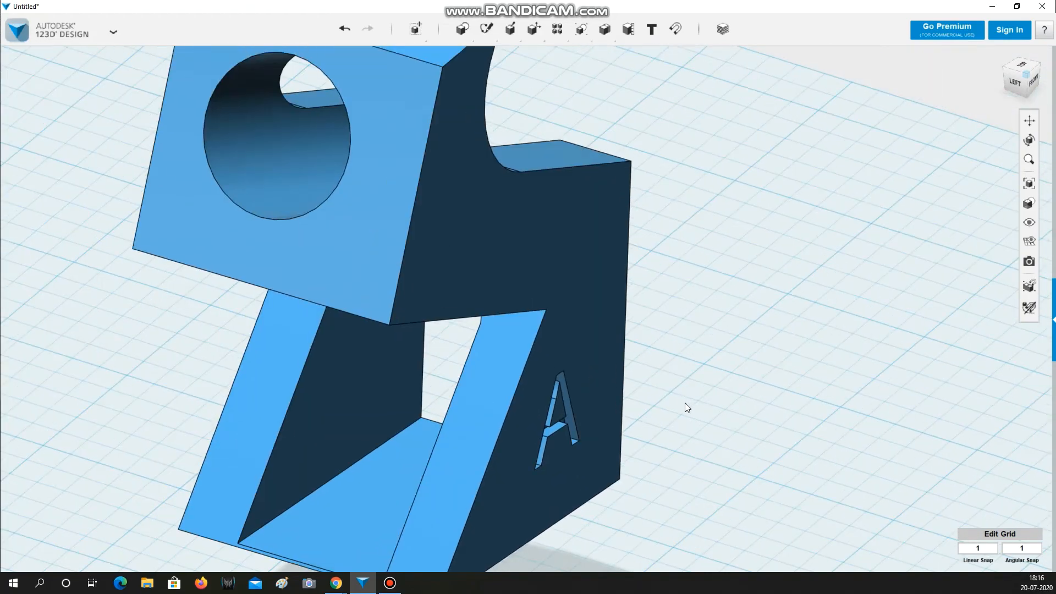
{"action": "scroll", "coordinate": [685, 403], "scroll_direction": "down", "scroll_amount": 1}
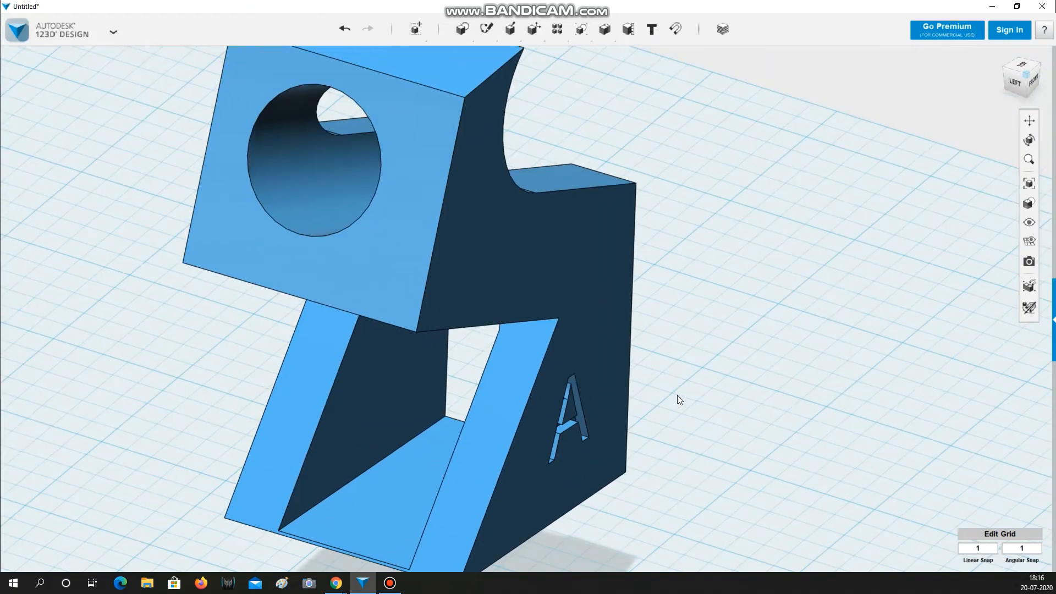
- Undo the text sketch deletion and the inward extrusion of the letter A
{"action": "key", "text": "ctrl+z"}
{"action": "key", "text": "ctrl+y"}
{"action": "mouse_move", "coordinate": [676, 394]}
{"action": "right_mouse_down"}
{"action": "mouse_move", "coordinate": [651, 377]}
{"action": "mouse_move", "coordinate": [710, 389]}
{"action": "mouse_move", "coordinate": [769, 382]}
{"action": "mouse_move", "coordinate": [666, 378]}
{"action": "right_mouse_up"}
{"action": "scroll", "coordinate": [655, 374], "scroll_direction": "down", "scroll_amount": 5}
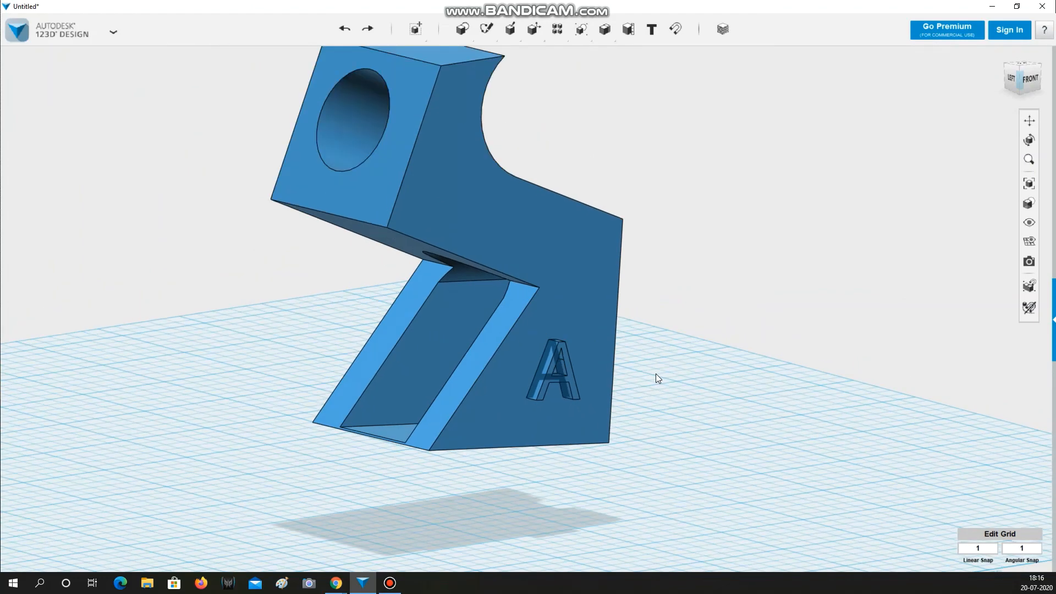
{"action": "scroll", "coordinate": [656, 374], "scroll_direction": "down", "scroll_amount": 2}
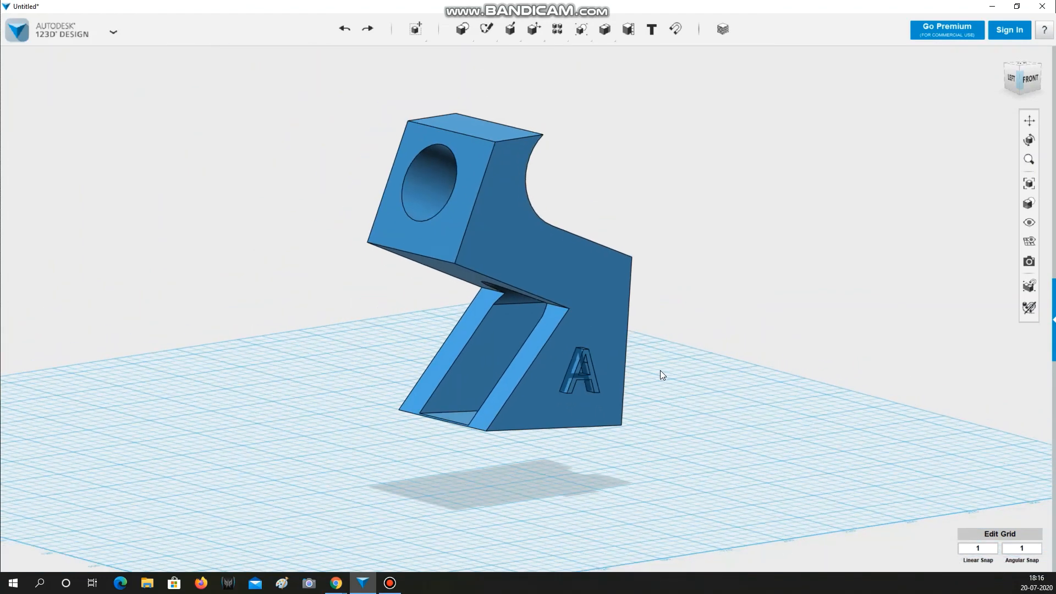